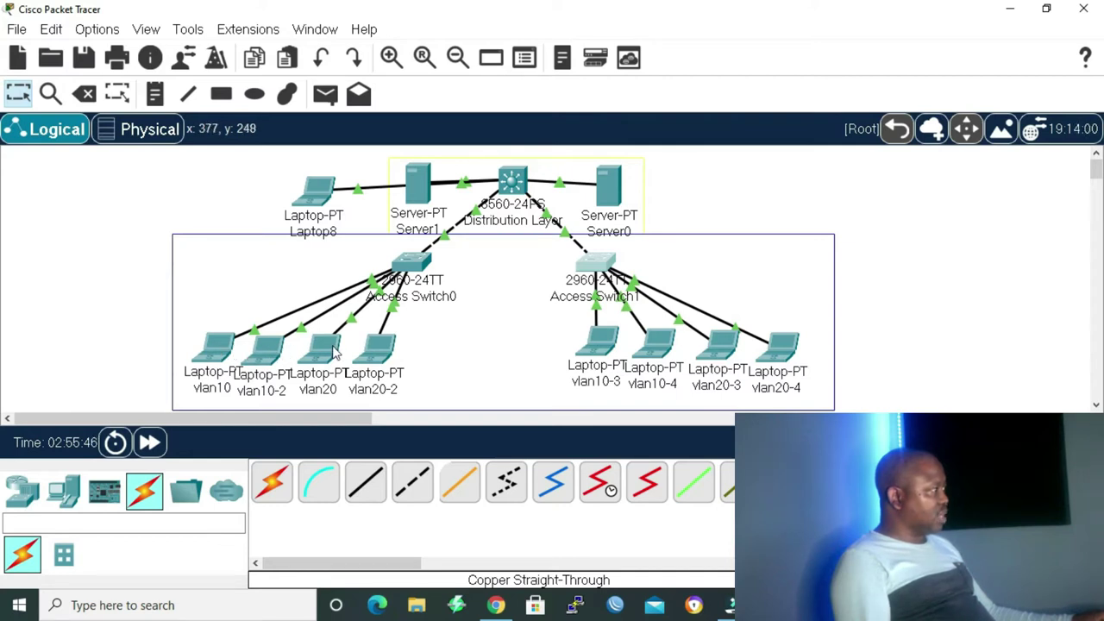
- From Laptop8's Command Prompt, telnet to the distribution switch at 10.10.1.10
mouse_move(366, 359)
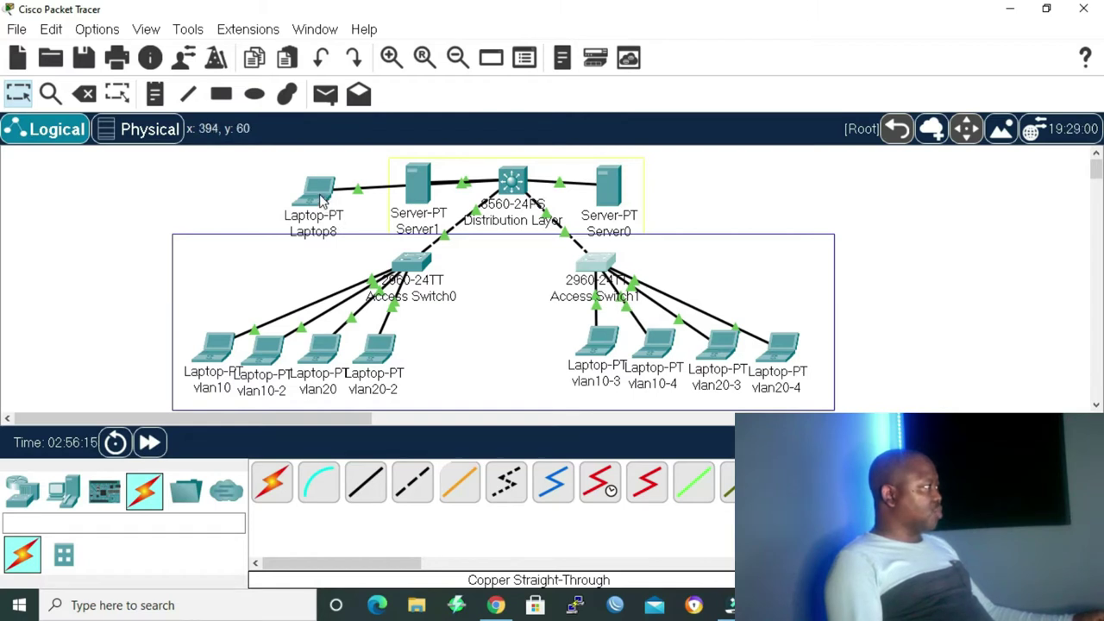
mouse_move(320, 200)
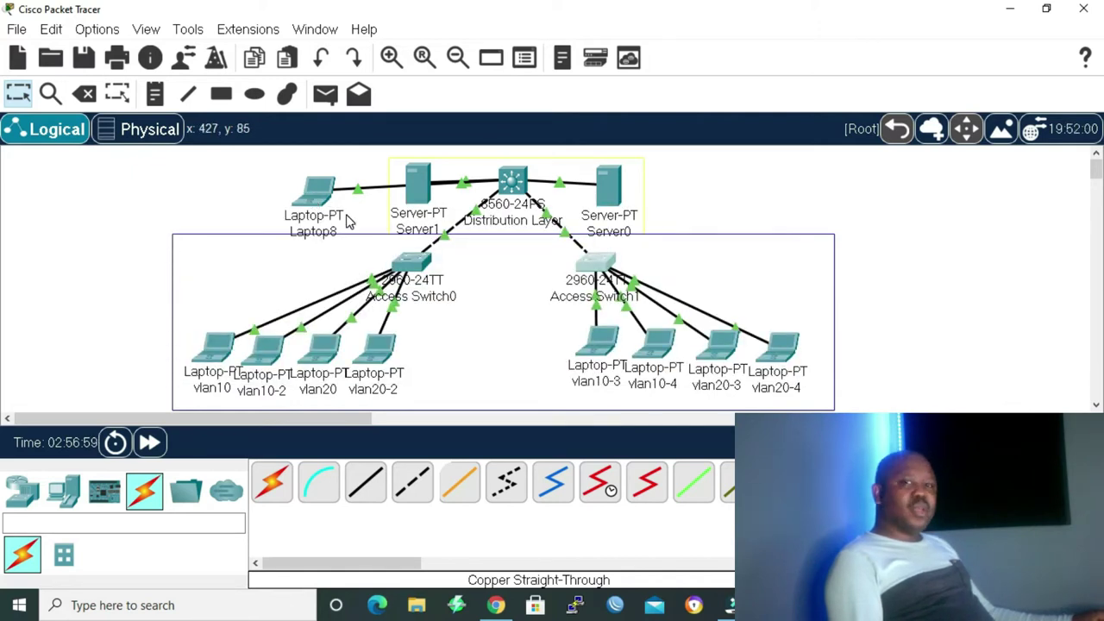
click(315, 196)
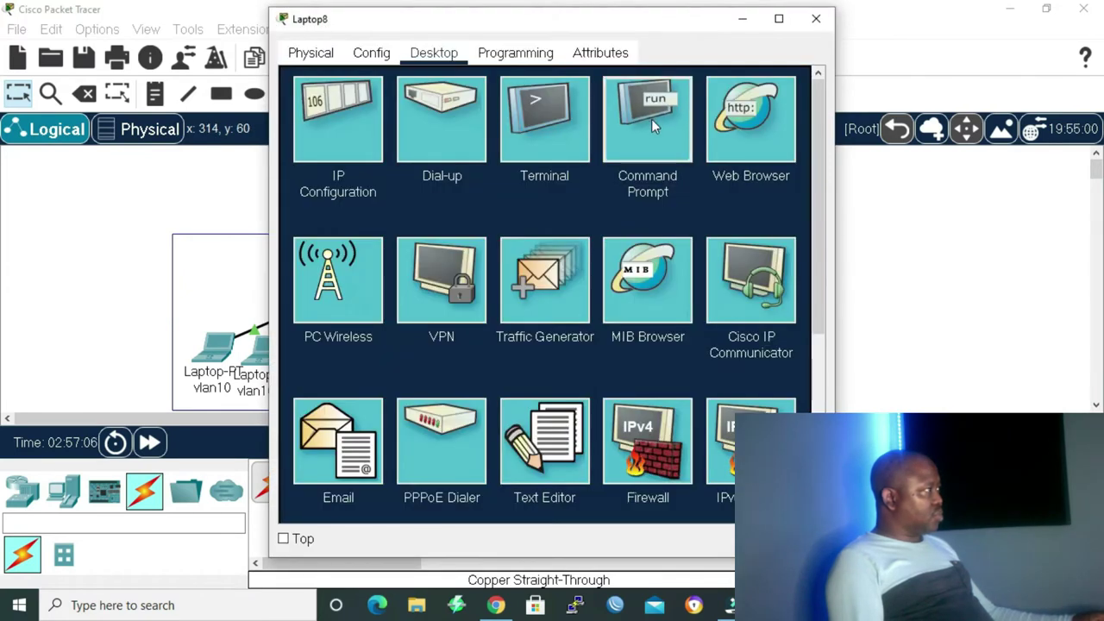
click(651, 119)
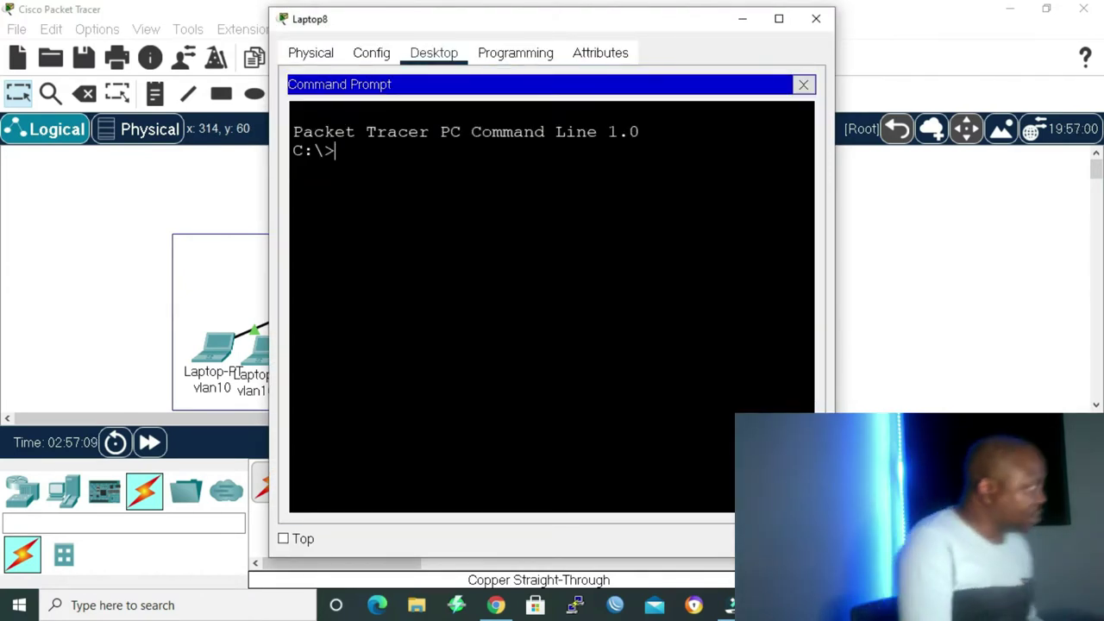
text(tele)
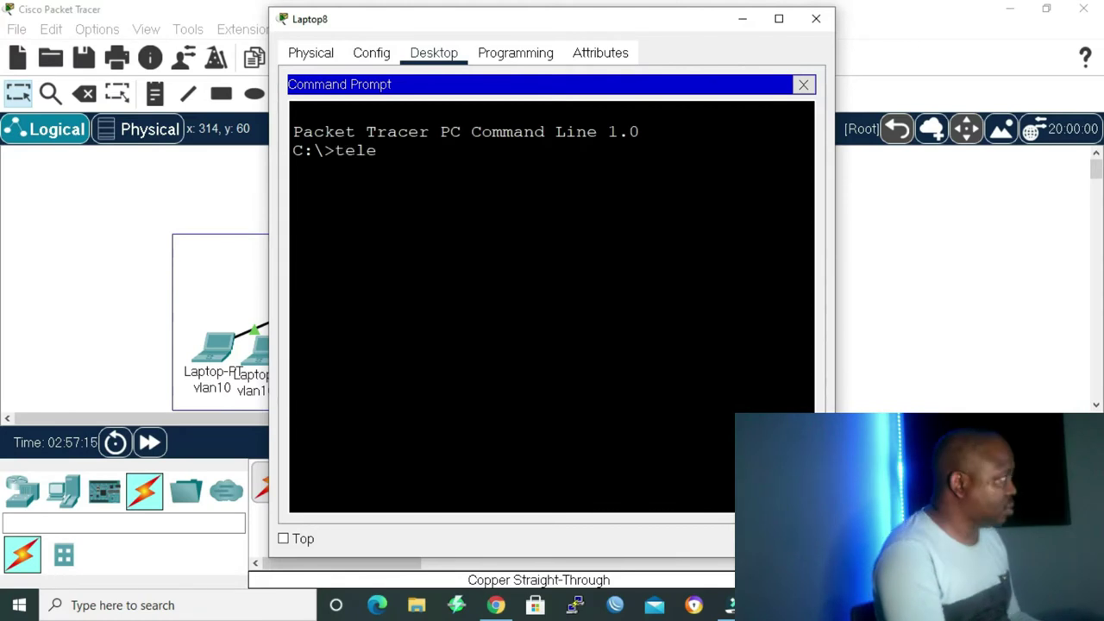
key(BackSpace)
text(net 10.)
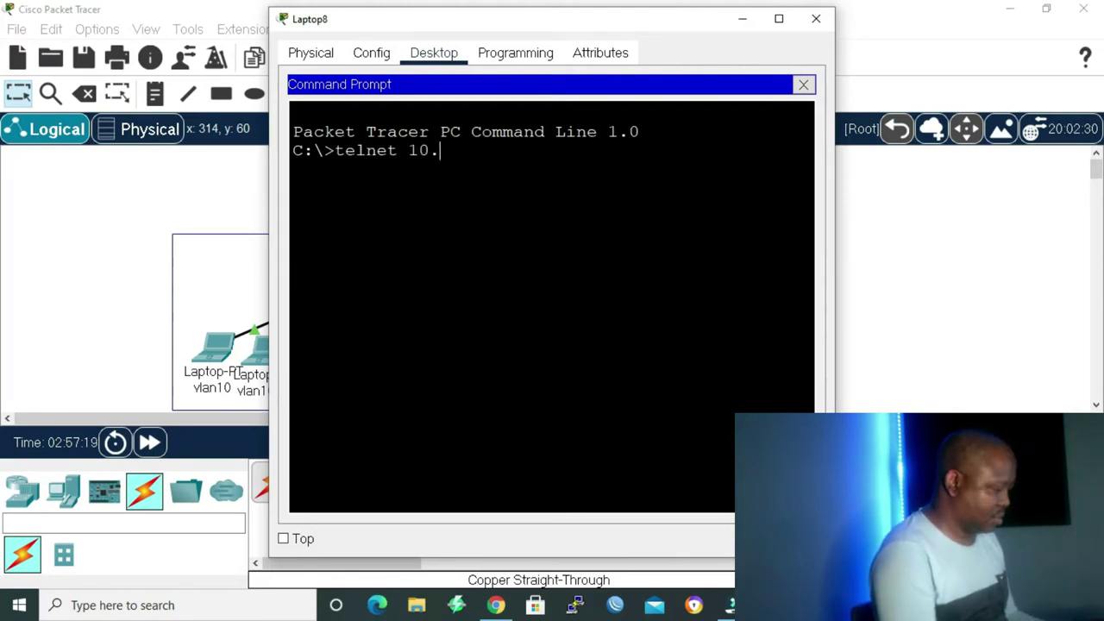
text(10.1.10)
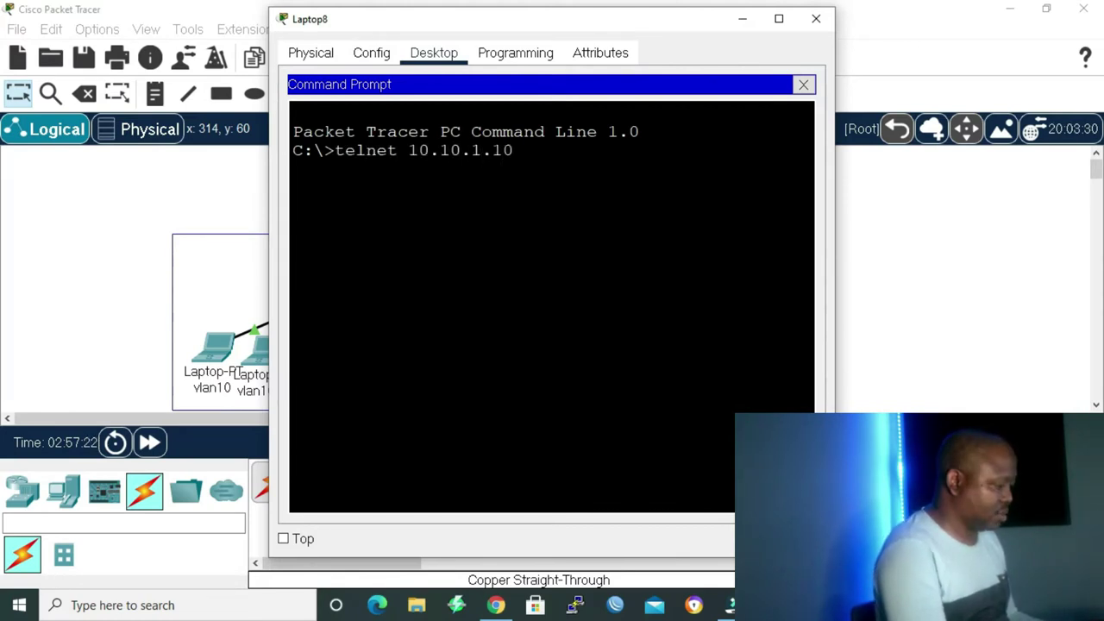
key(Return)
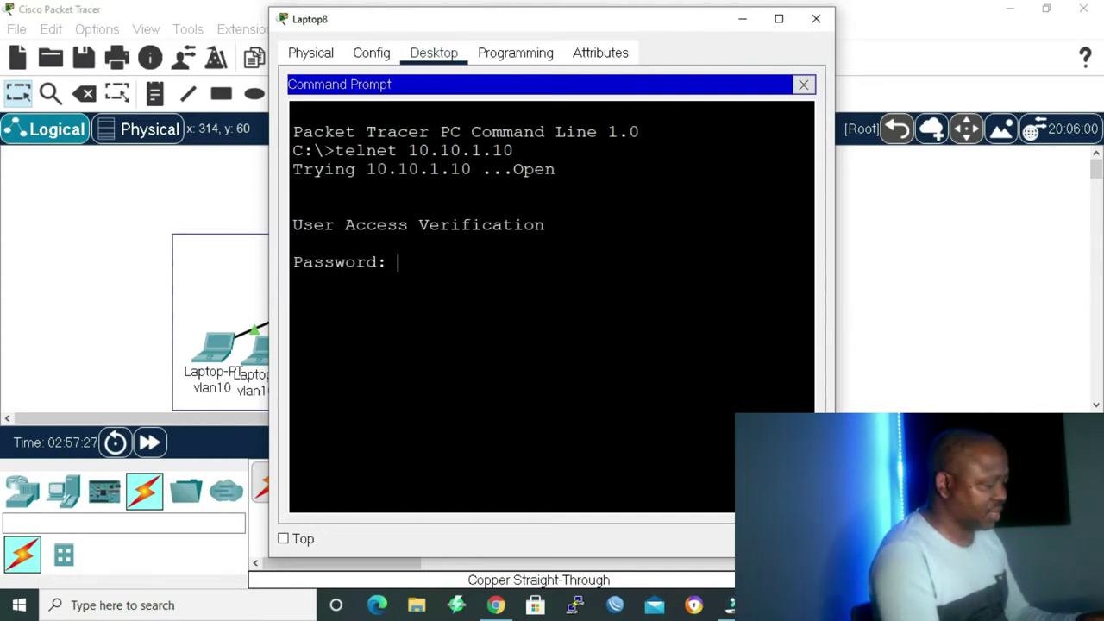
- Log in, enter privileged mode, run show vlan brief and maximize the laptop window
key(Return)
text(enable)
key(Return)
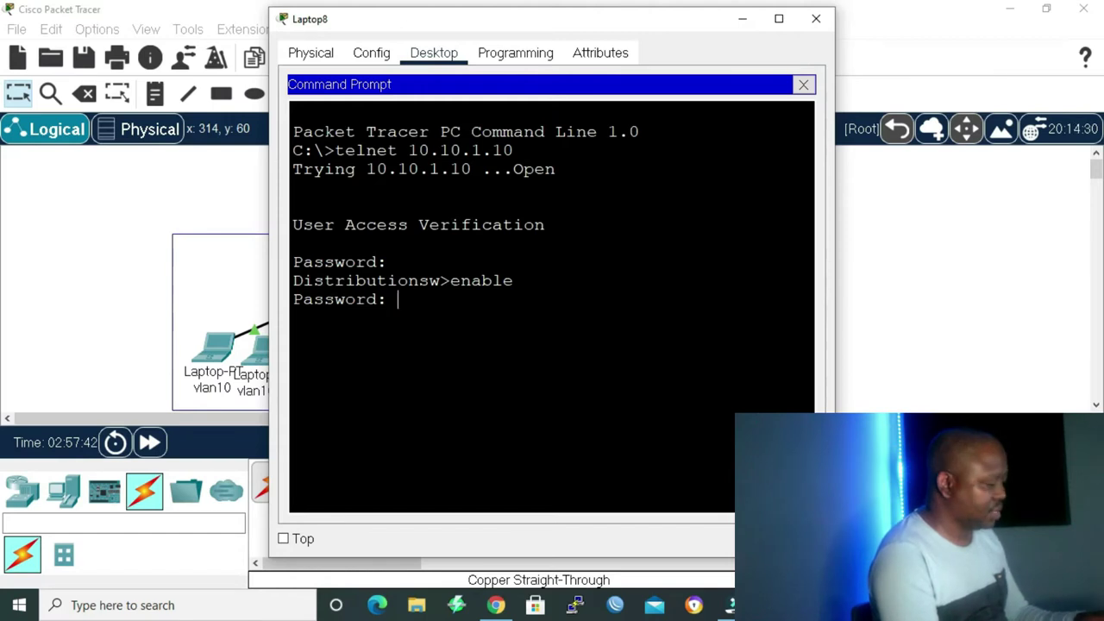
key(Return)
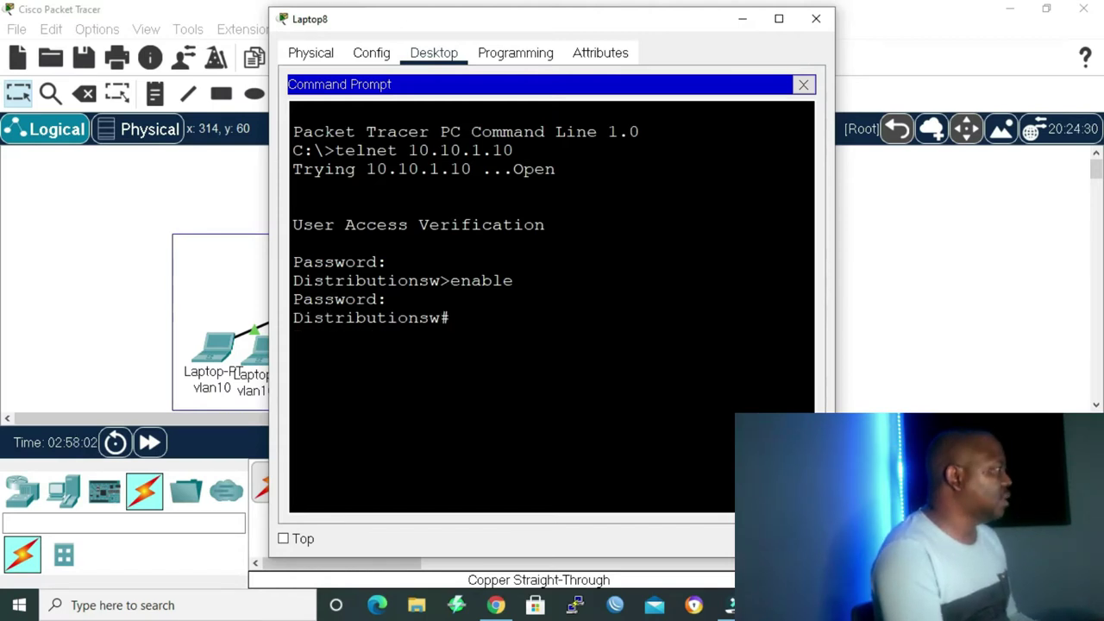
text(show)
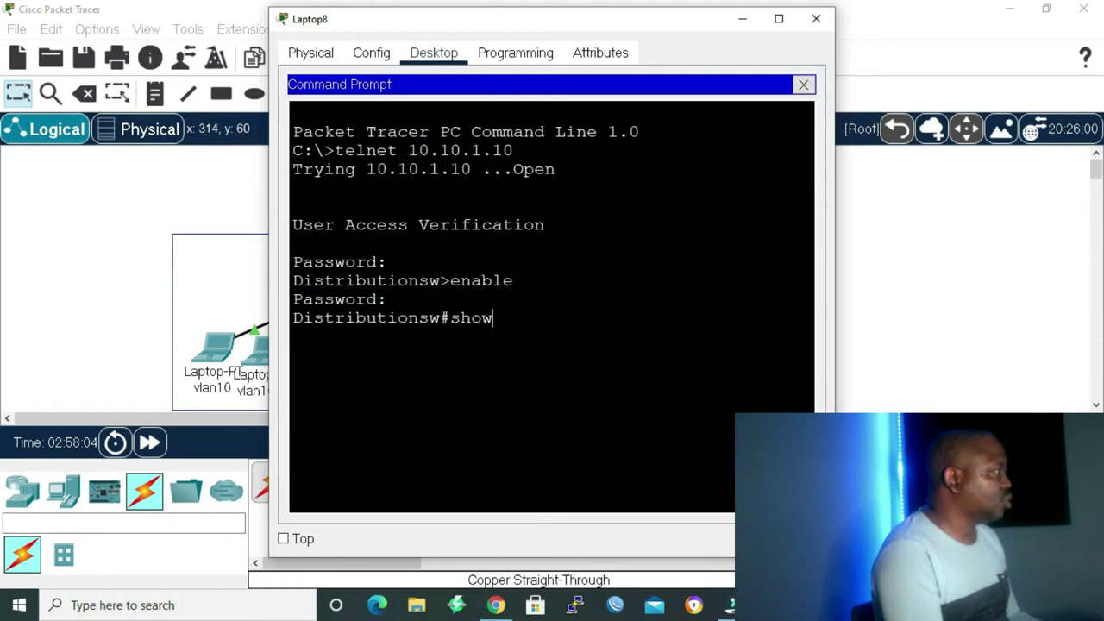
text( vlan br)
key(Return)
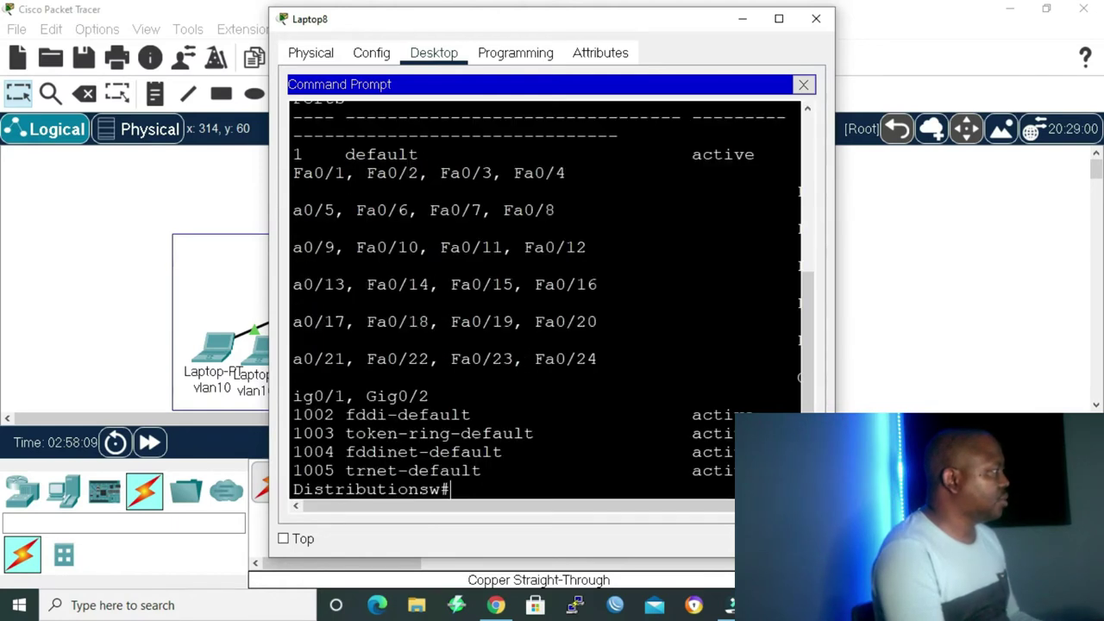
click(778, 19)
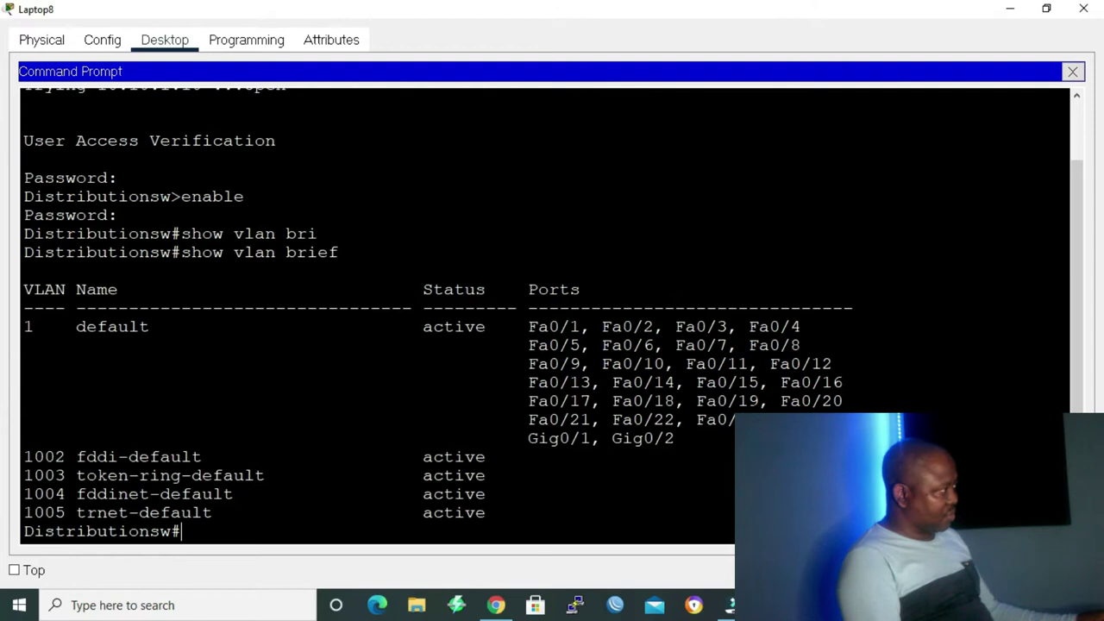
- Restore the laptop window, enter conf t mode and run do show ip int br
key(super+Down)
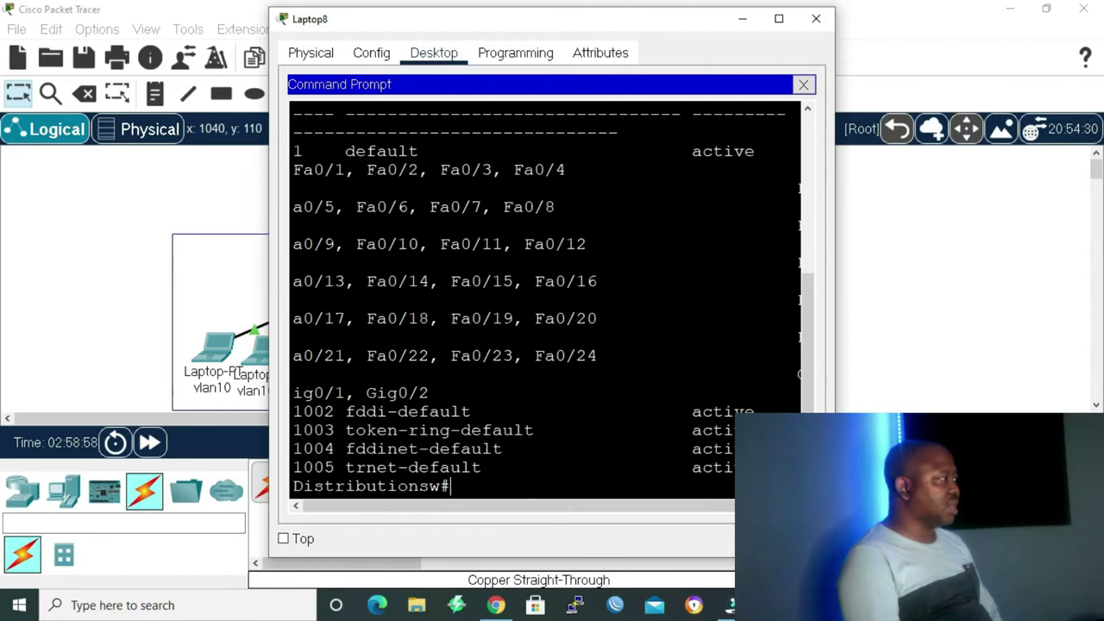
text(conf t)
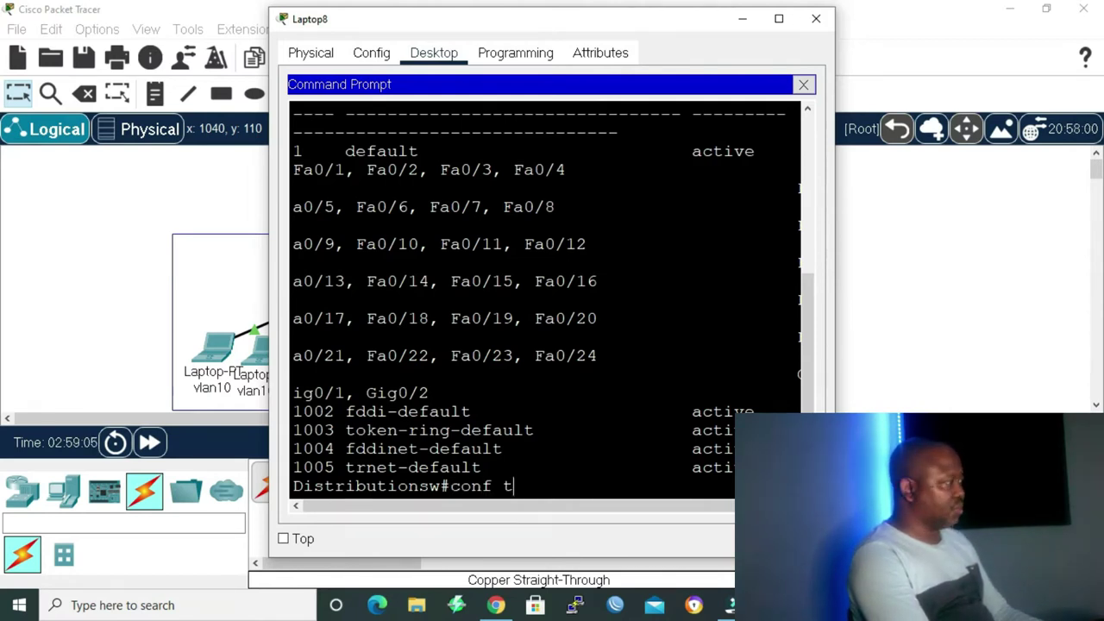
key(Return)
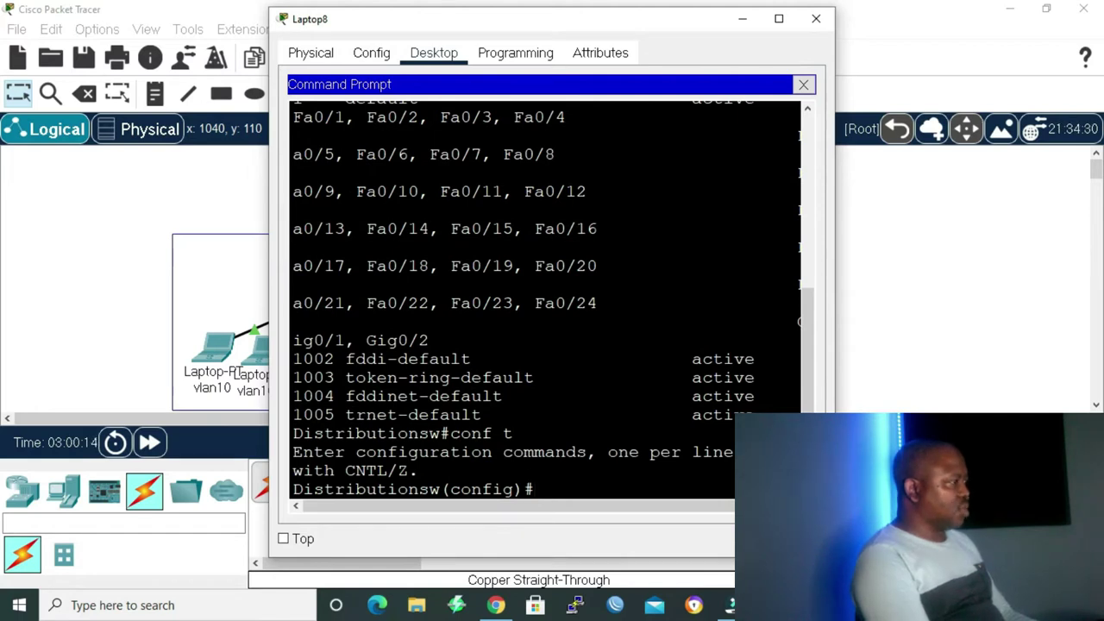
text(do )
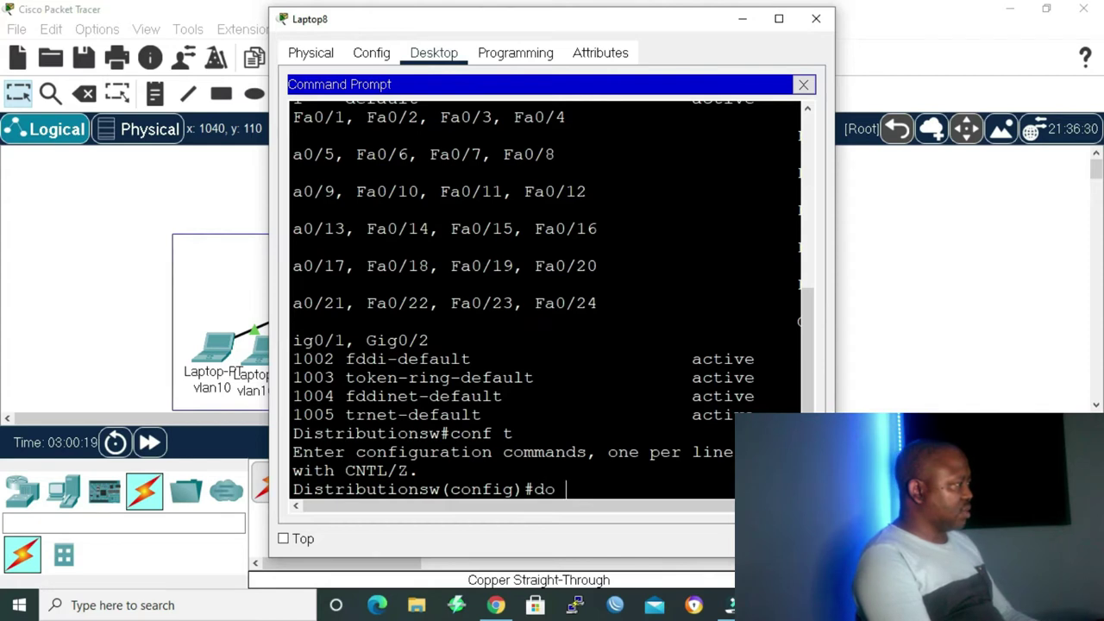
text(show ip int)
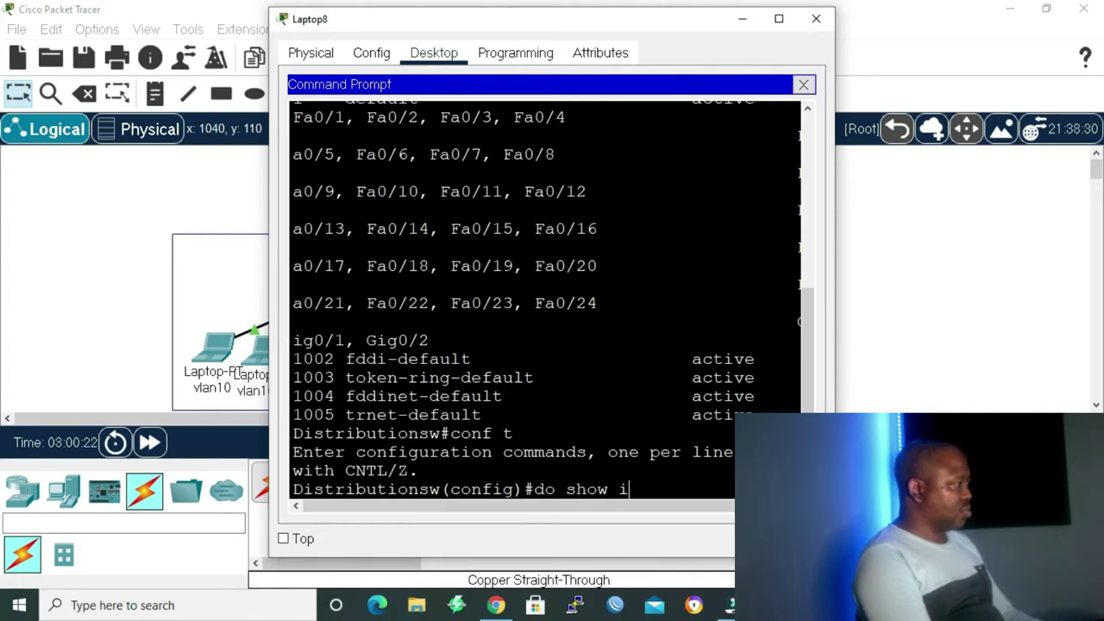
text(br)
key(Return)
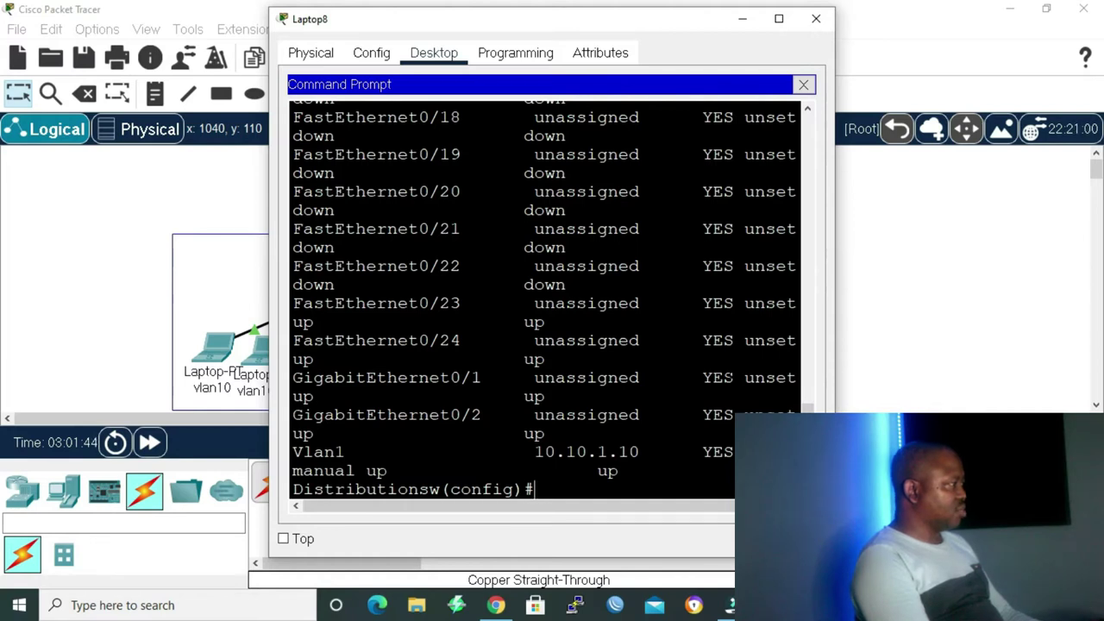
- Select interface range GigabitEthernet0/1 - 2 and set dot1q trunk encapsulation
text(int)
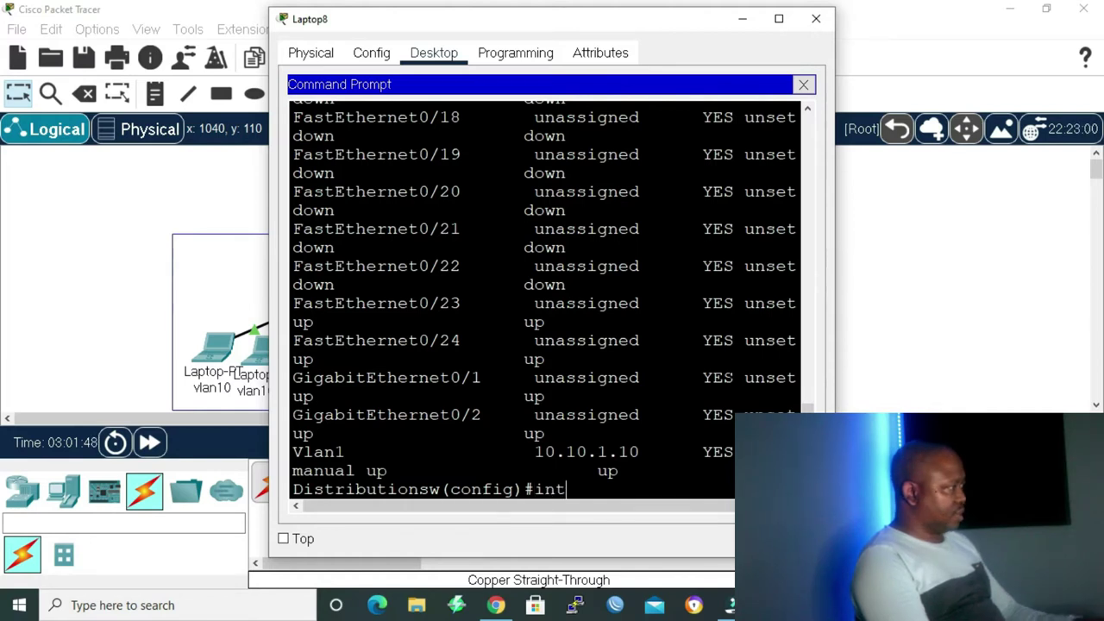
text( rang)
key(Tab)
text(g0/1 - 2)
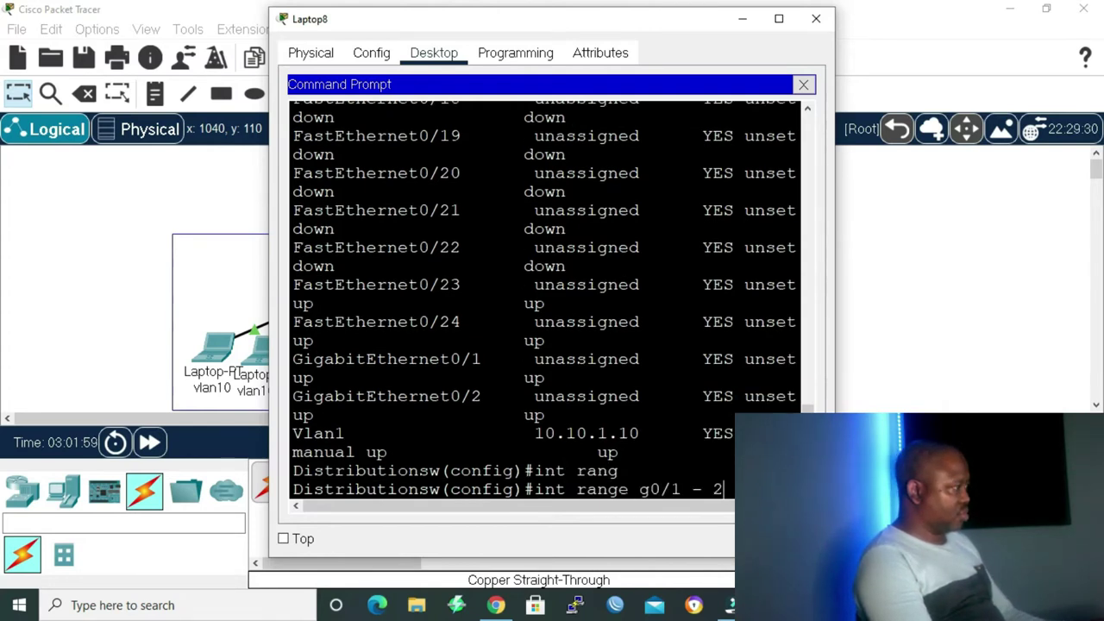
key(Return)
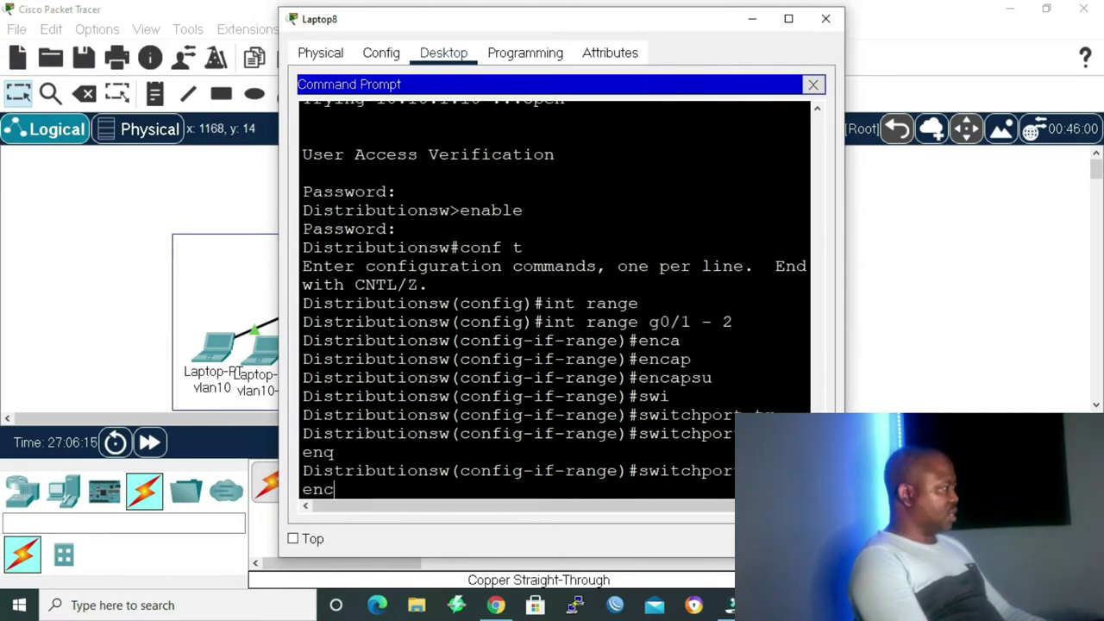
key(Tab)
text(do)
key(Tab)
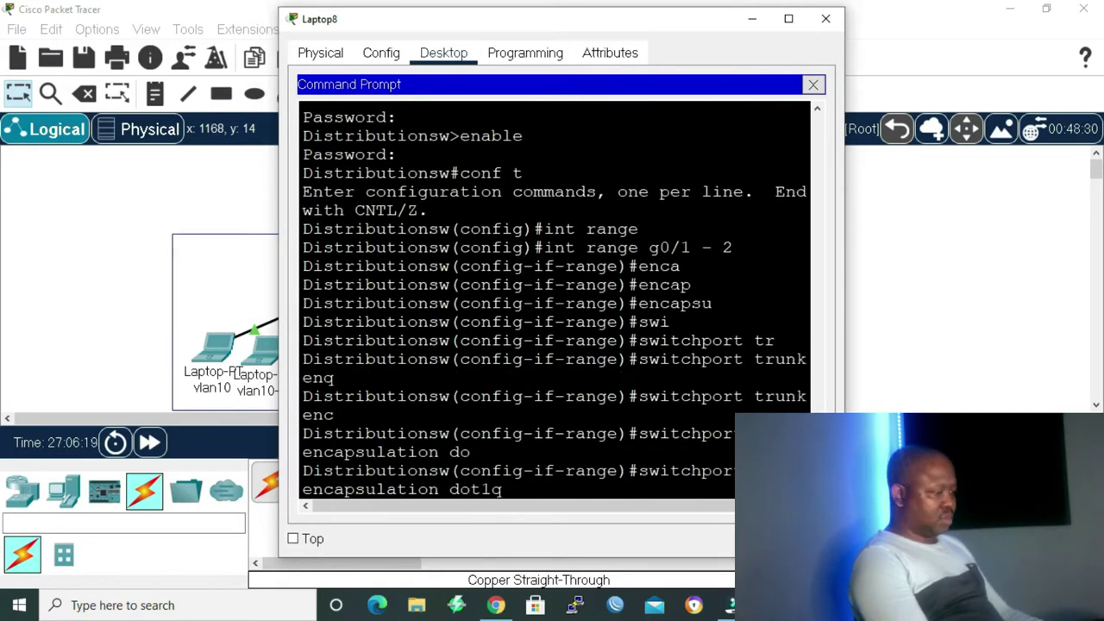
key(Return)
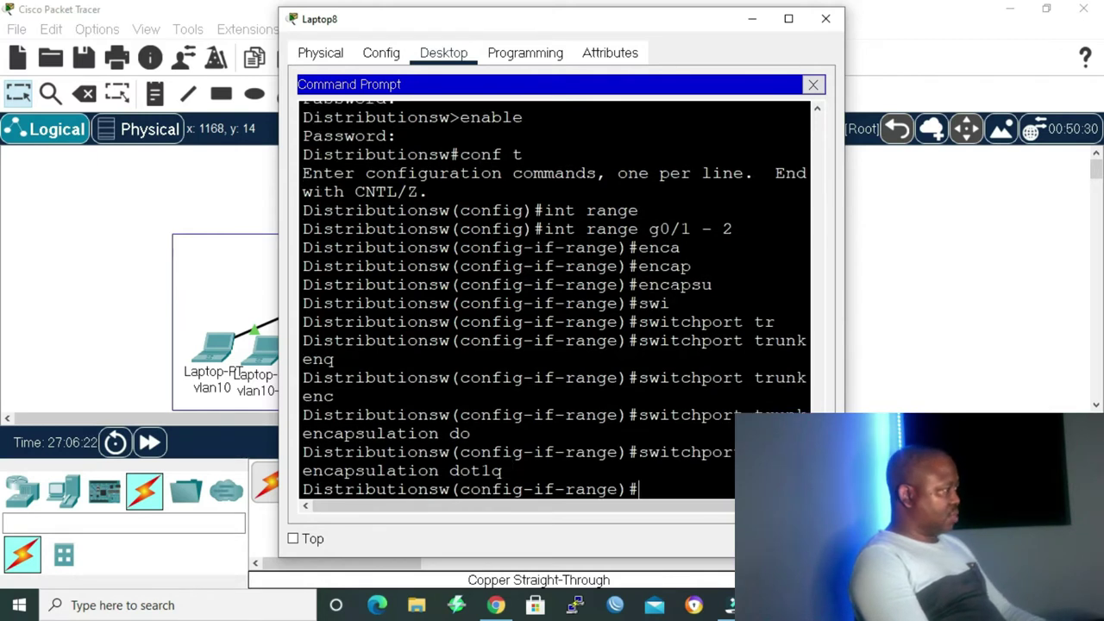
- Set GigabitEthernet0/1 - 2 to switchport mode trunk
text(switchpor)
key(Tab)
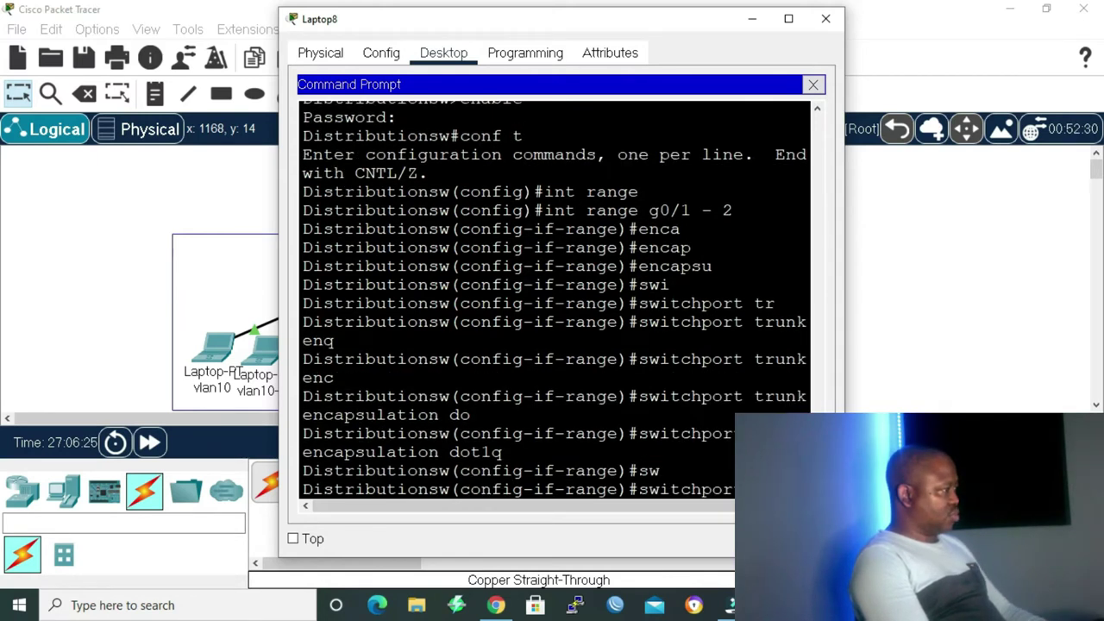
text(tr)
key(Tab)
text(tru)
key(Tab)
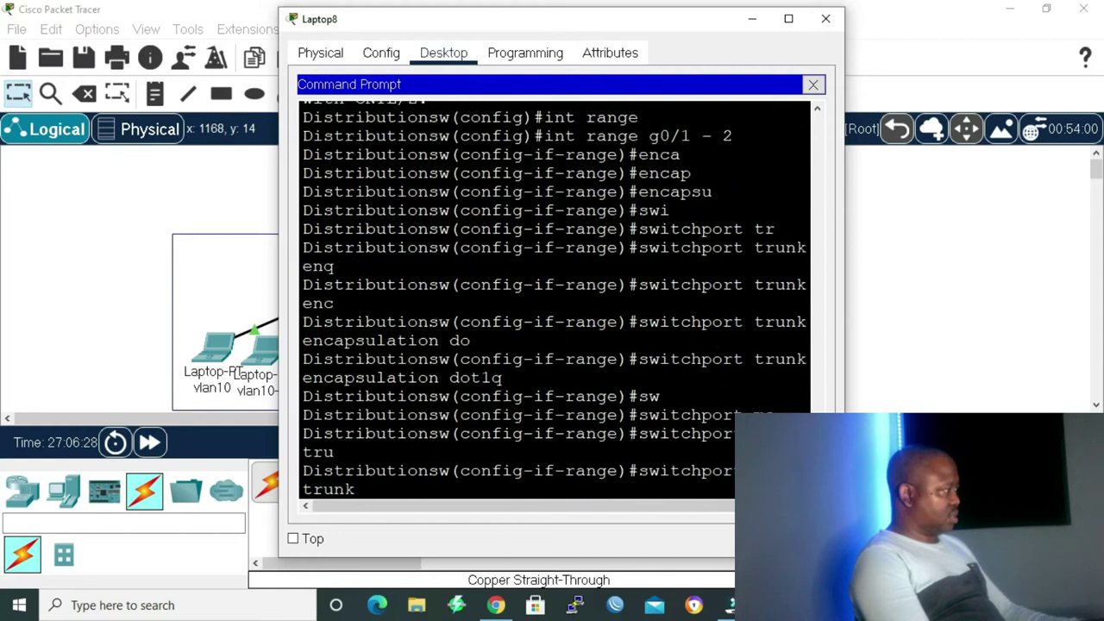
key(Return)
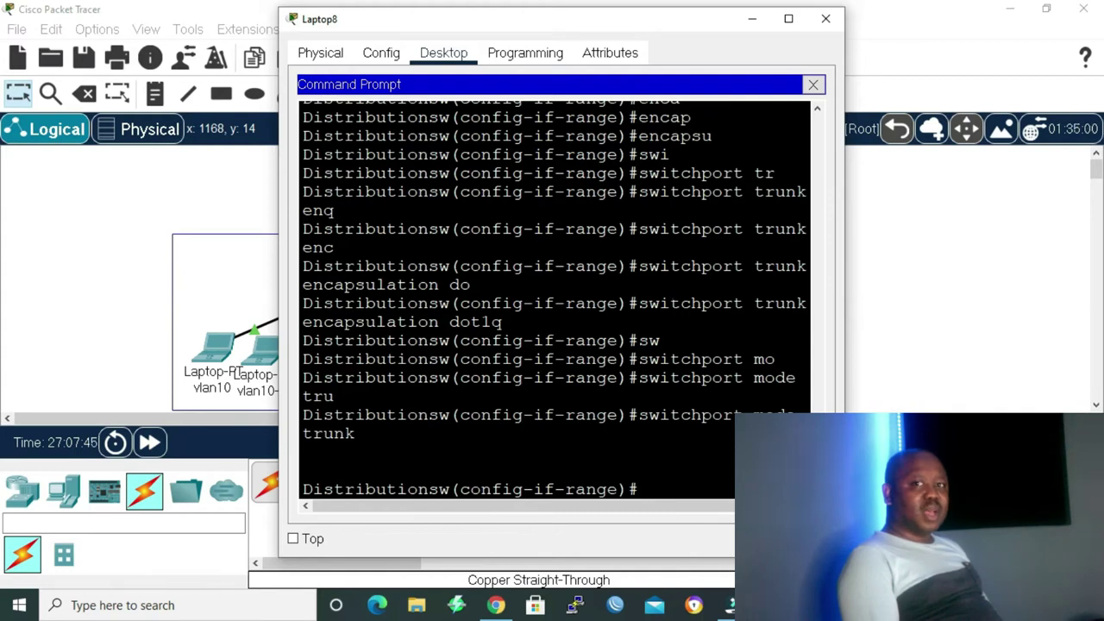
- End configuration, save with wr, and exit the distribution switch session
text(end)
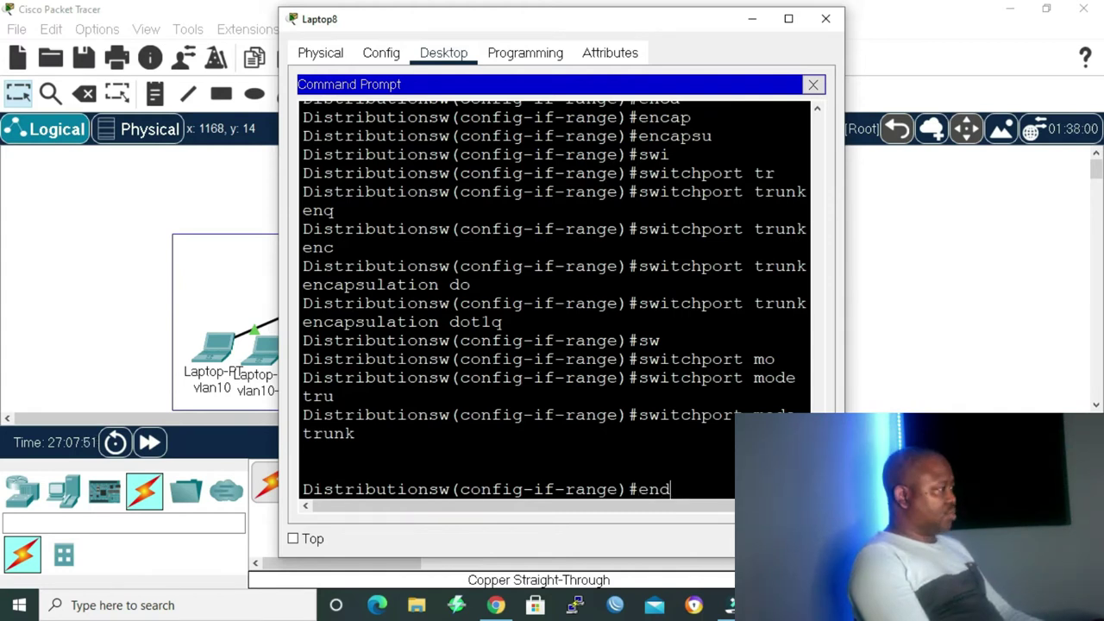
key(Return)
text(wr)
key(Return)
text(exi)
key(Return)
- Telnet to the switch at 10.10.1.11
text(telnet 10.10.)
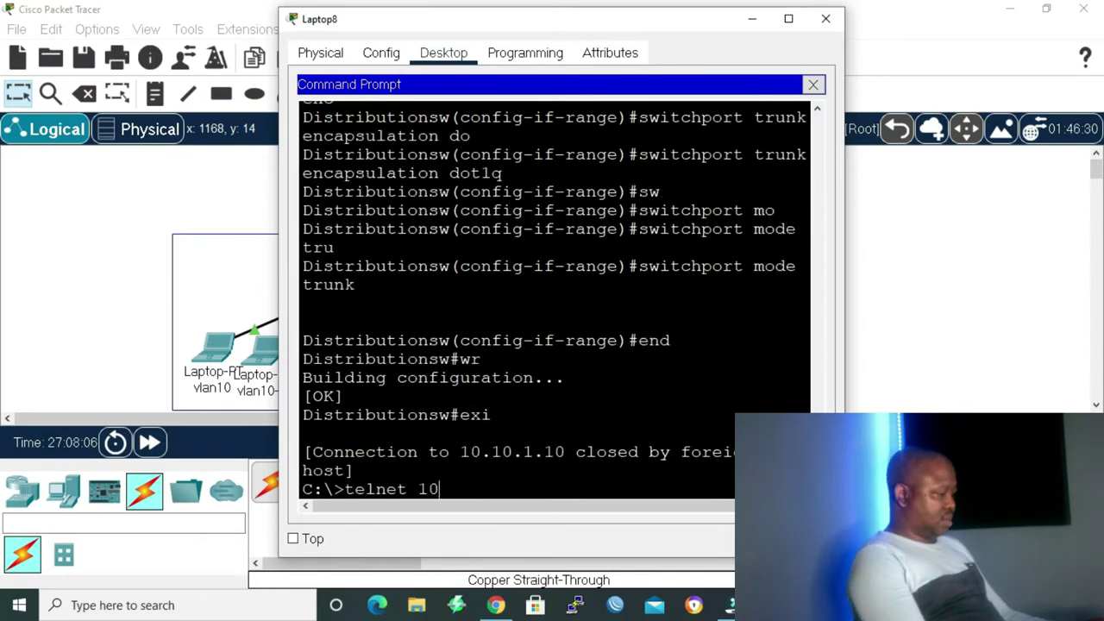
text(1)
key(Return)
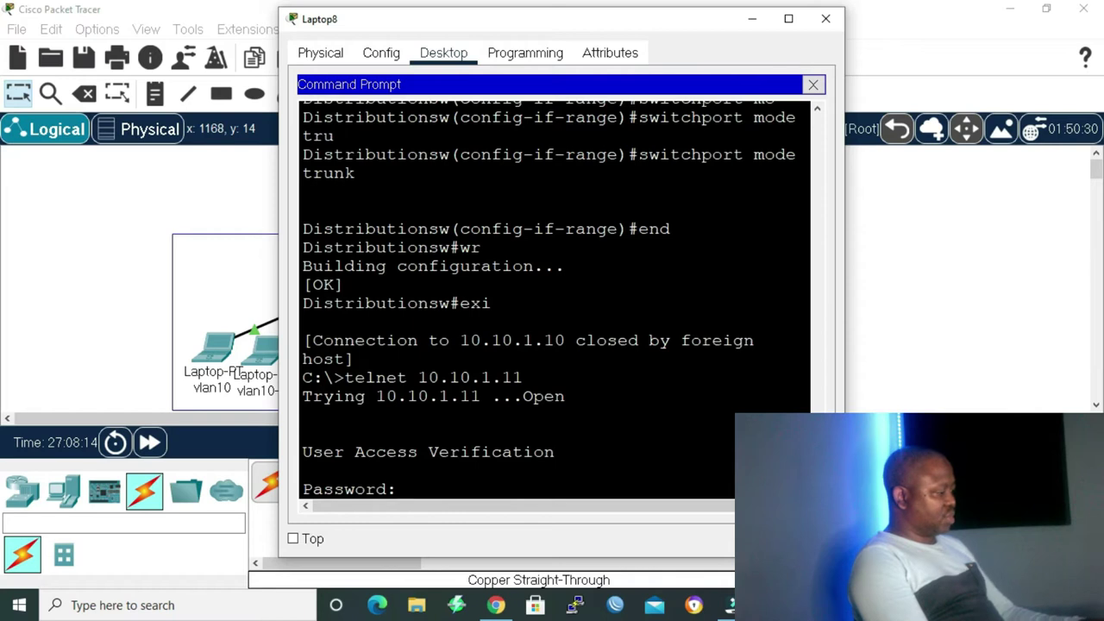
- Log into the 10.10.1.11 switch, enable privileged mode and list interfaces with show ip int br
key(Return)
text(ena)
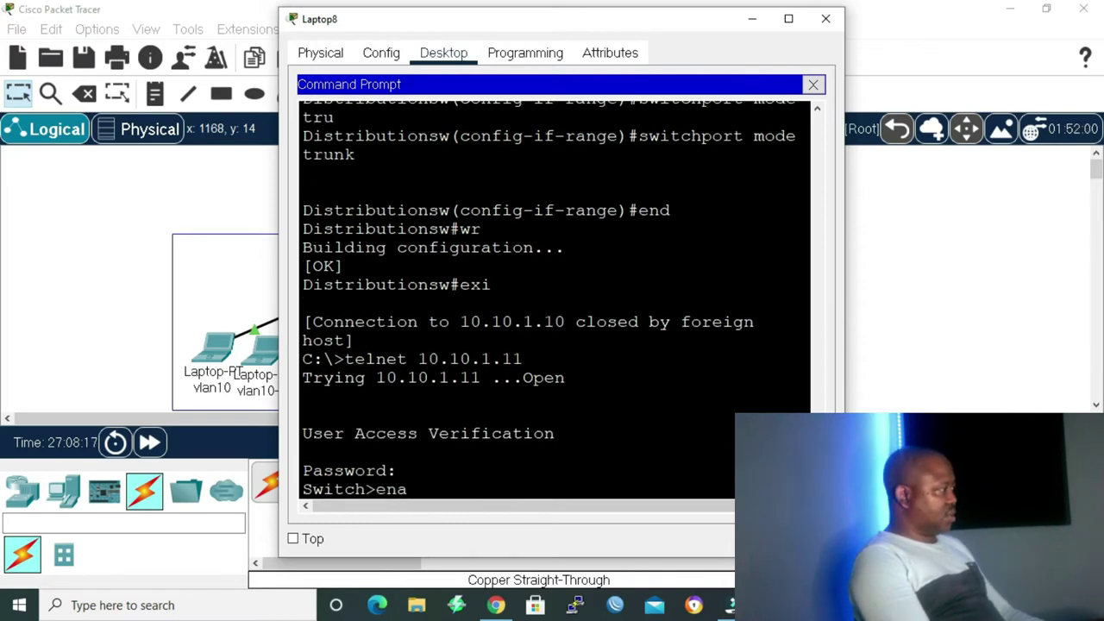
text(bl)
key(Return)
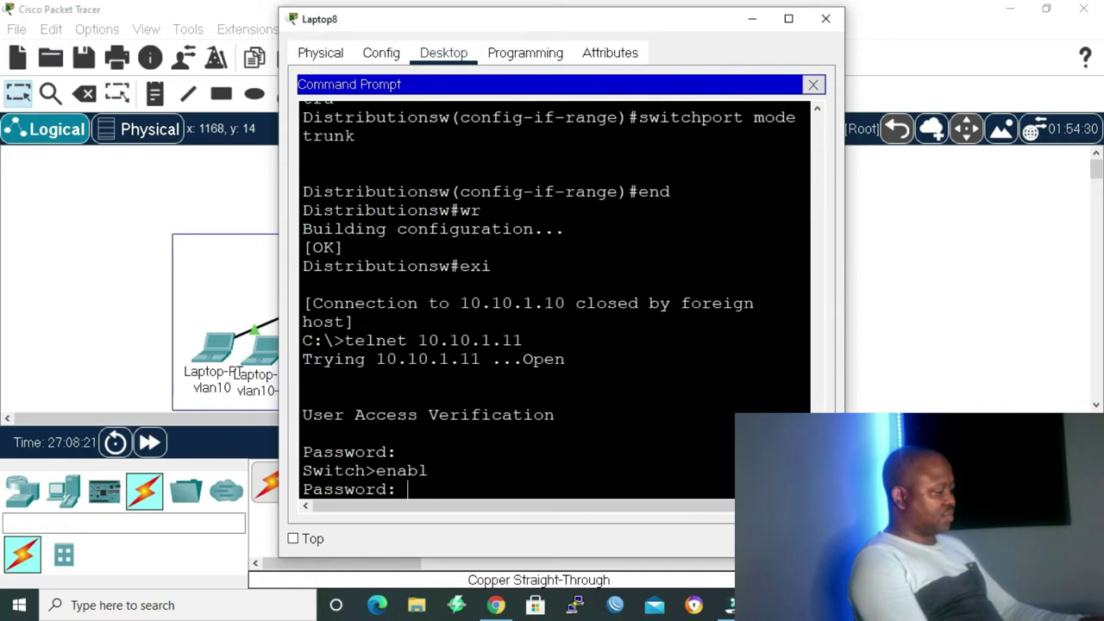
key(Return)
text(show i)
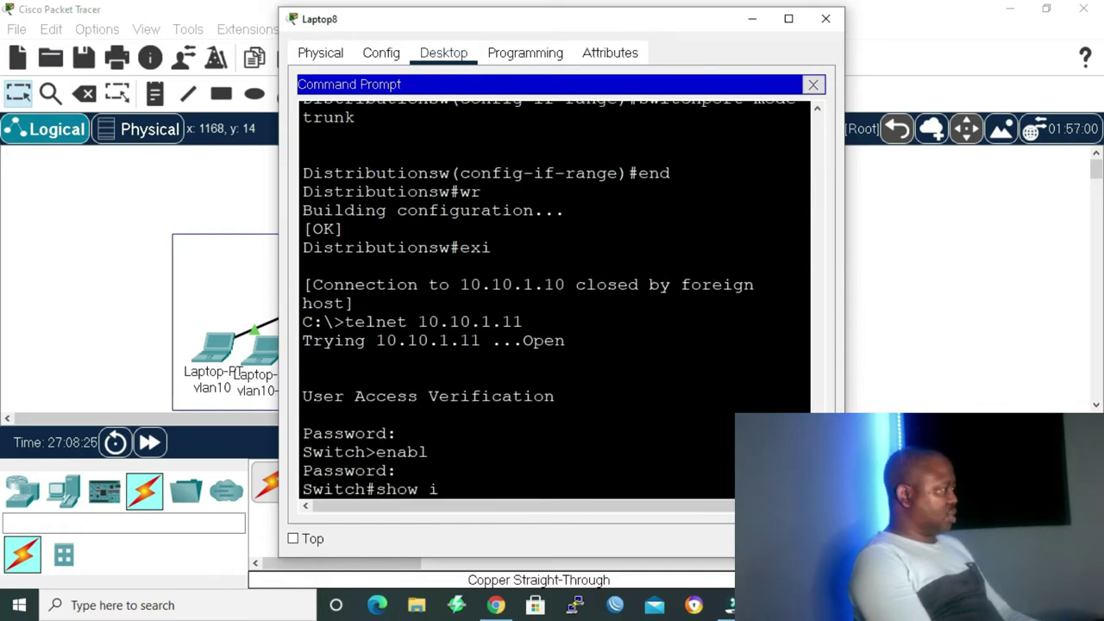
text(p int br)
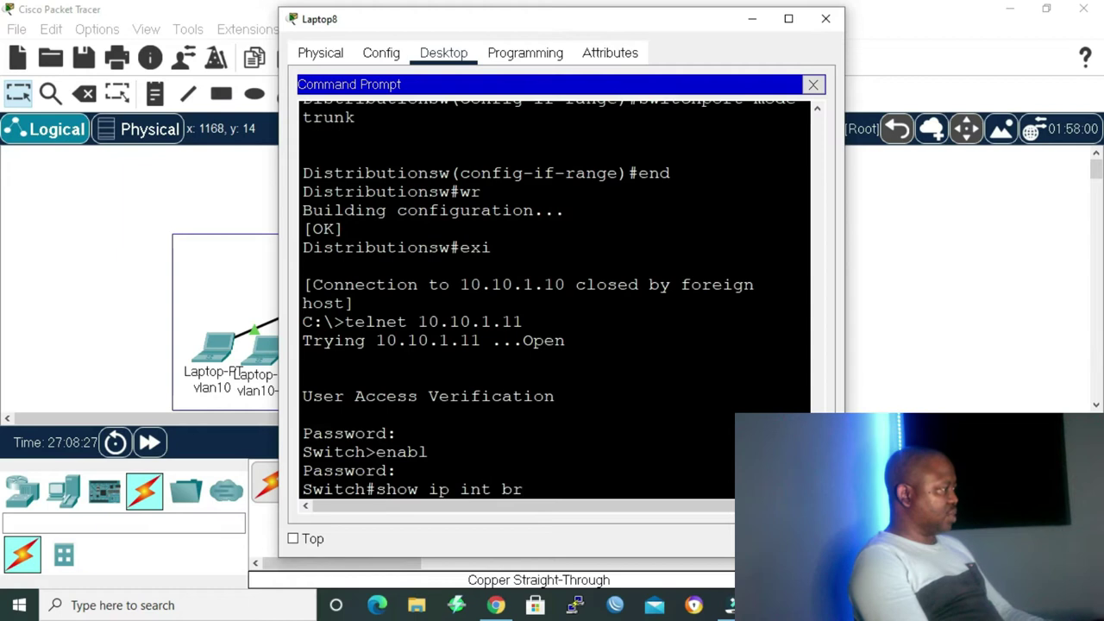
key(Return)
key(space)
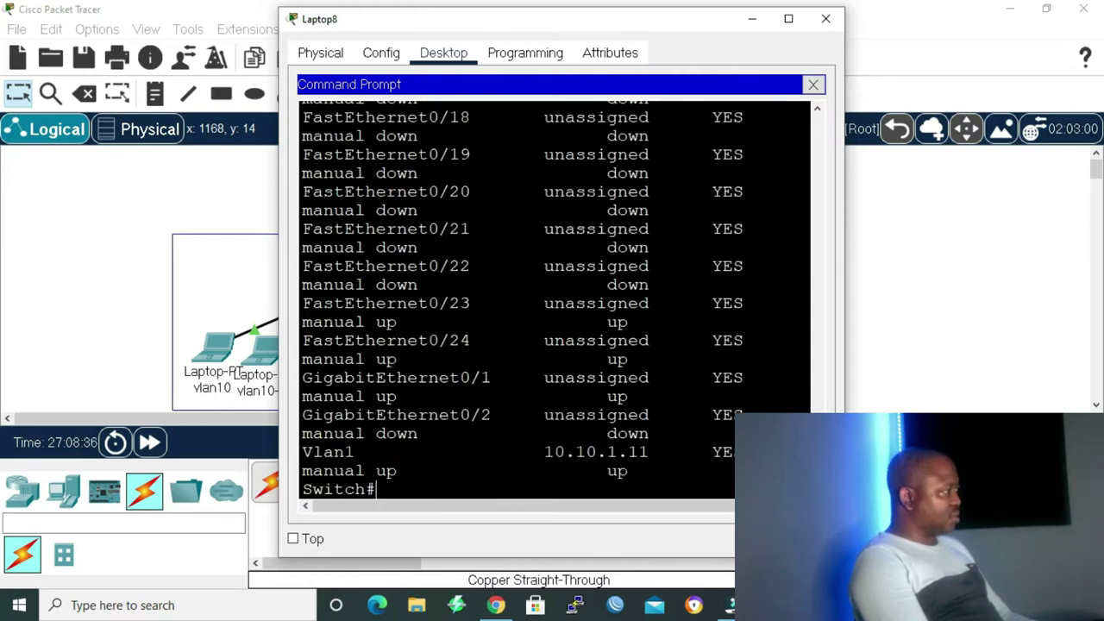
- Enter global configuration and select interface GigabitEthernet0/1
text(conf t)
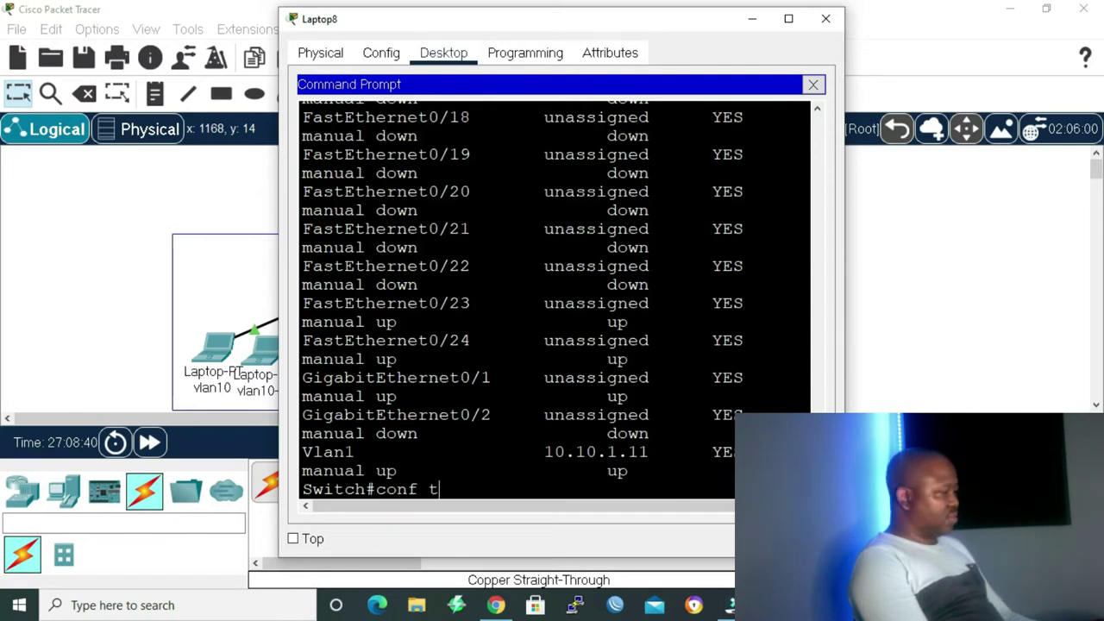
key(Return)
text(int g0/)
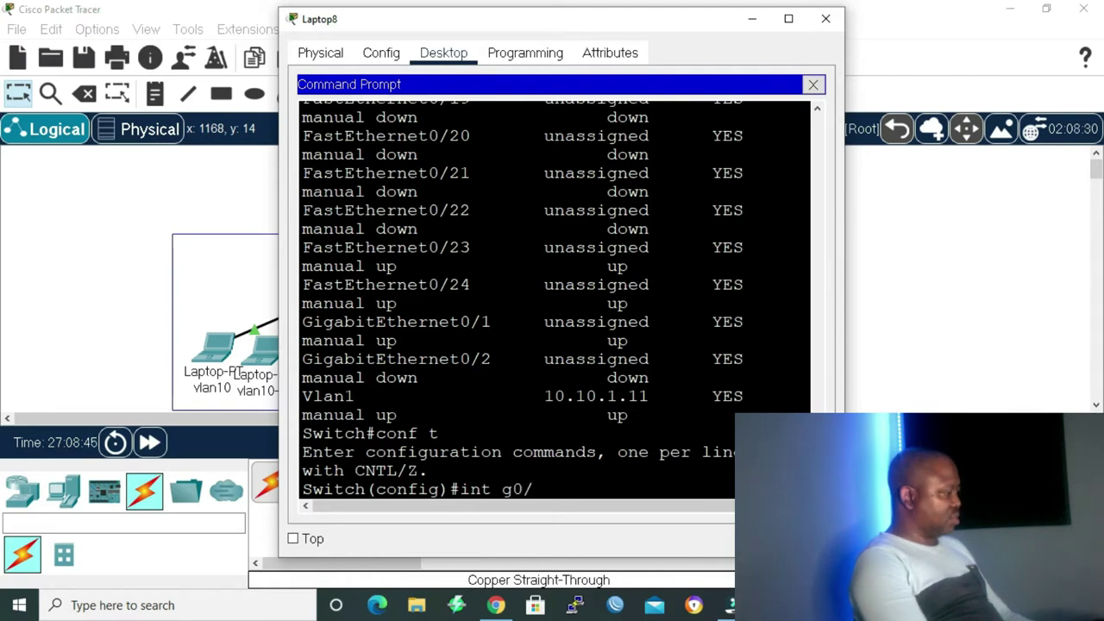
text(1)
key(Return)
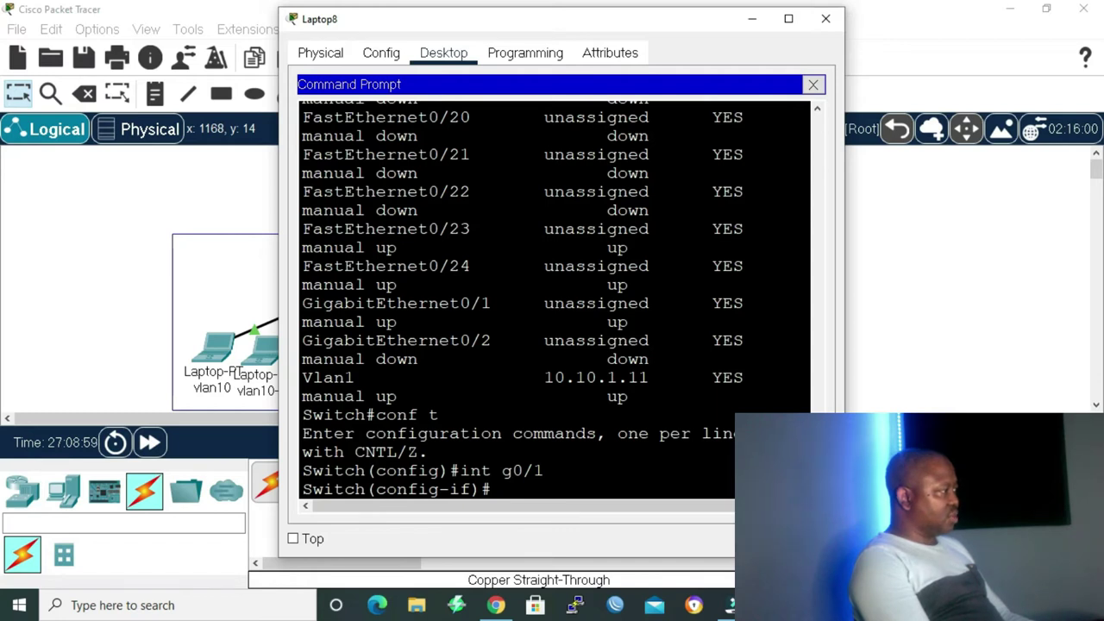
- Set GigabitEthernet0/1 to switchport mode trunk and exit interface configuration
text(sw)
key(Tab)
text(mo)
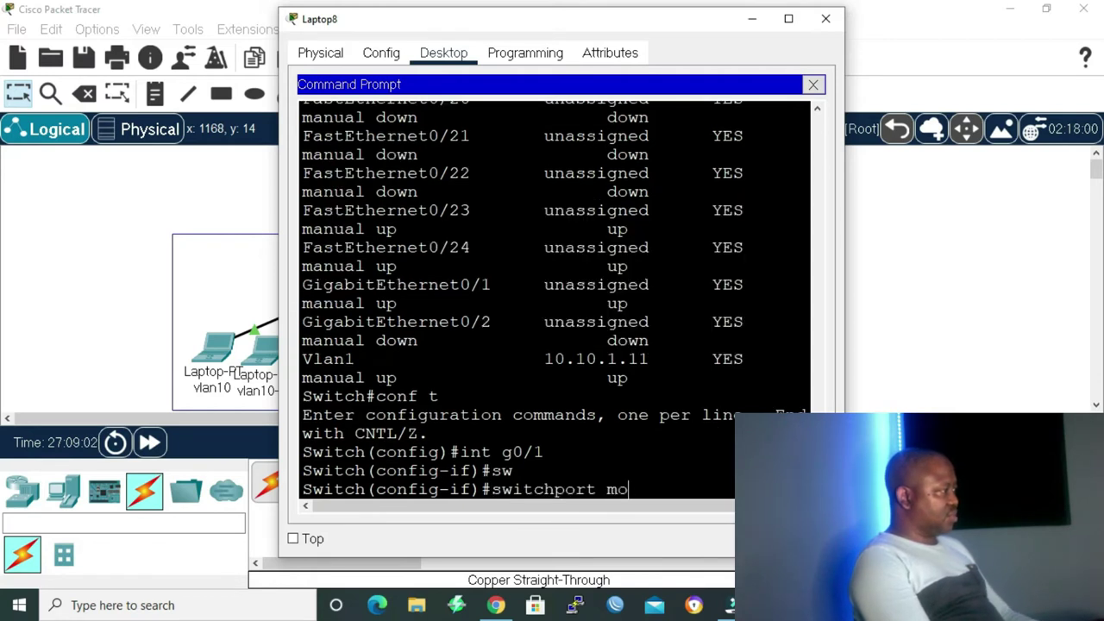
key(Tab)
text(tr)
key(Tab)
key(Return)
text(exi)
key(Return)
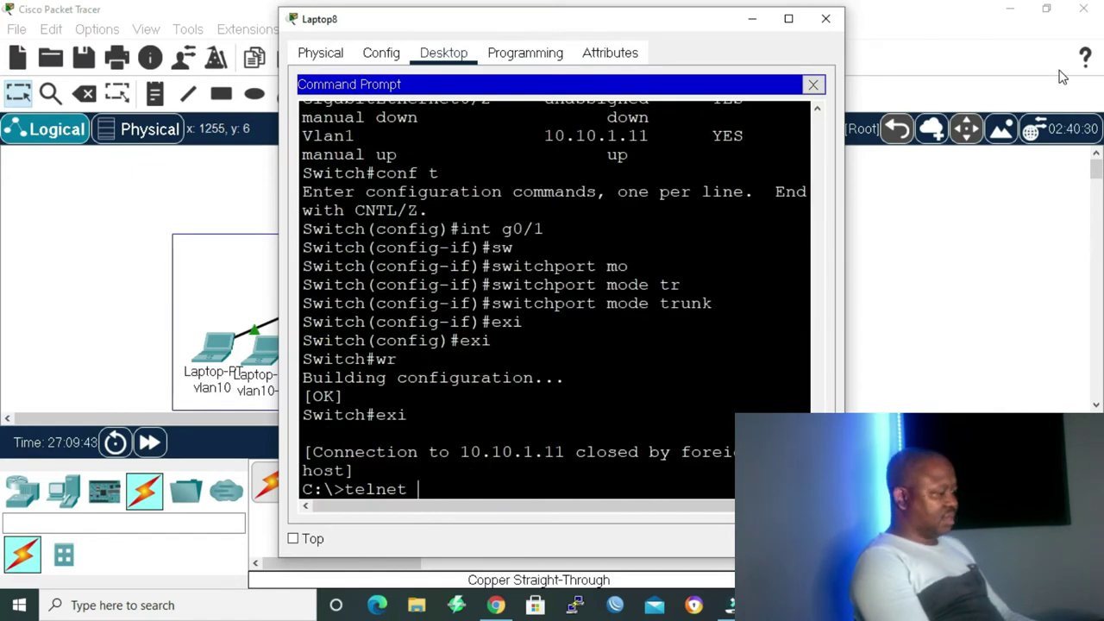
- Telnet to 10.10.1.12, log in, enable privileged mode and list interfaces
text(10.)
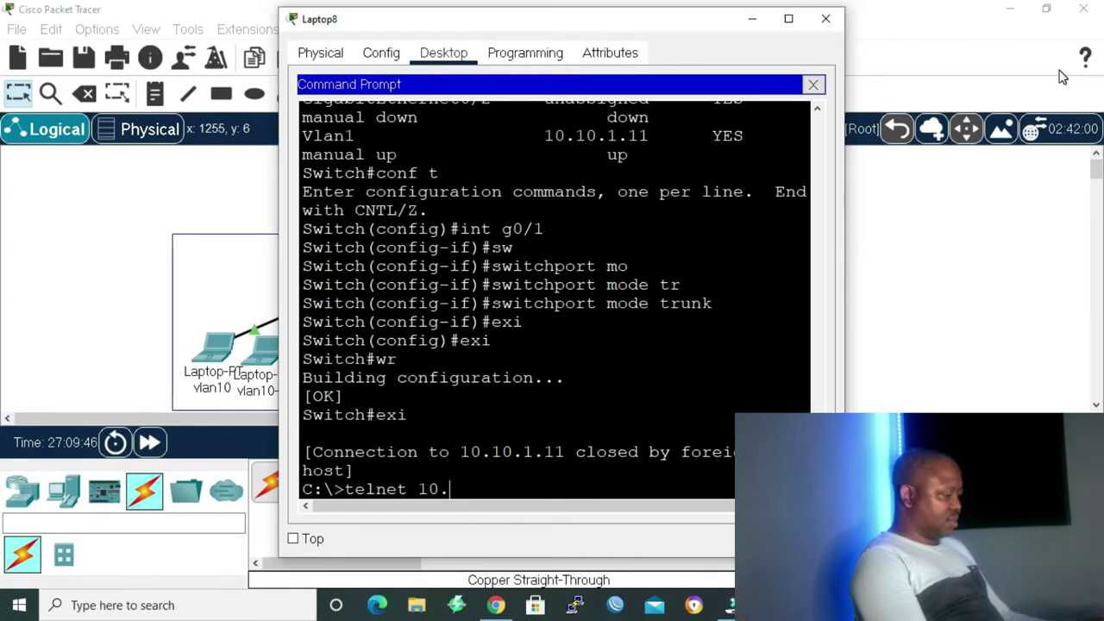
text(10.1.12)
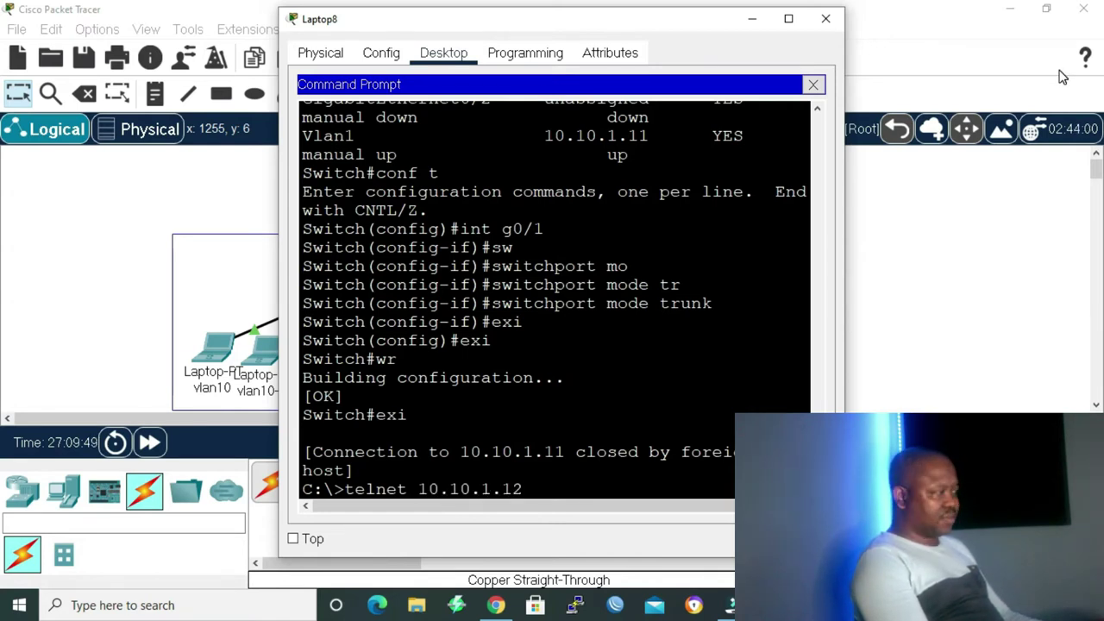
key(Return)
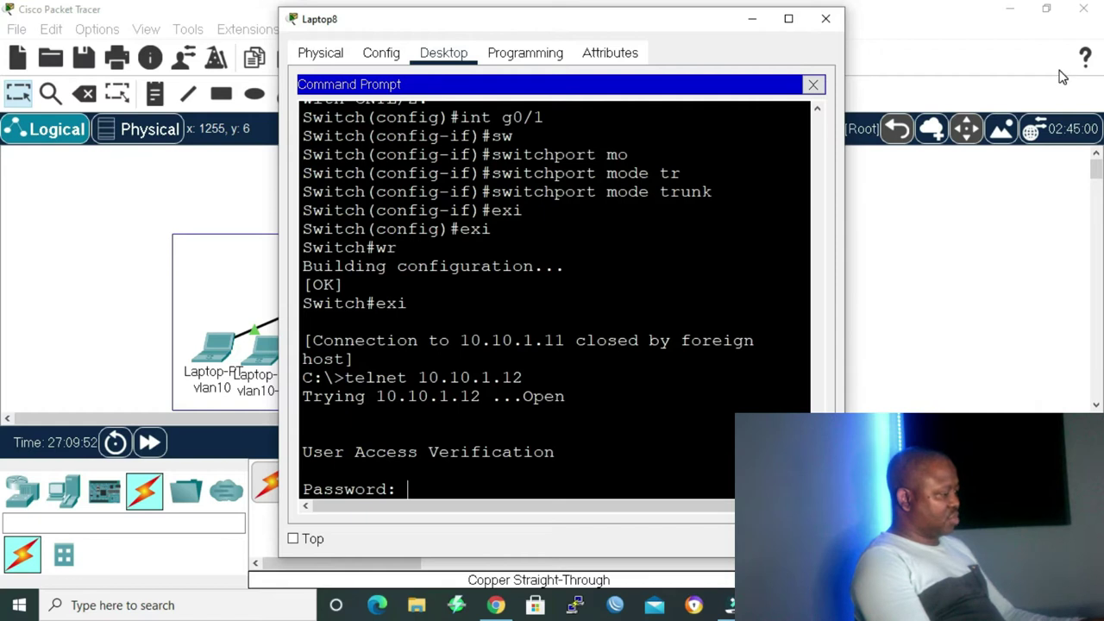
key(Return)
text(enab)
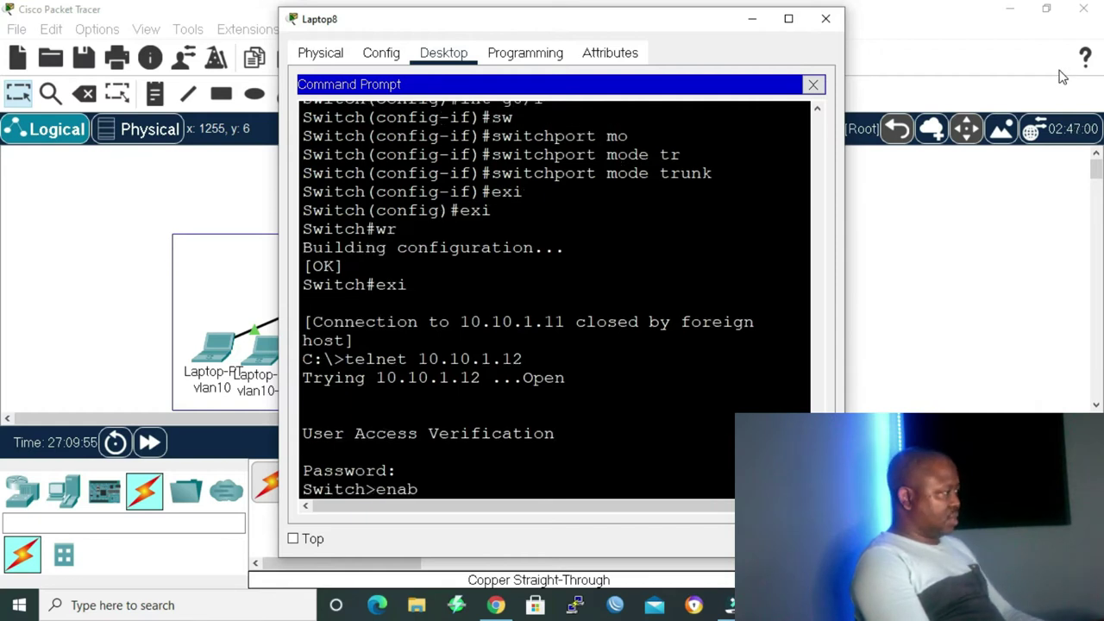
key(Return)
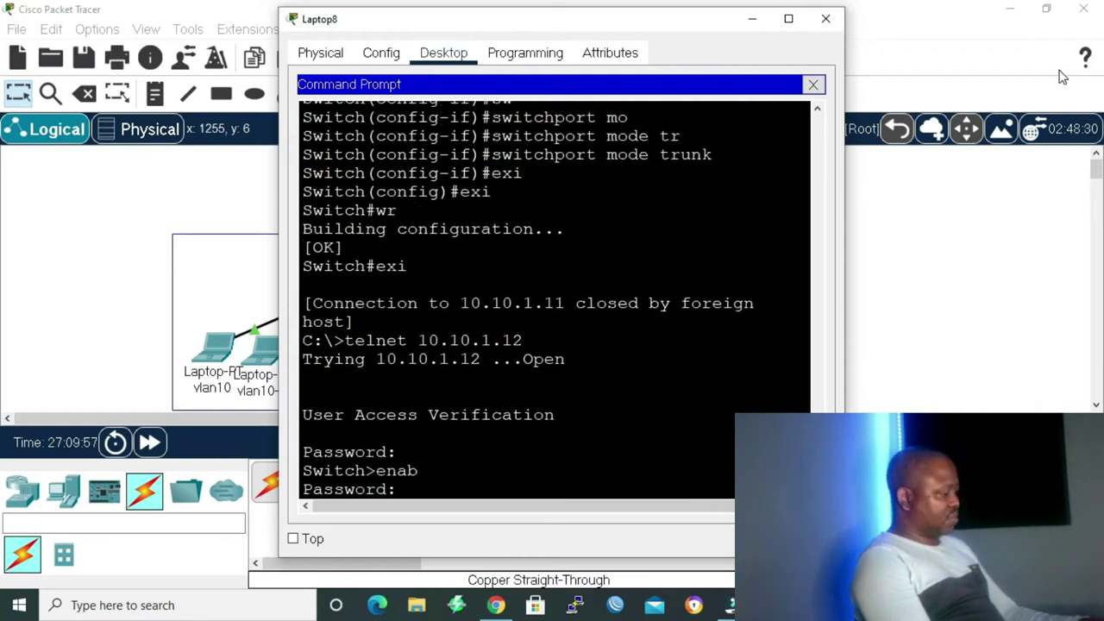
key(Return)
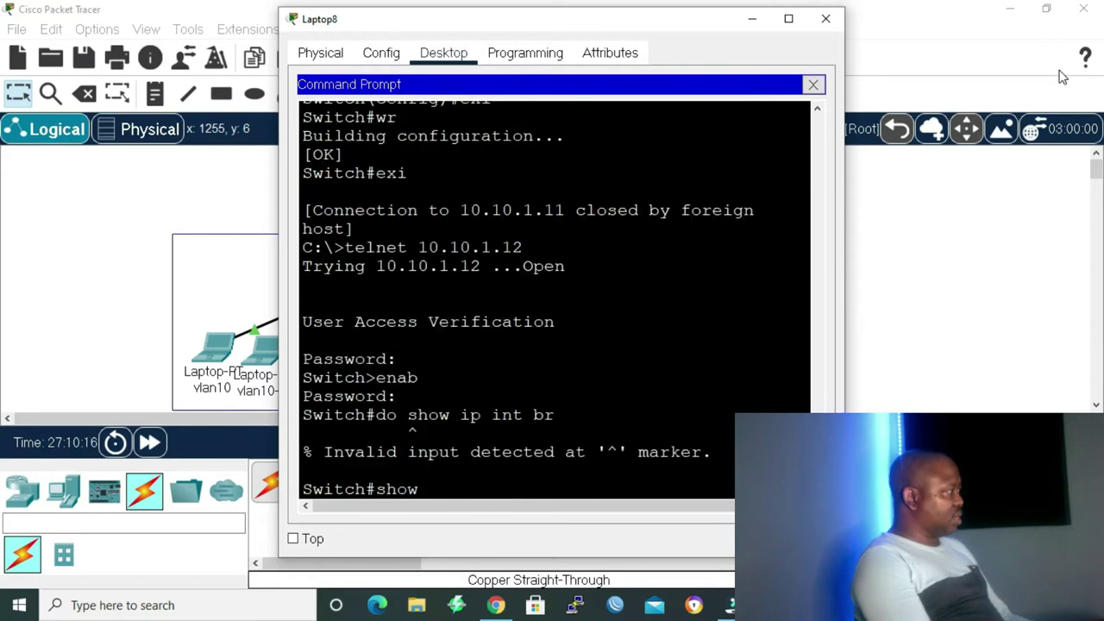
text(ip int br)
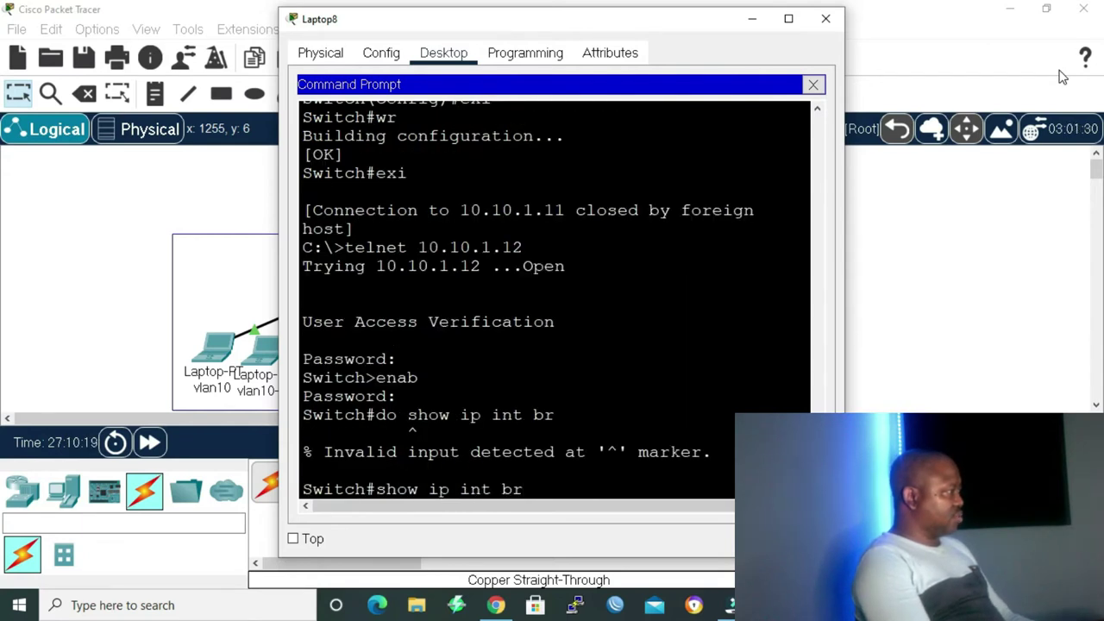
key(Return)
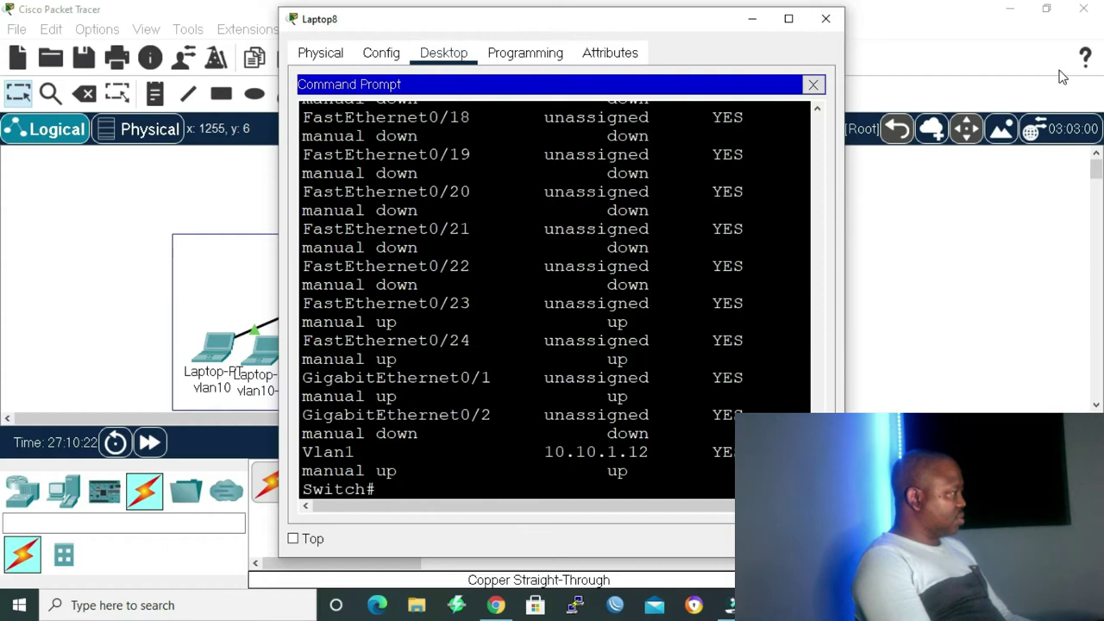
- Enter global configuration and select interface GigabitEthernet0/1
text(conf t)
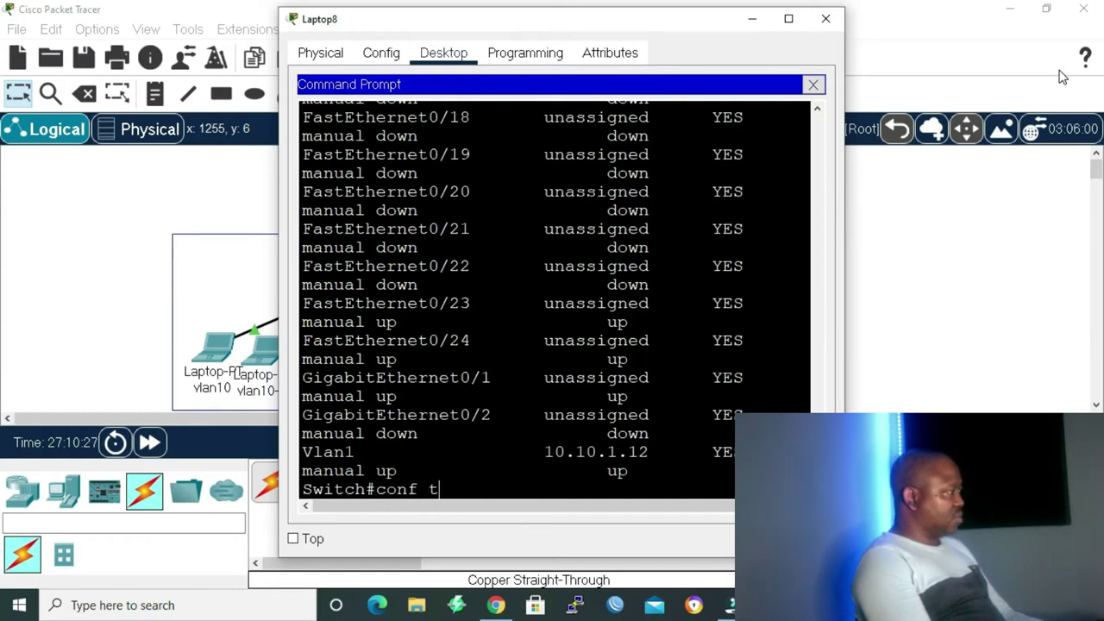
key(Return)
text(sw)
key(Return)
text(int g0)
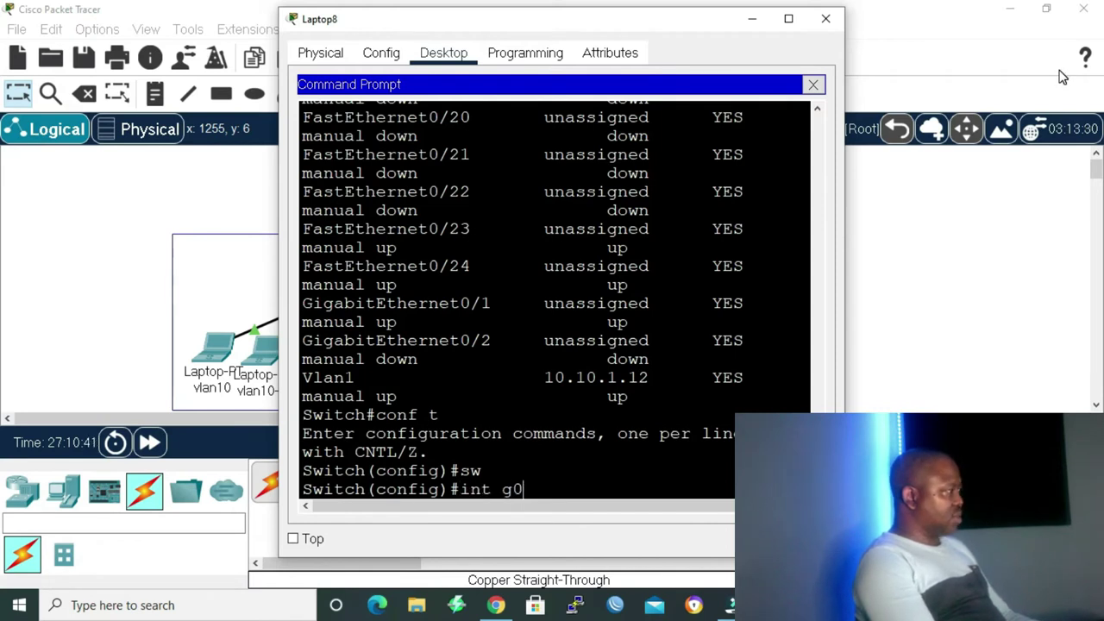
text(/1)
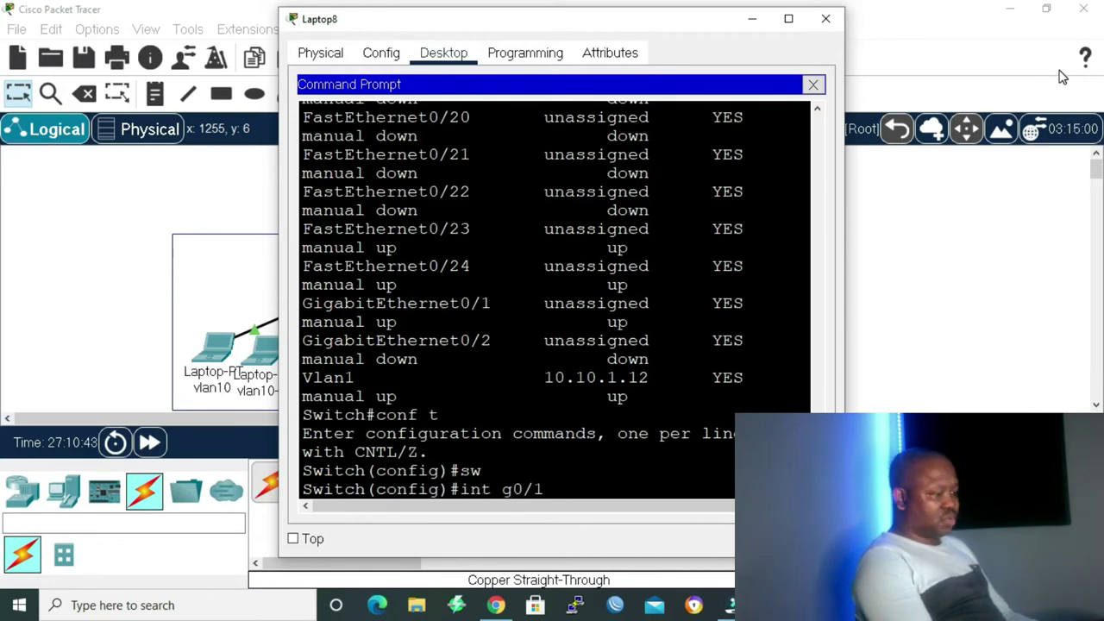
key(Return)
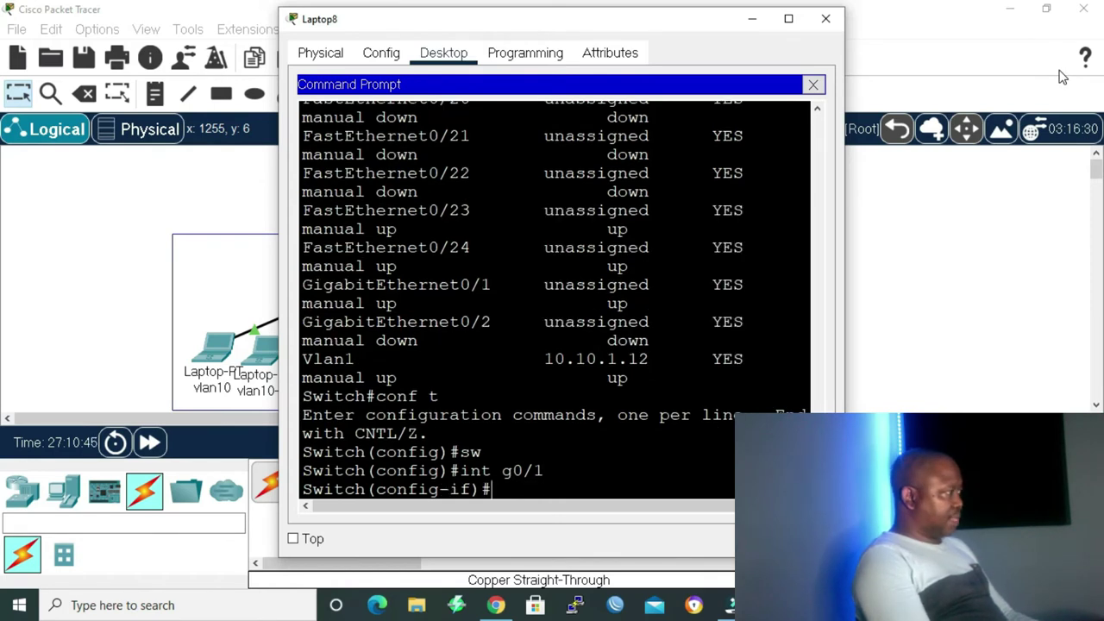
- Set GigabitEthernet0/1 to switchport mode trunk and return to the privileged prompt
text(sw)
key(Tab)
text(mo)
key(Tab)
text(tr)
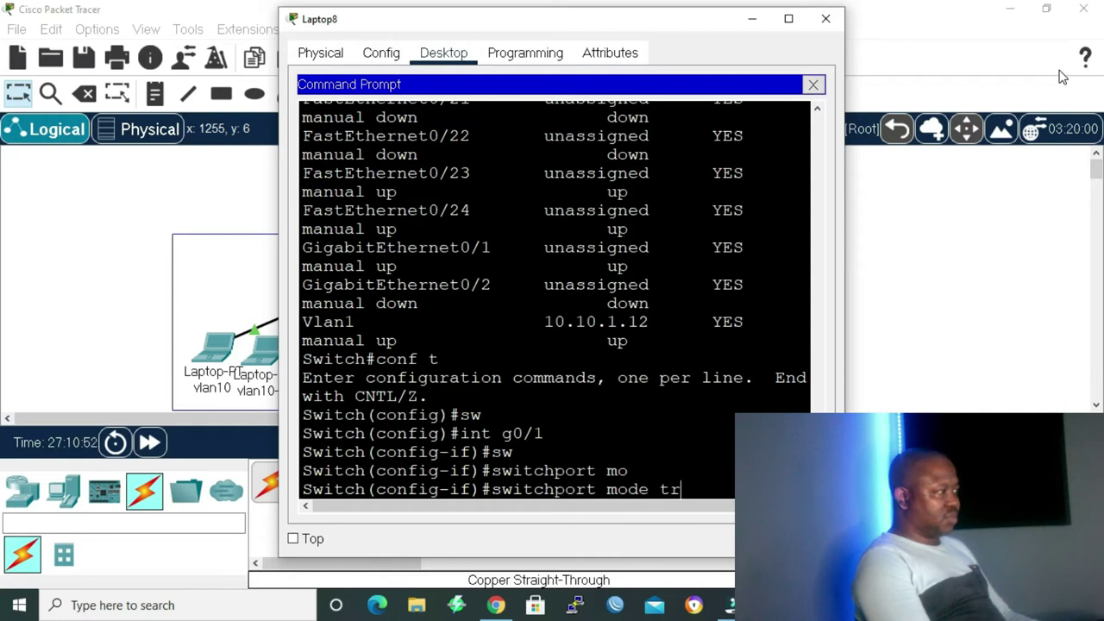
key(Return)
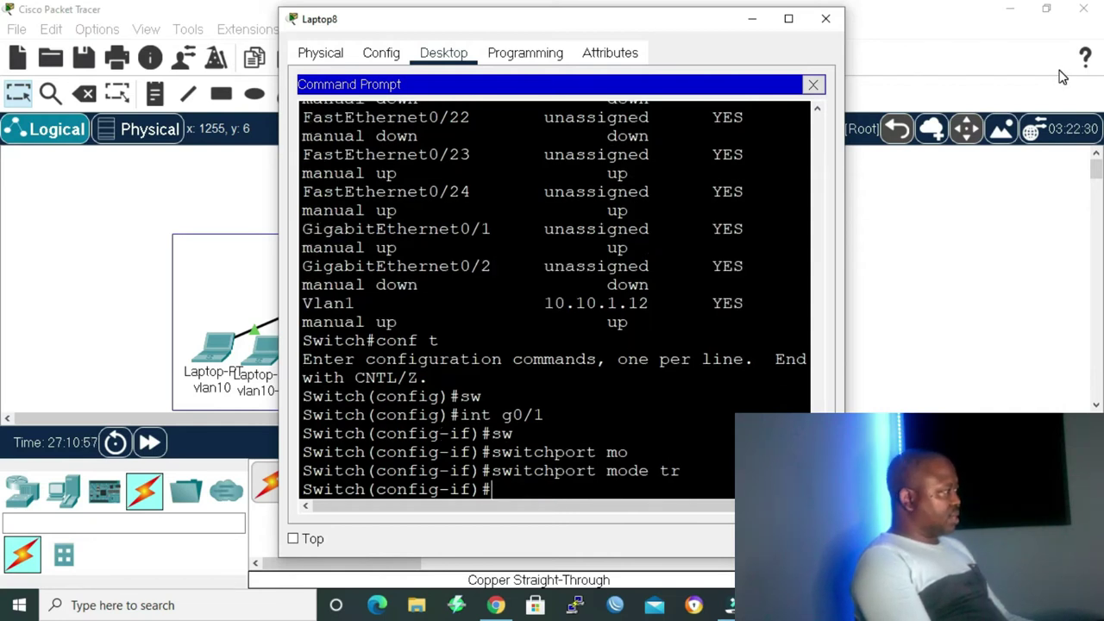
text(end)
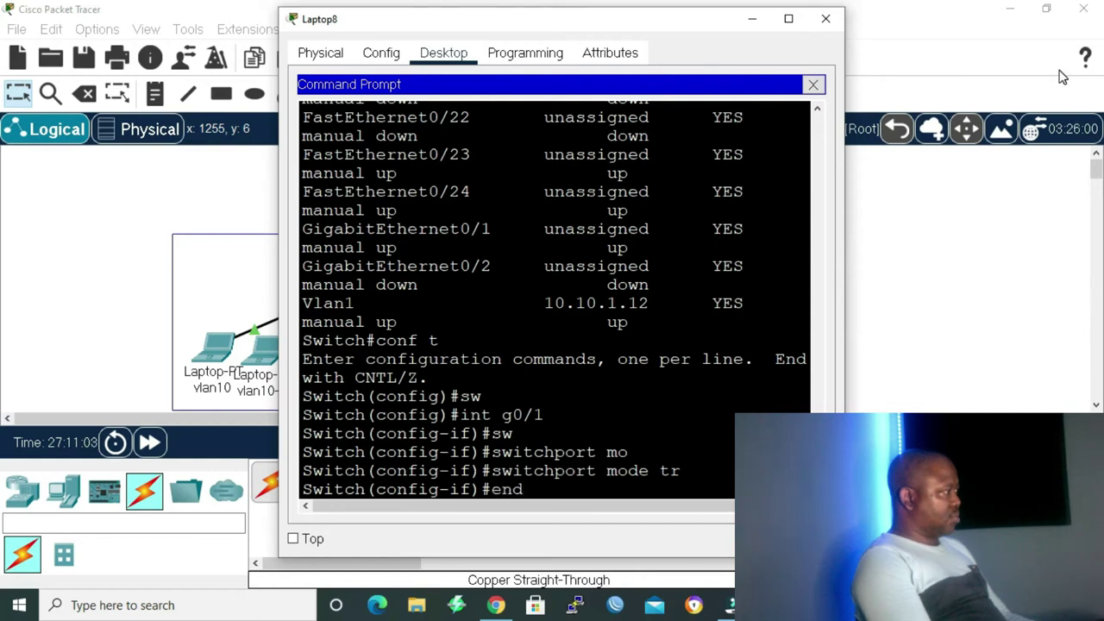
key(Return)
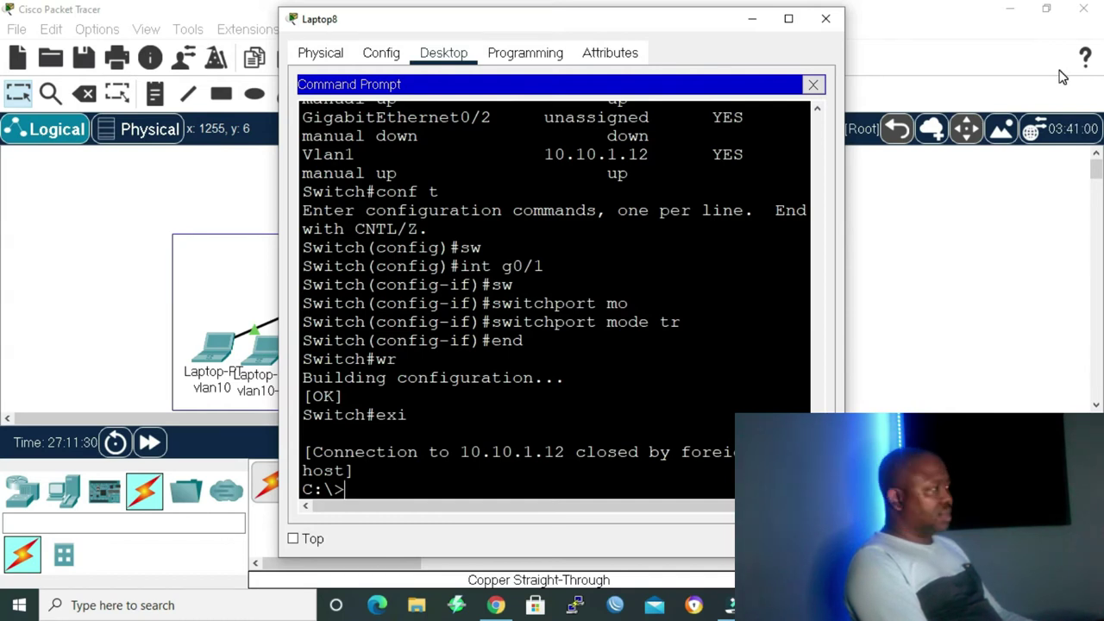
- Telnet to the distribution switch at 10.10.1.10 and log in with privileged access
text(telnet 10)
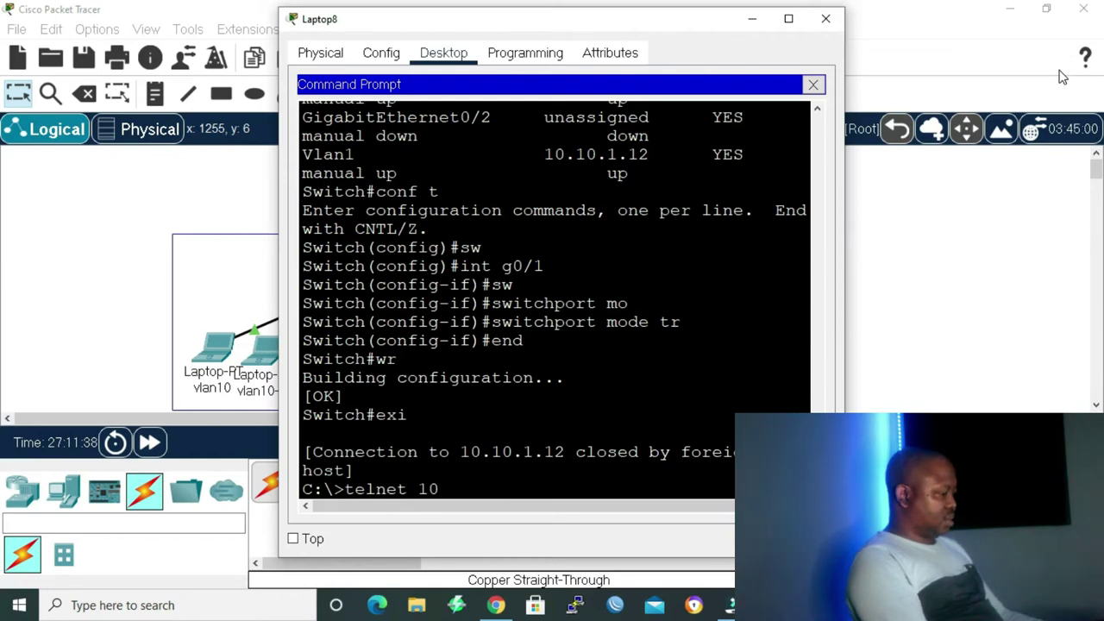
text(.10.1.10)
key(Return)
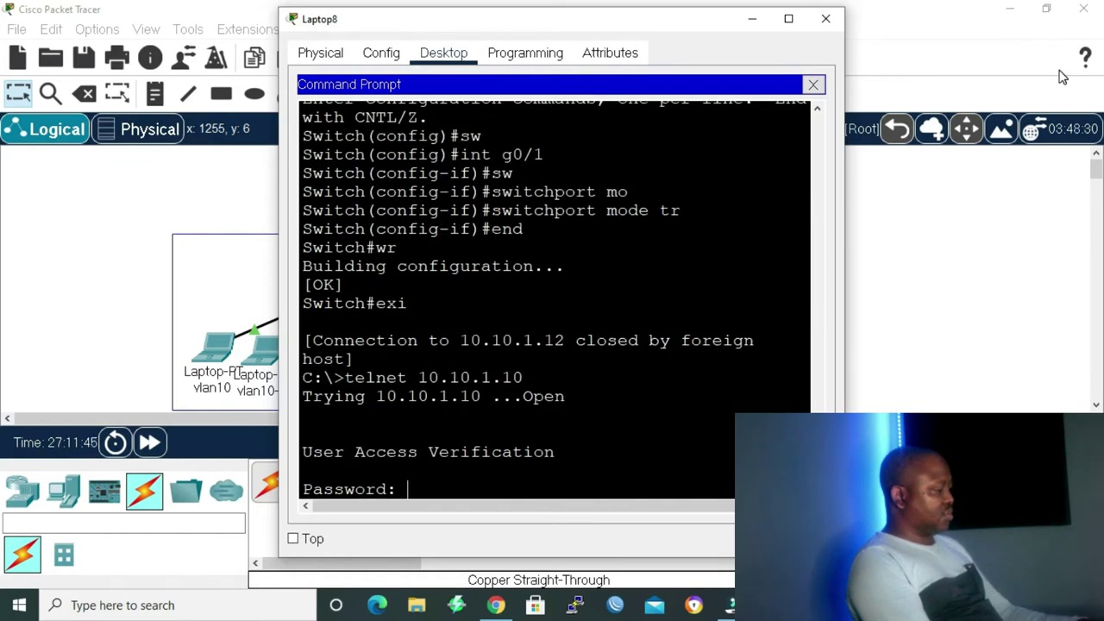
key(Return)
text(en)
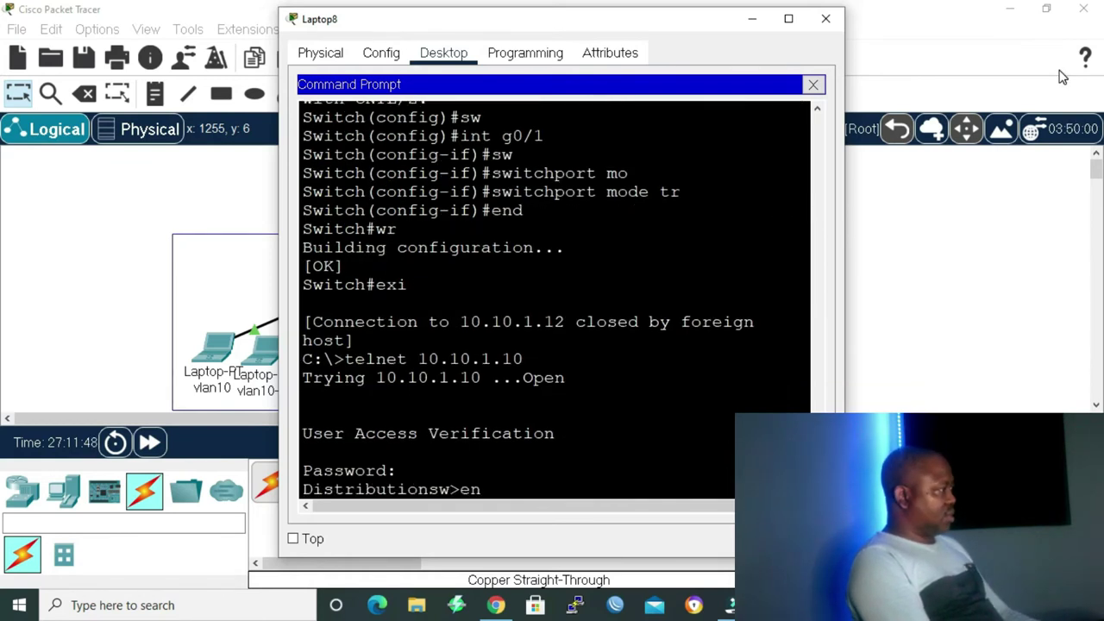
text(ab)
key(Return)
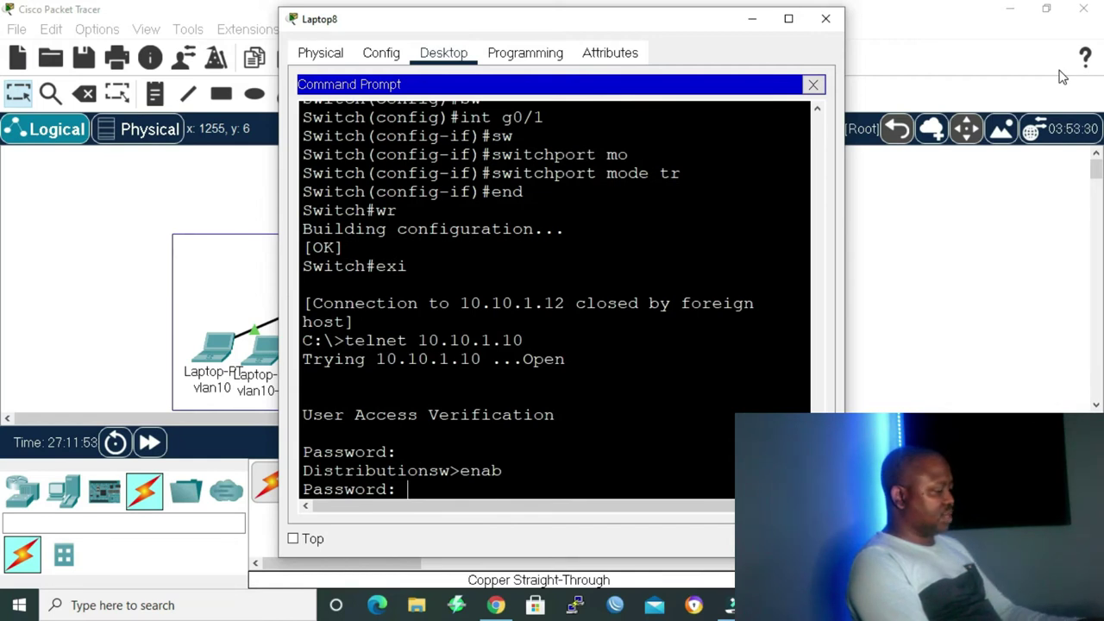
key(Return)
- In configuration mode, set the VTP domain name to Labtest
text(conf t)
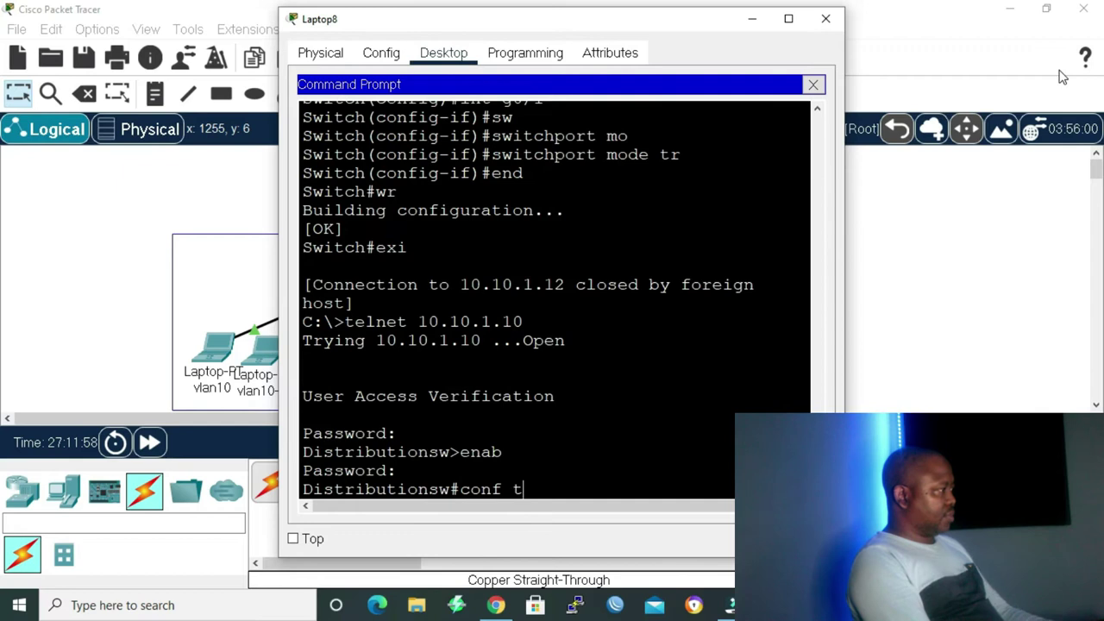
key(Return)
text(vtp domain Labtes)
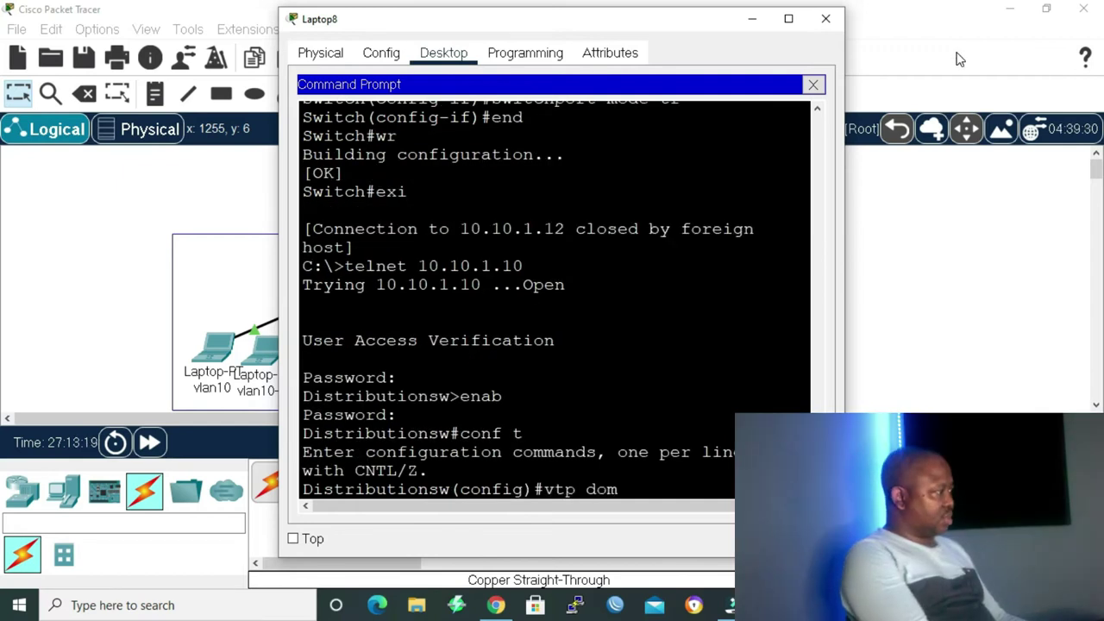
key(Tab)
text(Labtest)
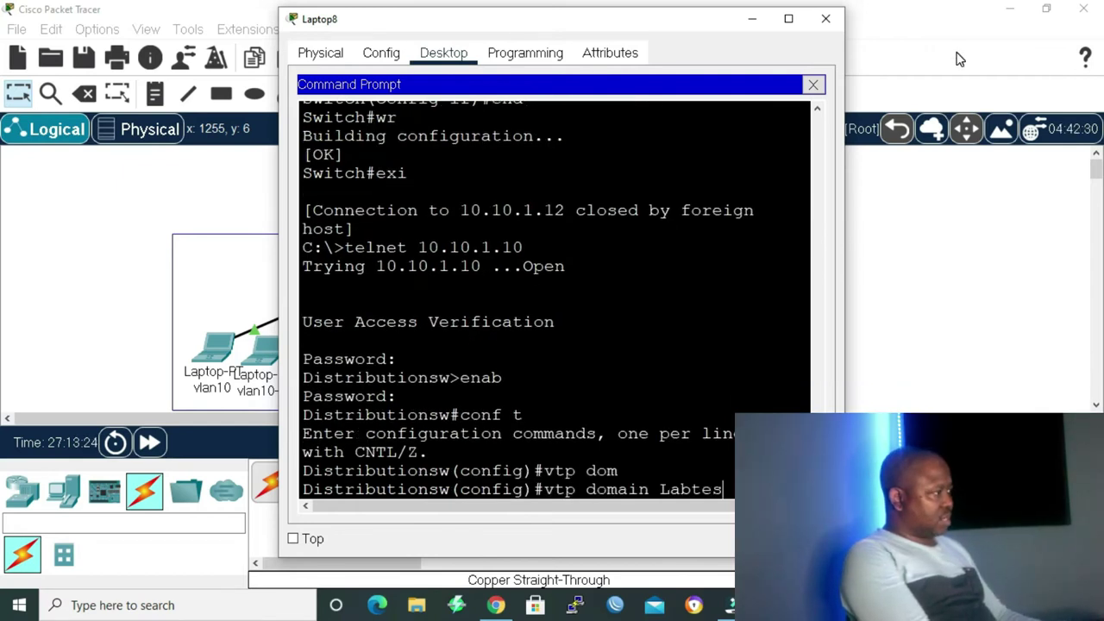
key(Return)
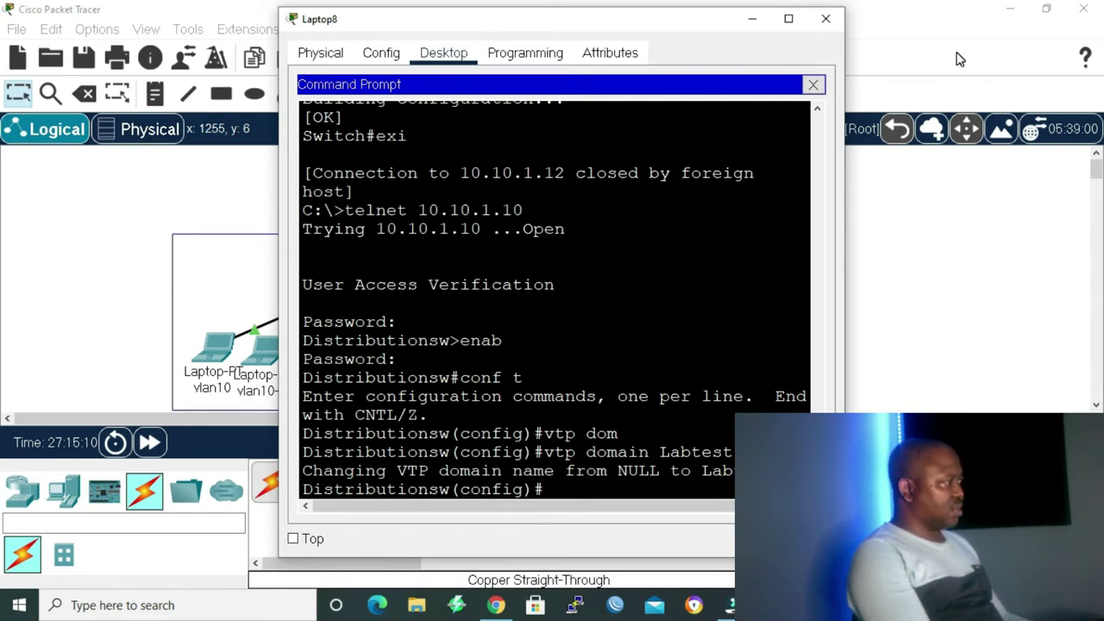
- Create VLAN 10 named Sales and VLAN 20 named Marketing
text(vlan)
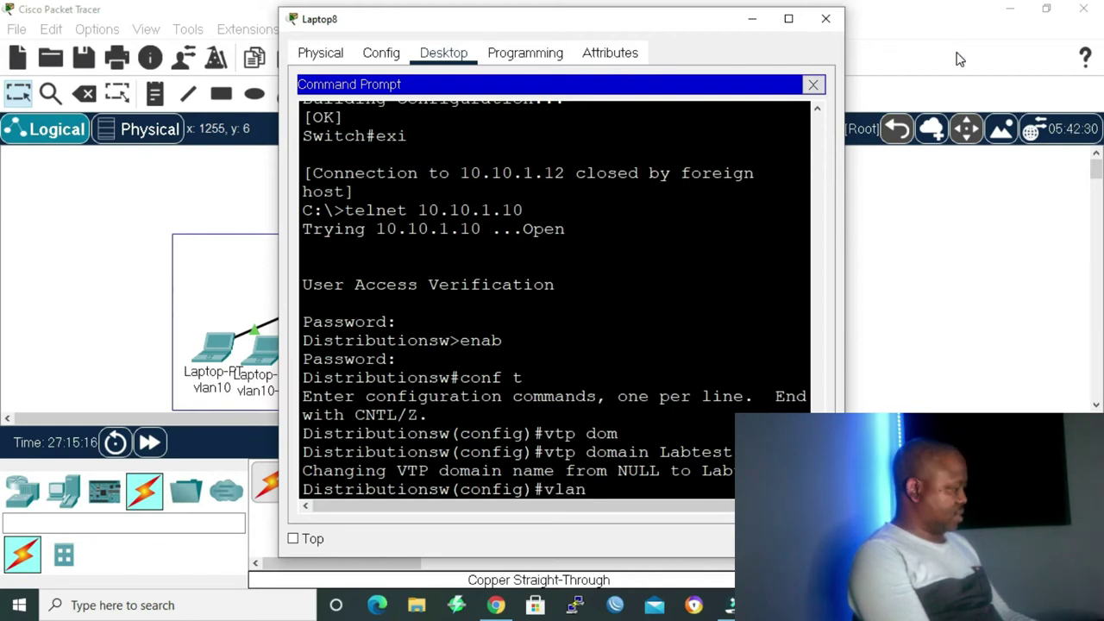
text( 10)
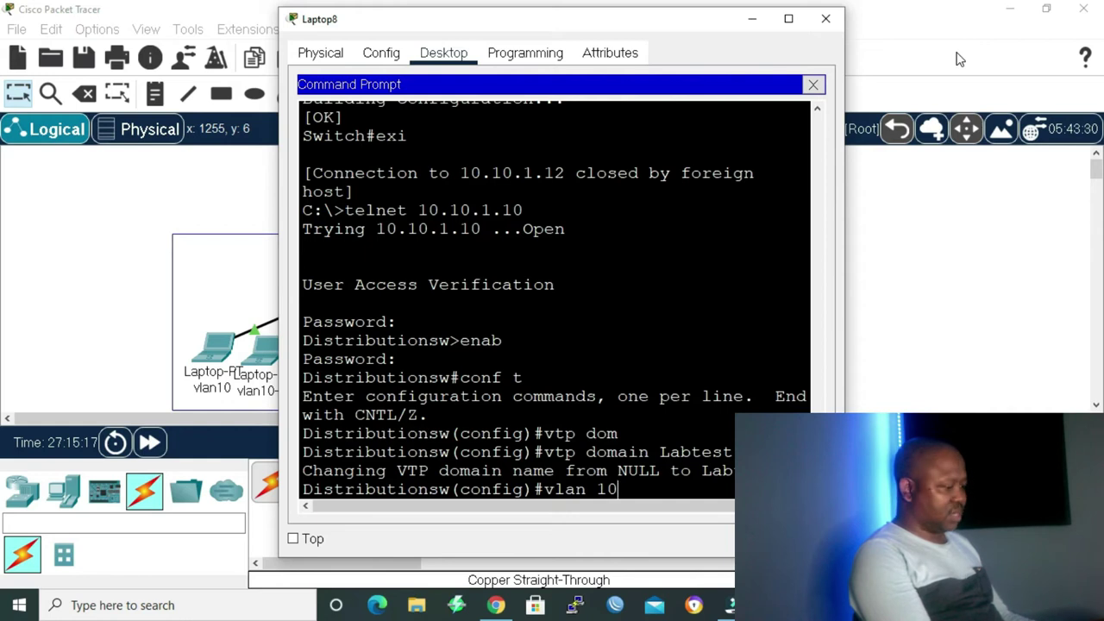
key(Return)
text(name Sales)
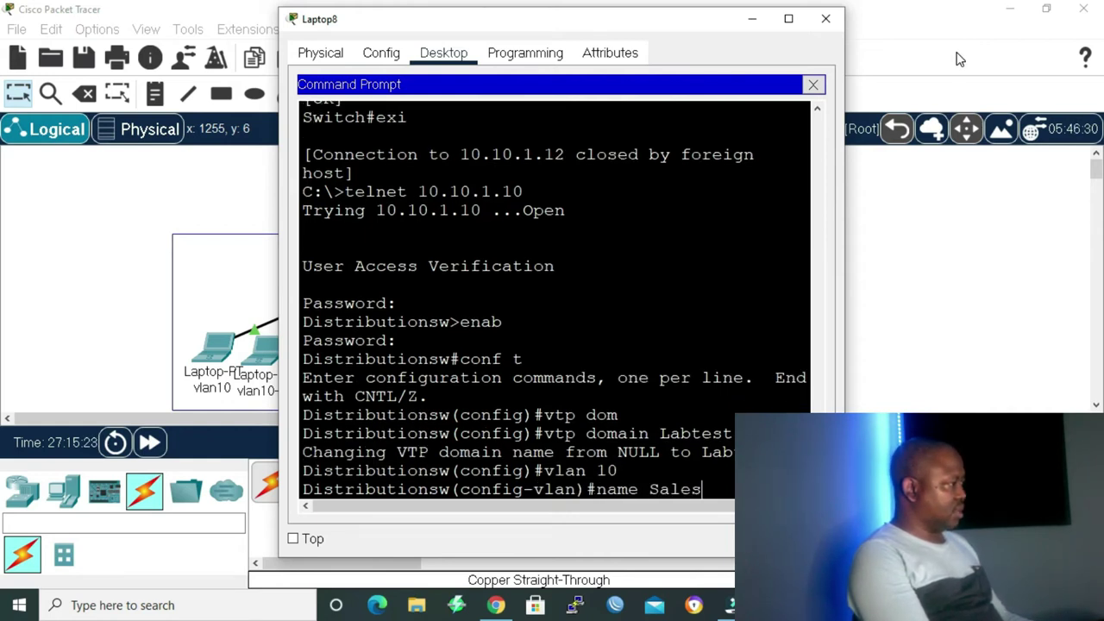
key(Return)
text(vlan 20)
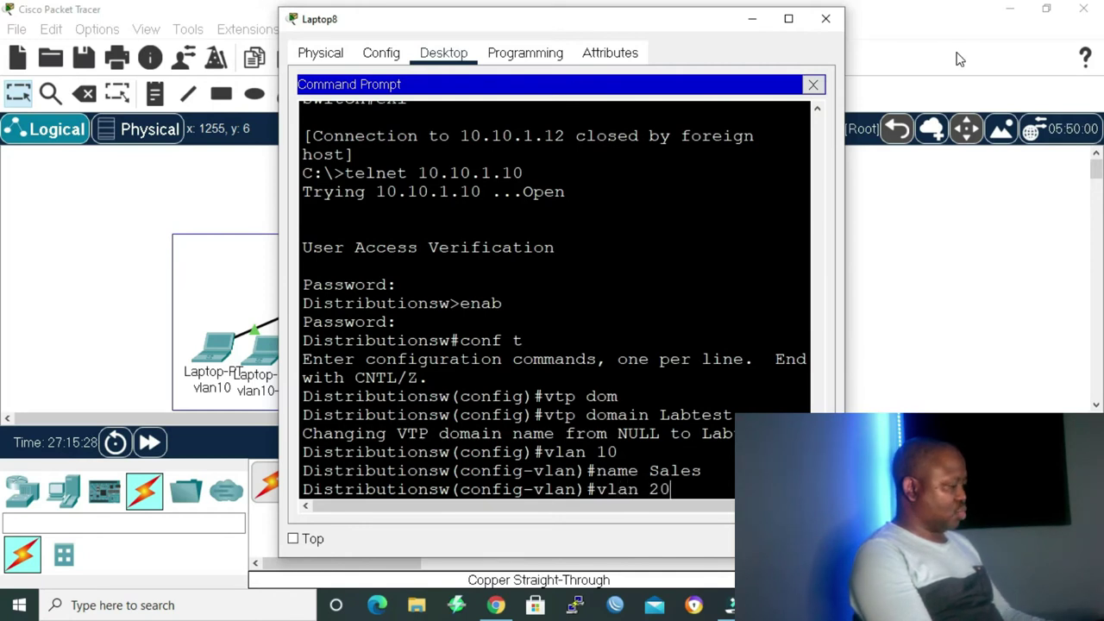
key(Return)
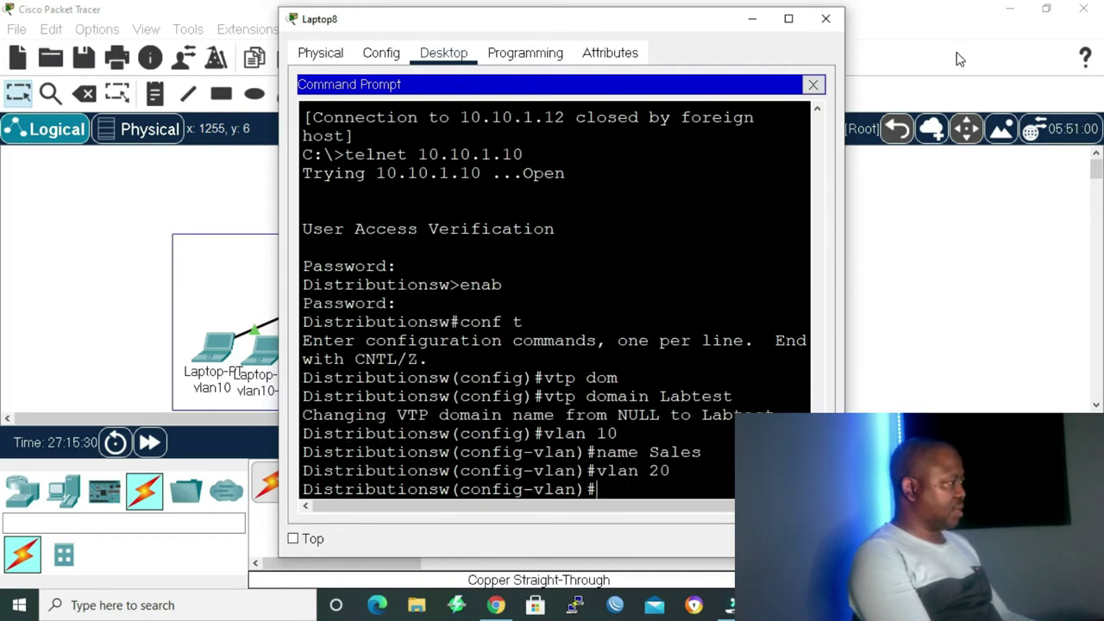
text(name)
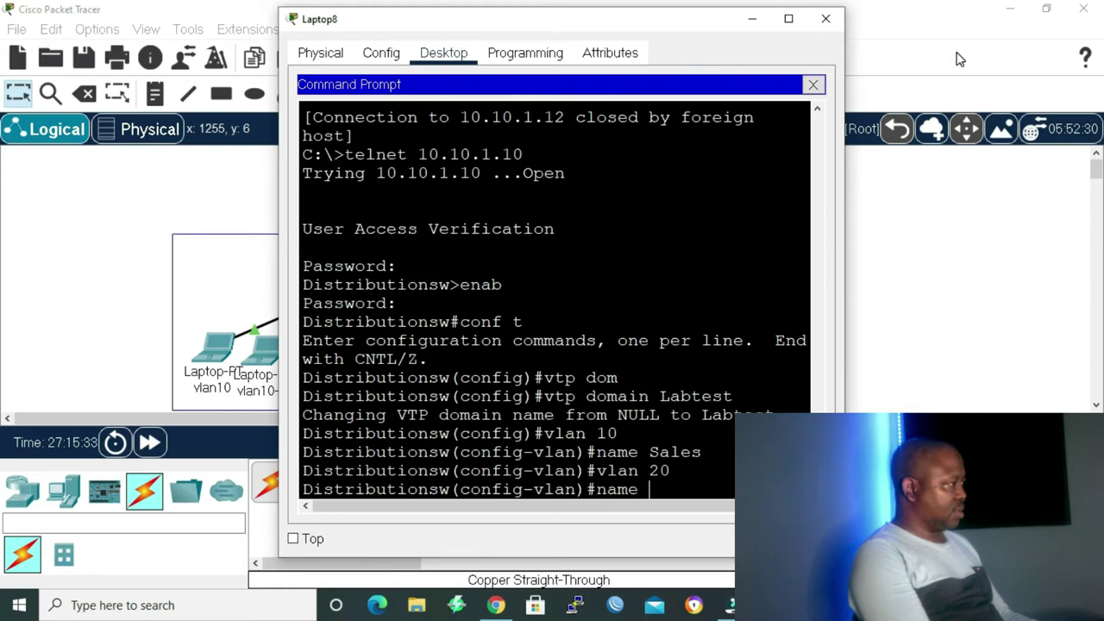
text( Marketing)
key(Return)
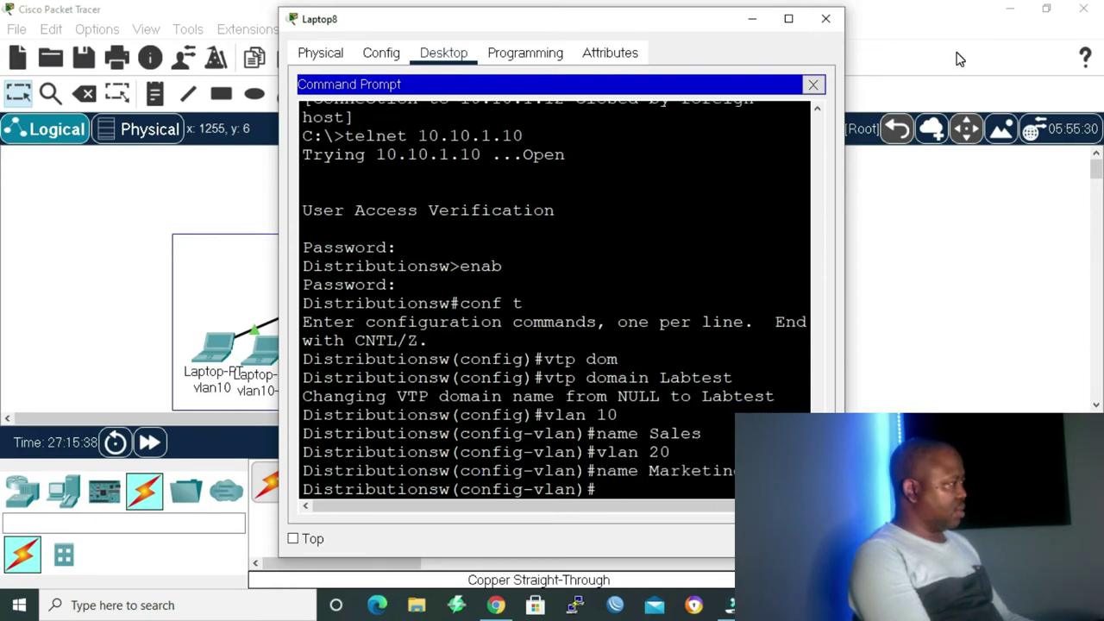
- Leave configuration mode and list the VLANs with show vlan brief
text(end)
key(Return)
text(sh)
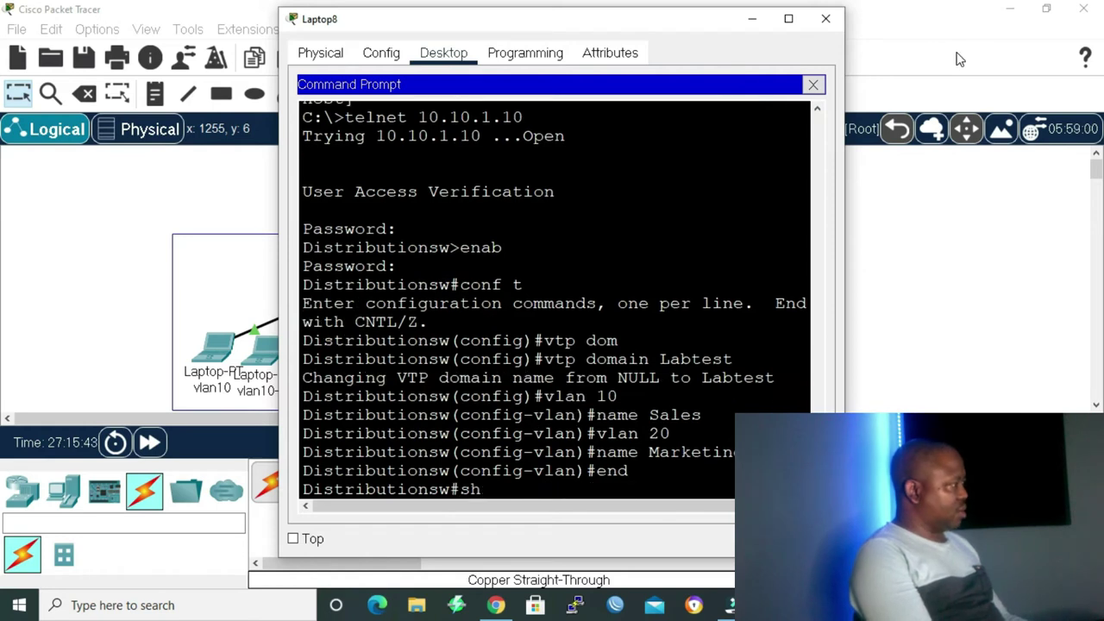
text(ow vlan br)
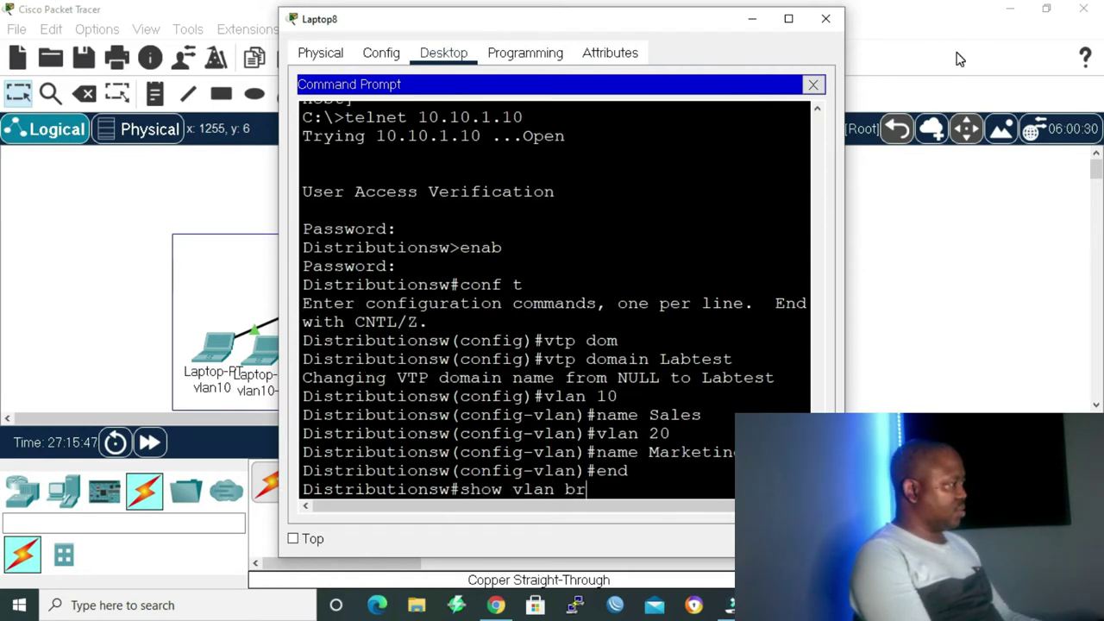
key(Return)
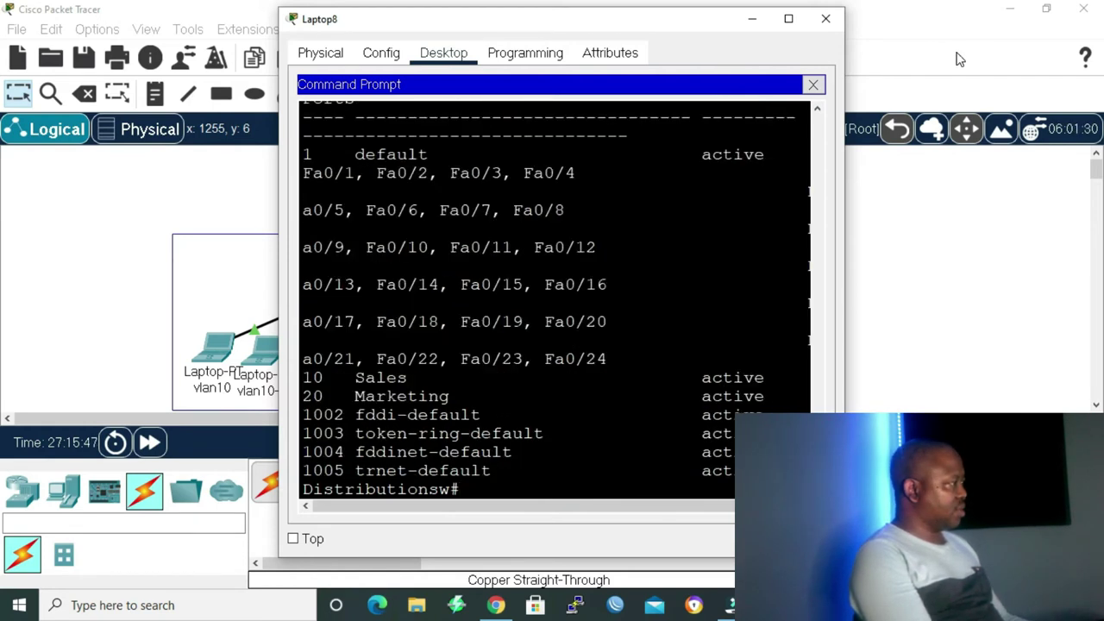
- Maximize the Laptop8 window, exit the distribution switch session and begin telnet 10.10.1.11
click(788, 19)
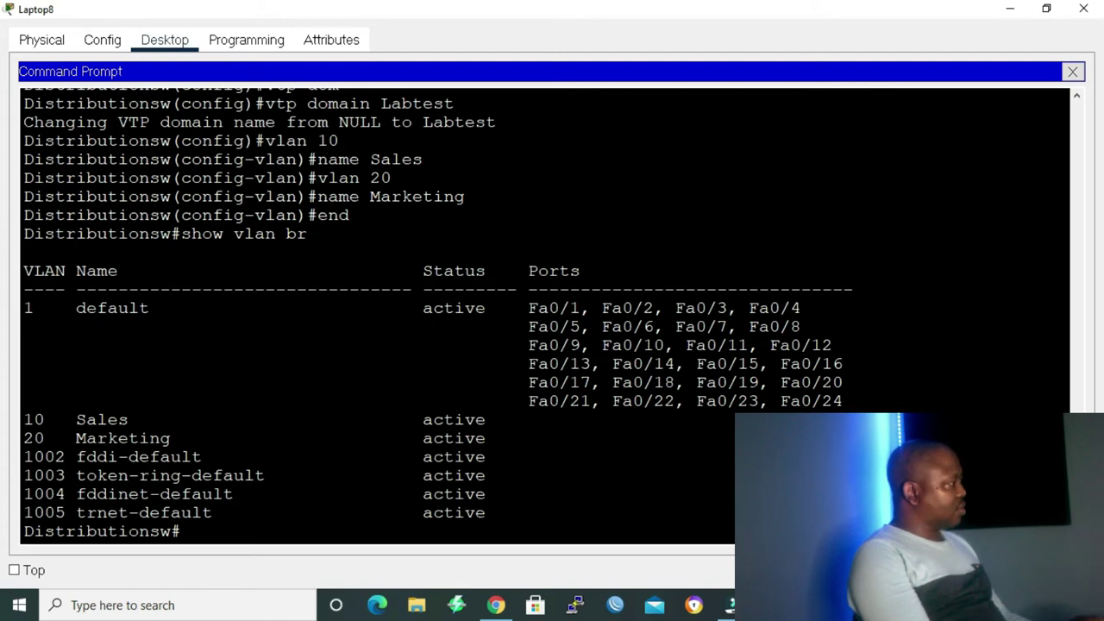
text(exi)
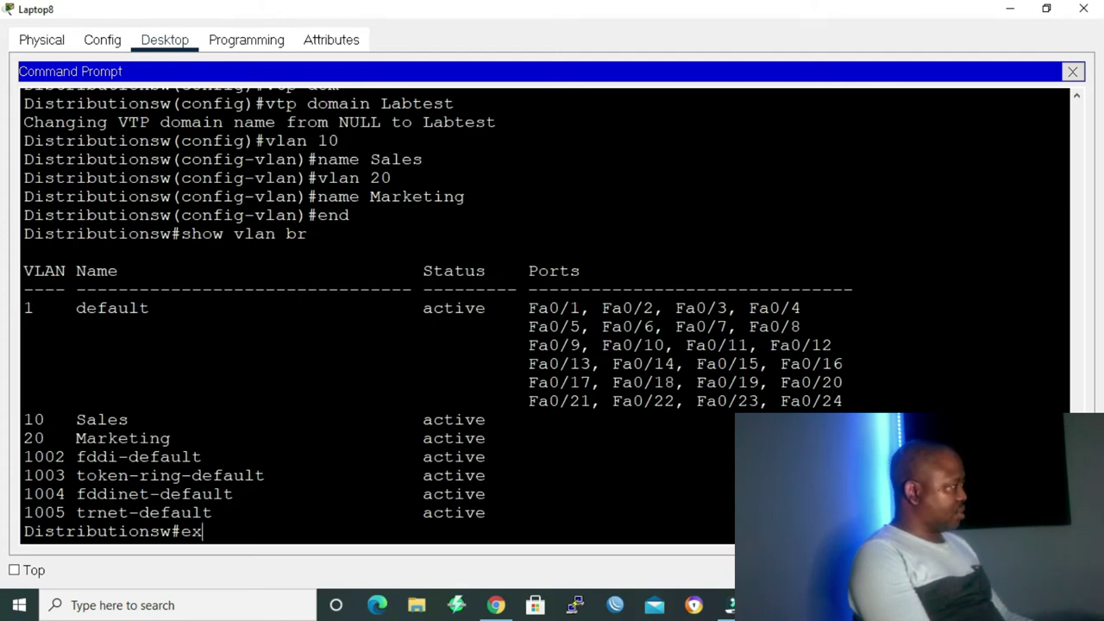
key(Return)
text(telnet 10)
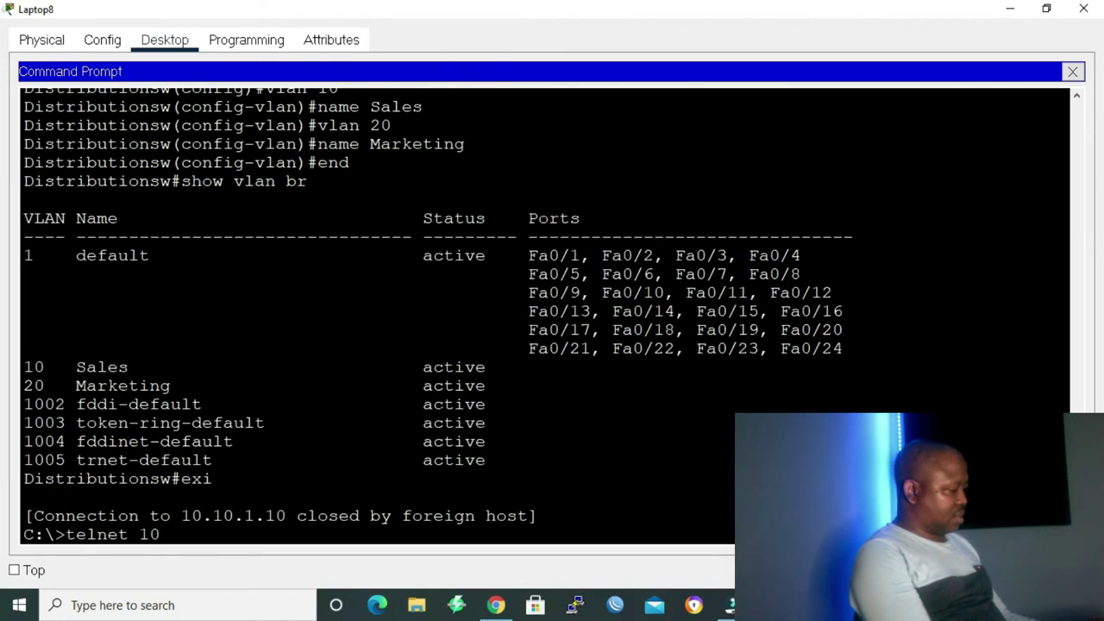
text(.10.1.11)
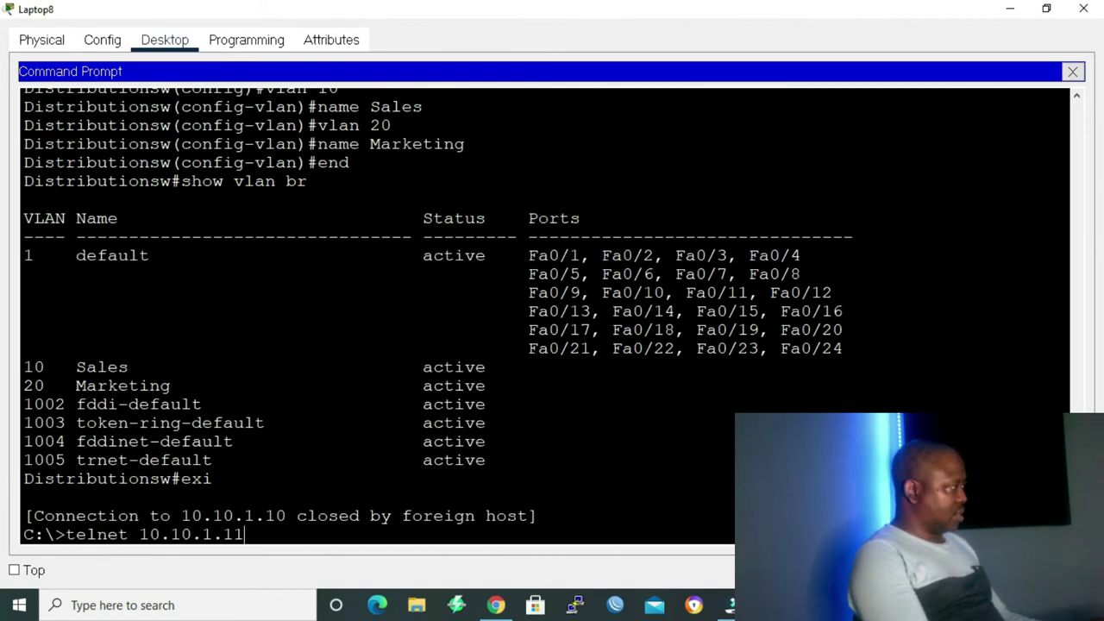
- Connect to 10.10.1.11, log in, and check show vlan brief and show vtp status
key(Return)
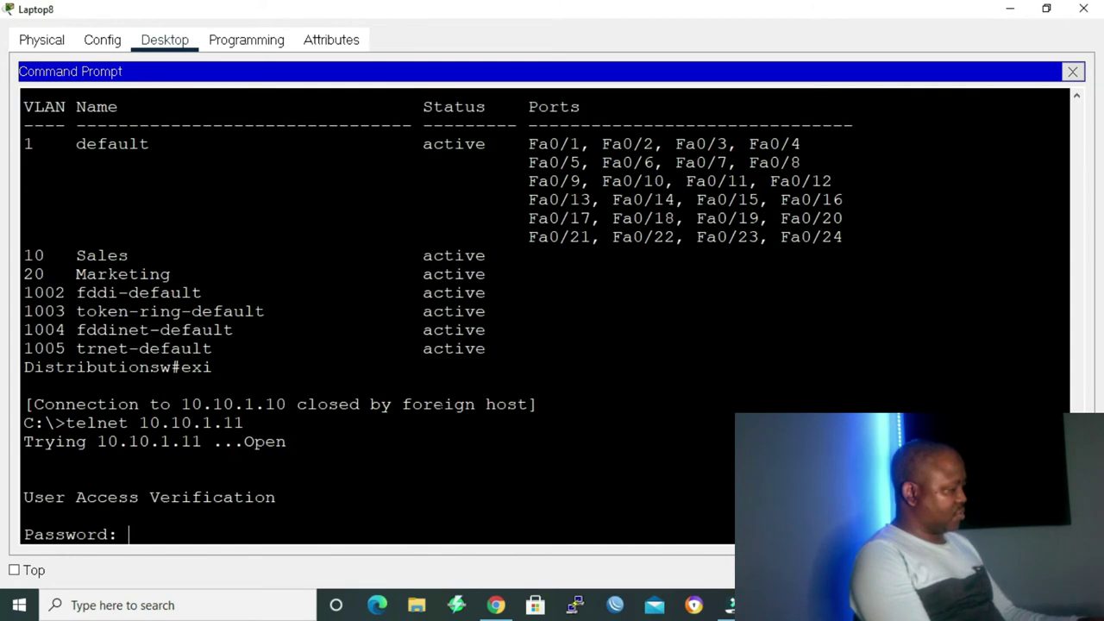
key(Return)
text(show vlan br)
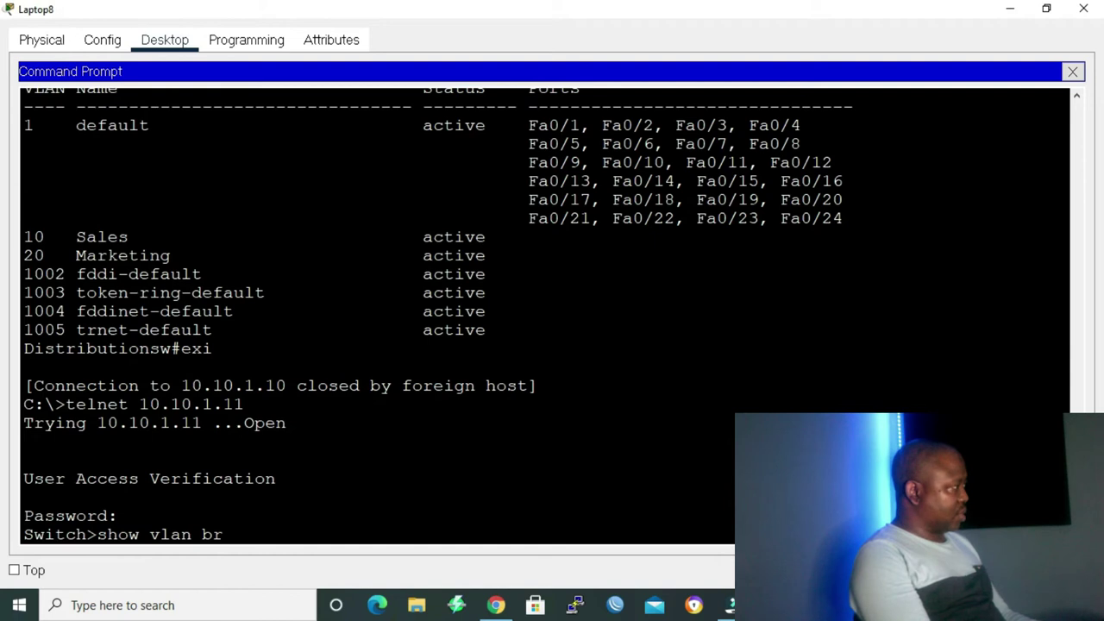
key(Return)
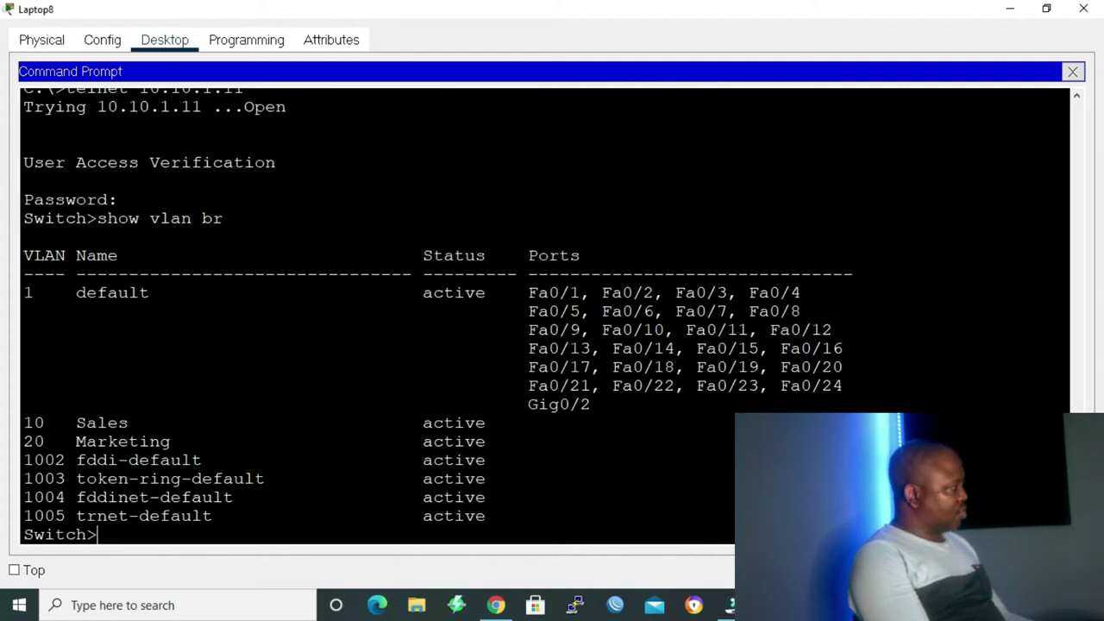
text(show vtp st)
key(Tab)
key(Return)
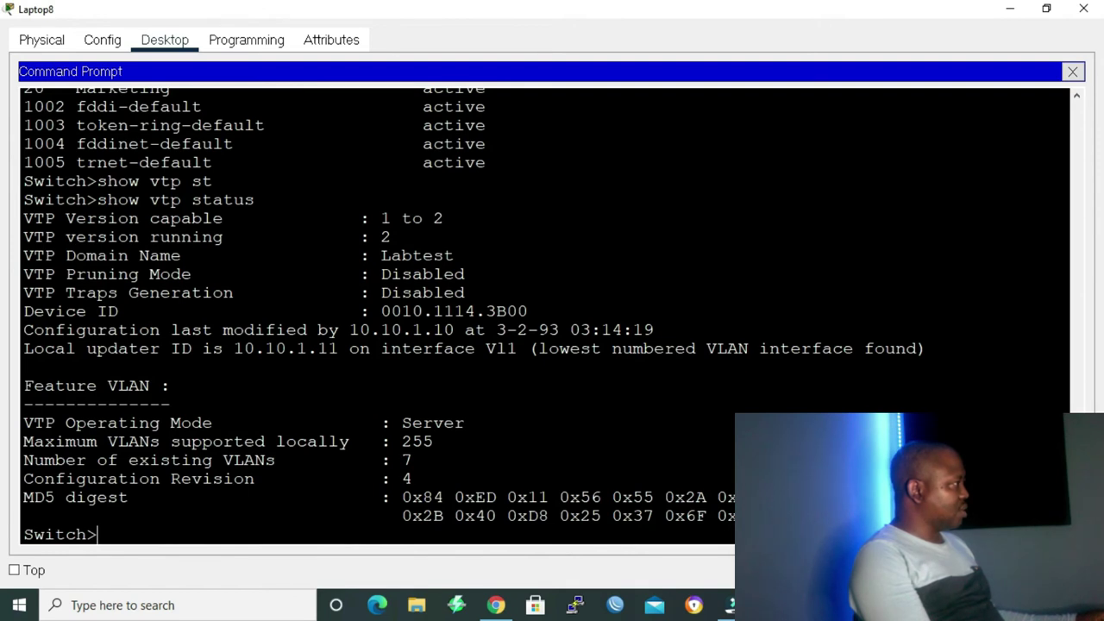
- Highlight the Labtest domain and Server mode in the VTP output, then request enable mode
drag(455, 256, 382, 255)
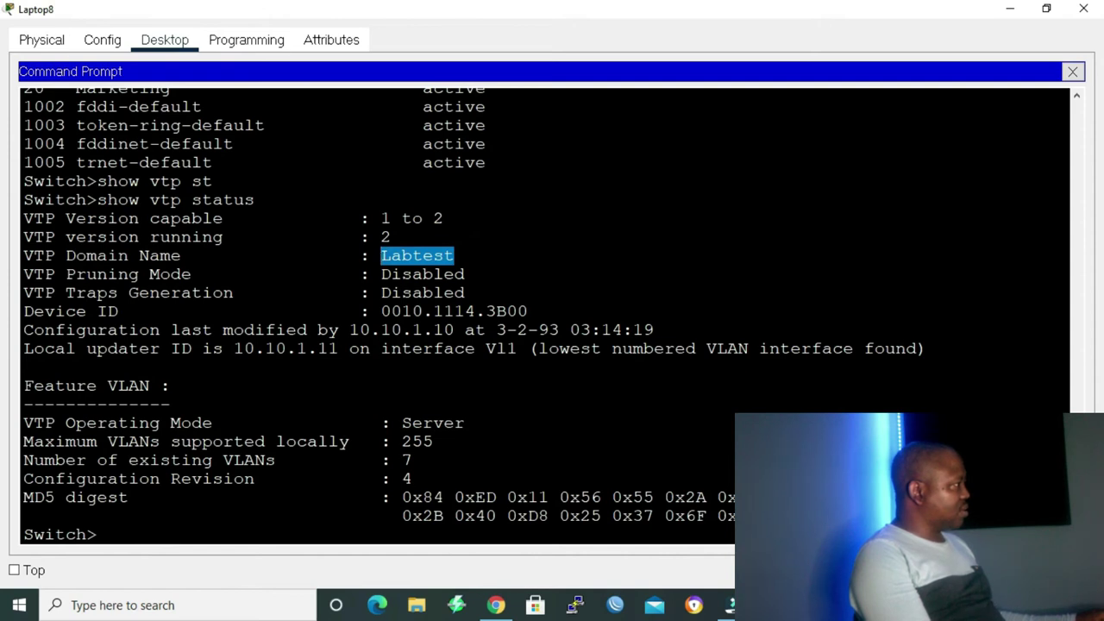
drag(468, 424, 24, 424)
click(524, 424)
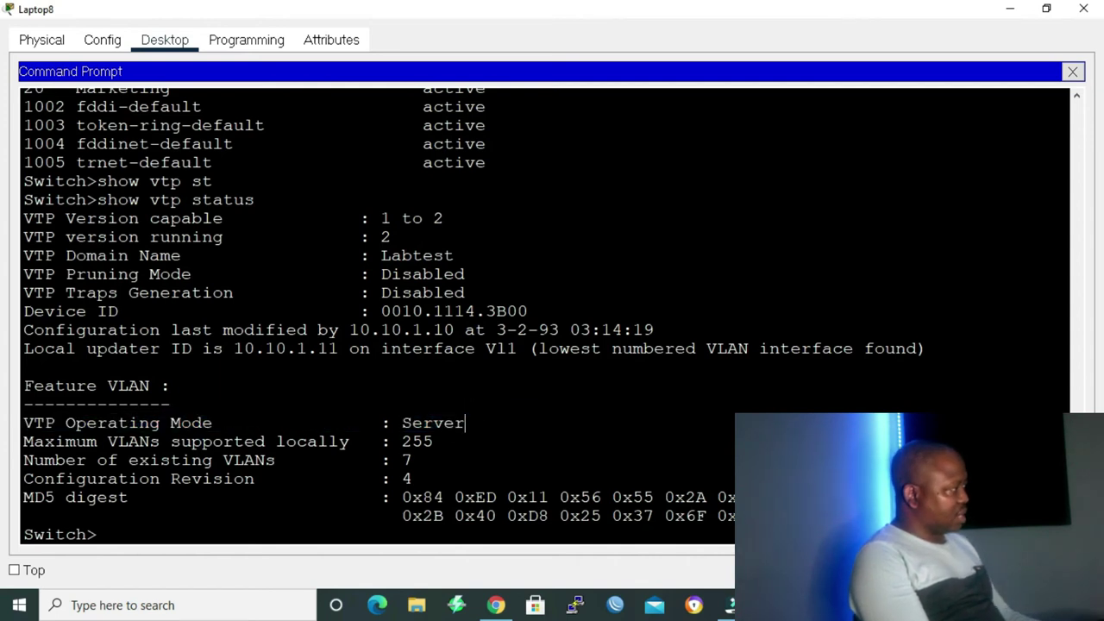
text(ble)
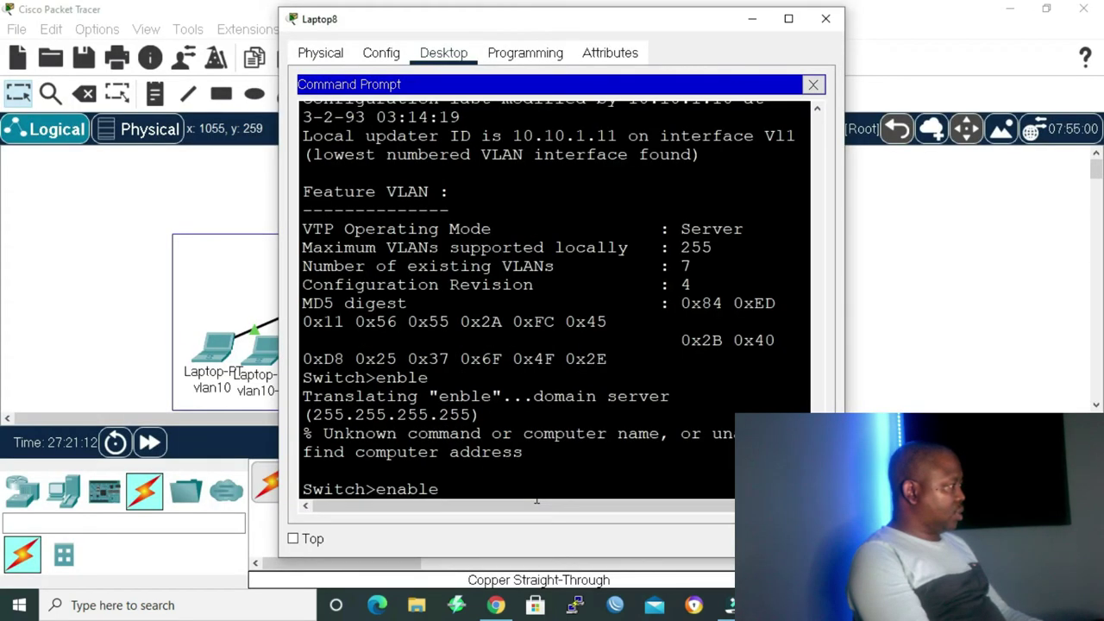
key(Return)
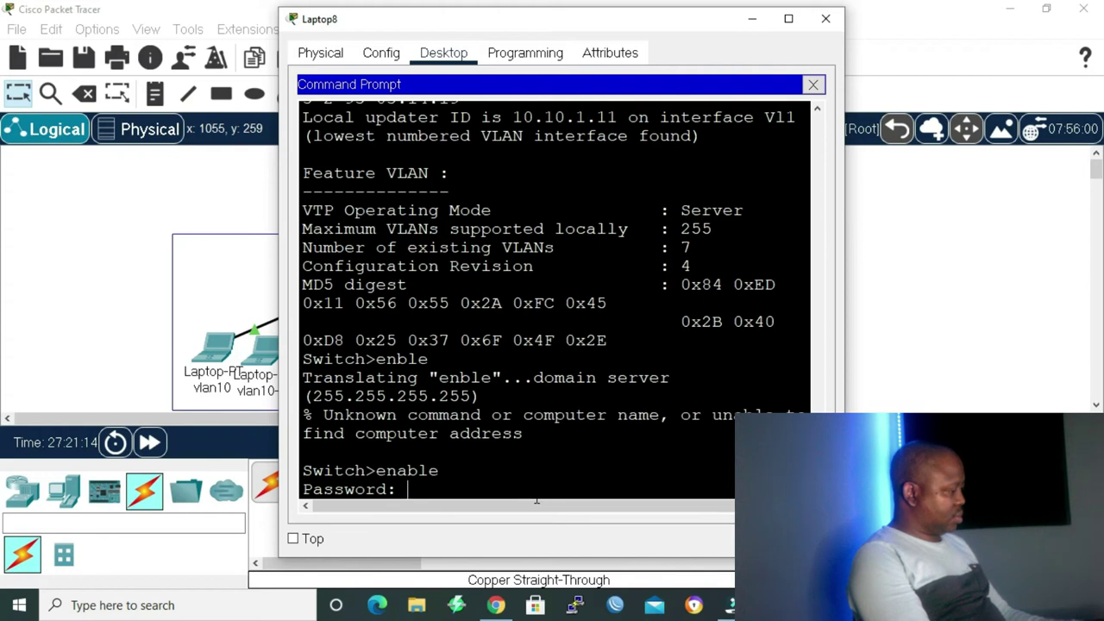
- Finish entering privileged mode and enter global configuration mode on the switch
key(Return)
text(conf t)
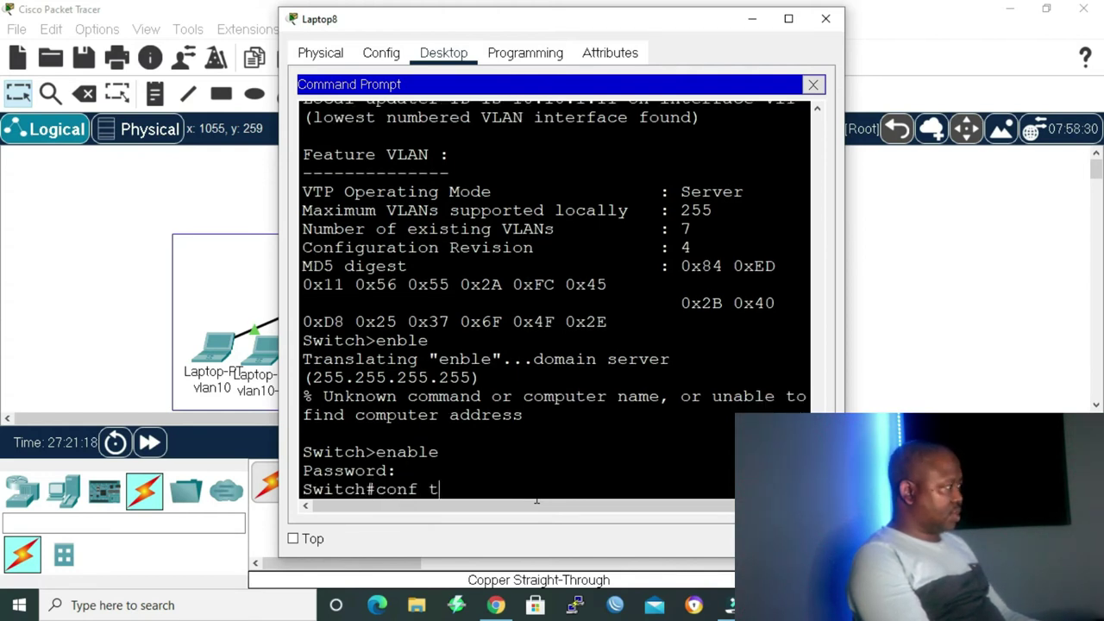
key(Return)
- Set VTP mode to client, then attempt vlan 30, which the switch refuses
text(vtp)
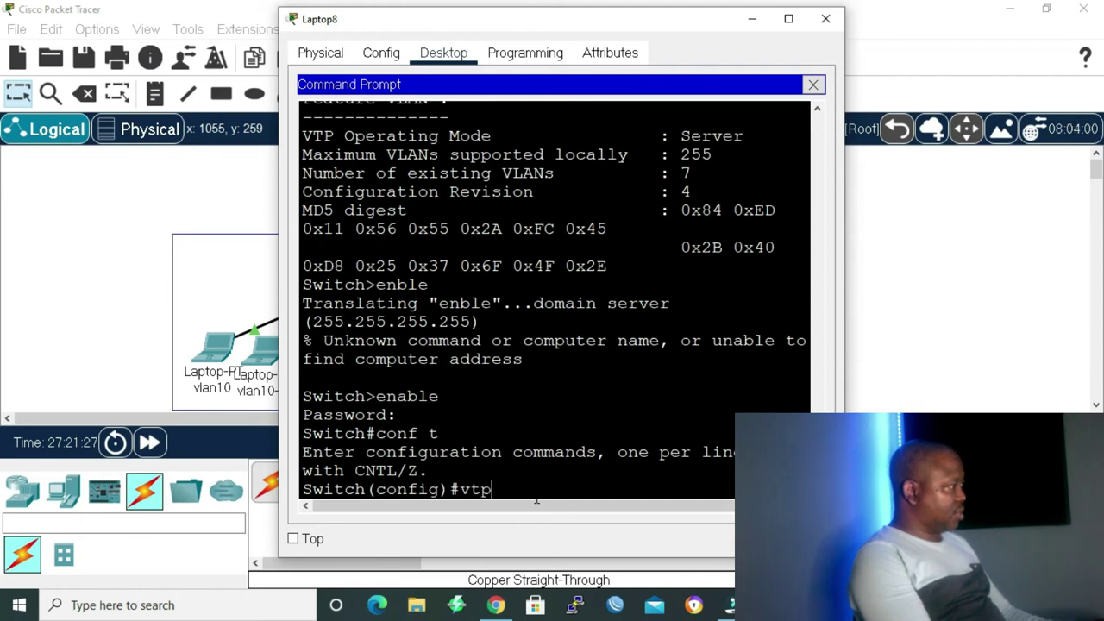
text( mod)
key(Tab)
text(cl)
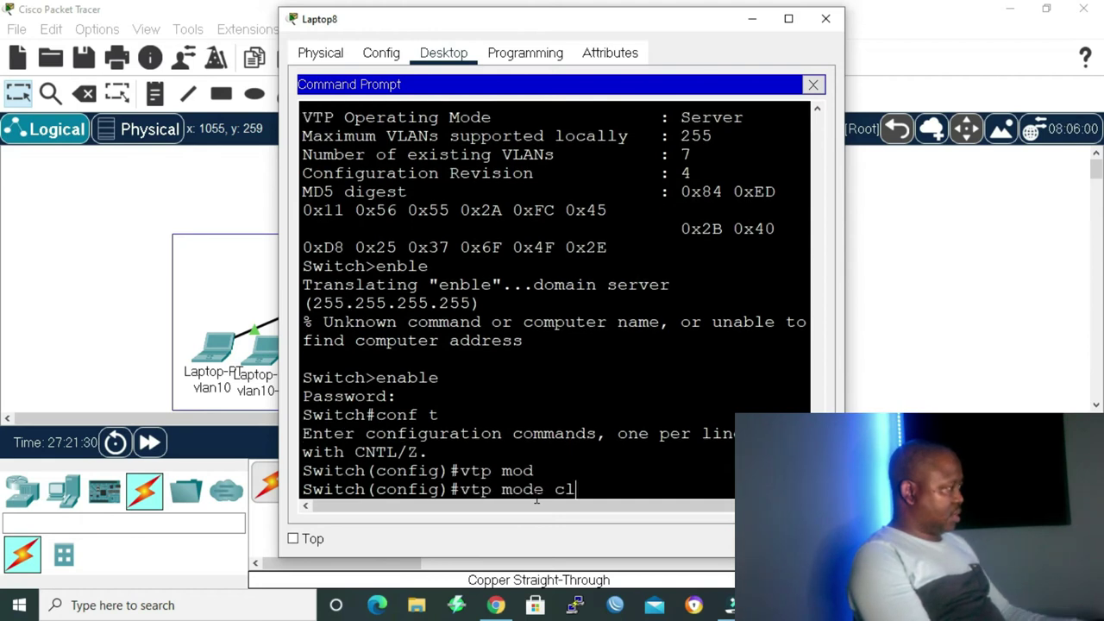
key(Tab)
key(Return)
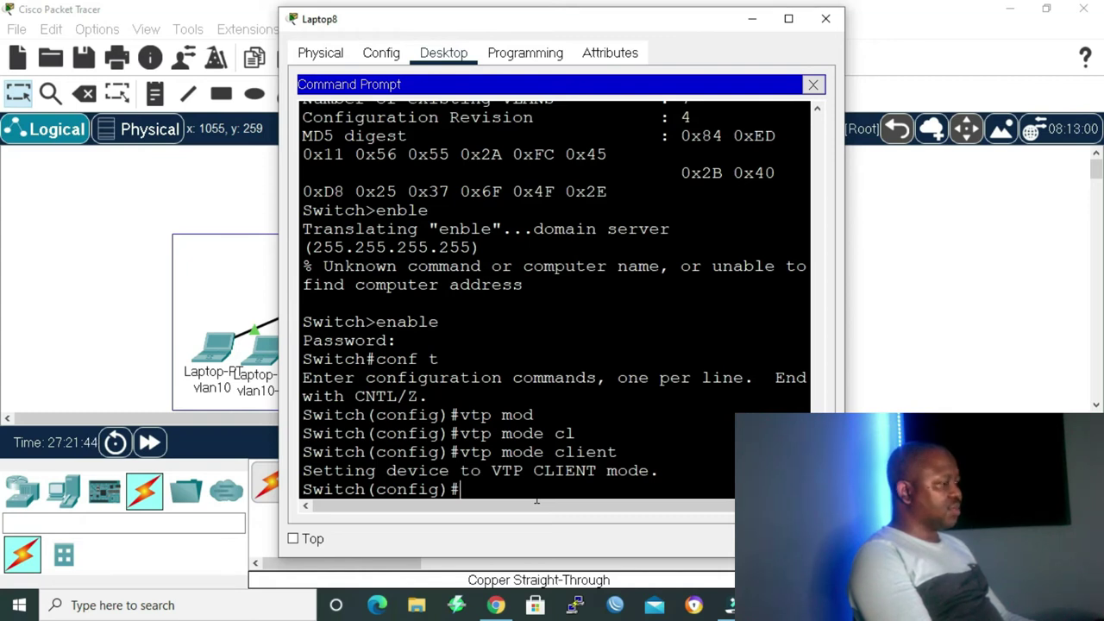
text(vlan)
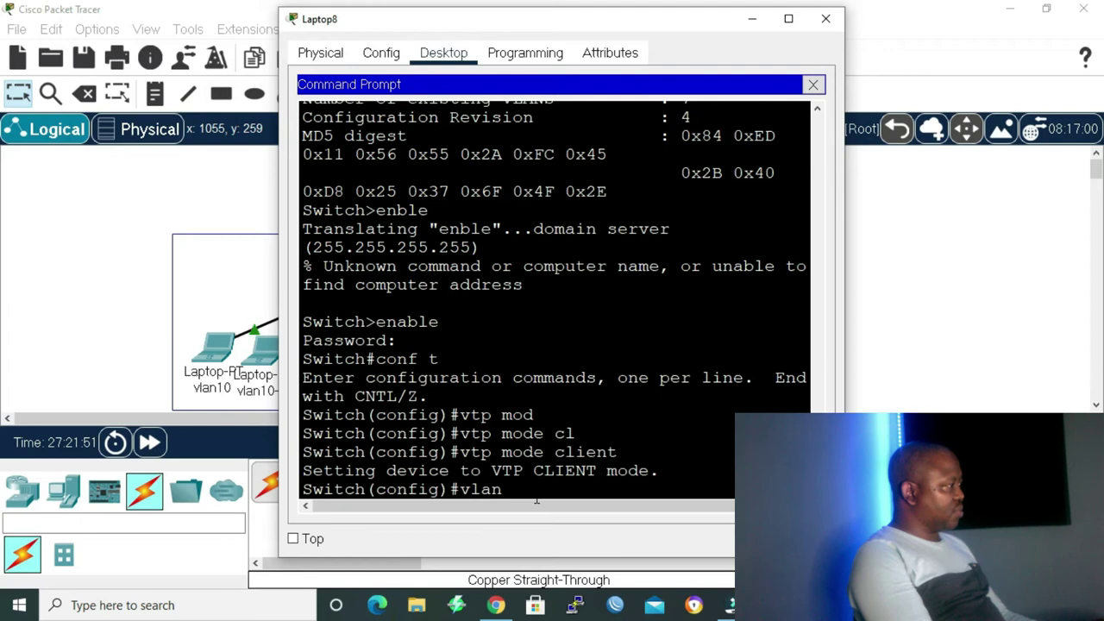
text( 30)
key(Return)
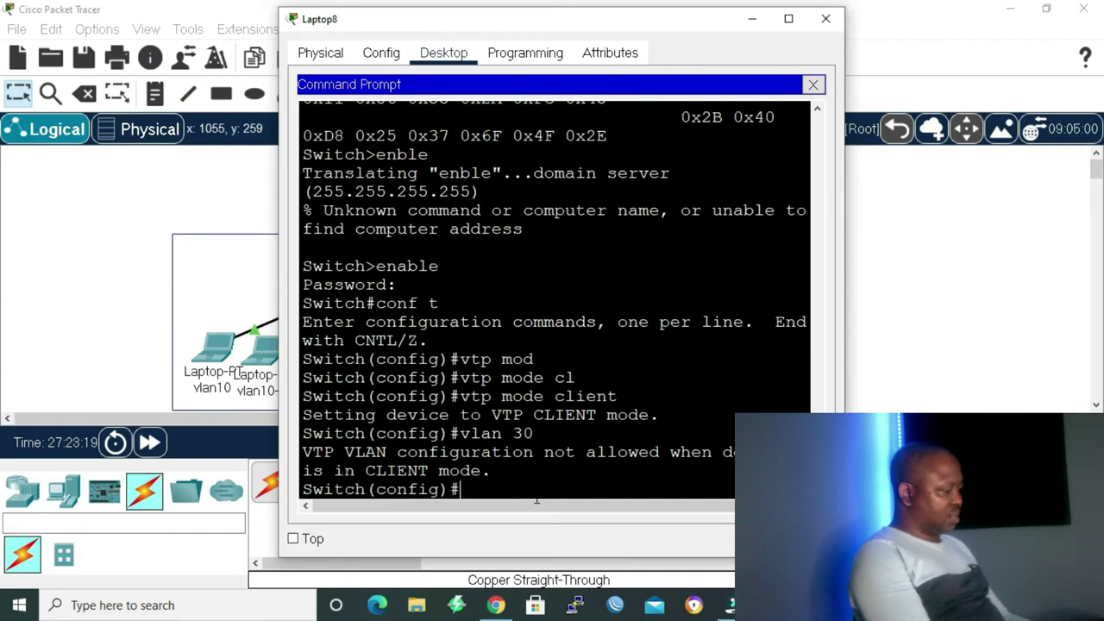
- Make the interface range Fa0/1–10 switchport access mode
text(int ra f)
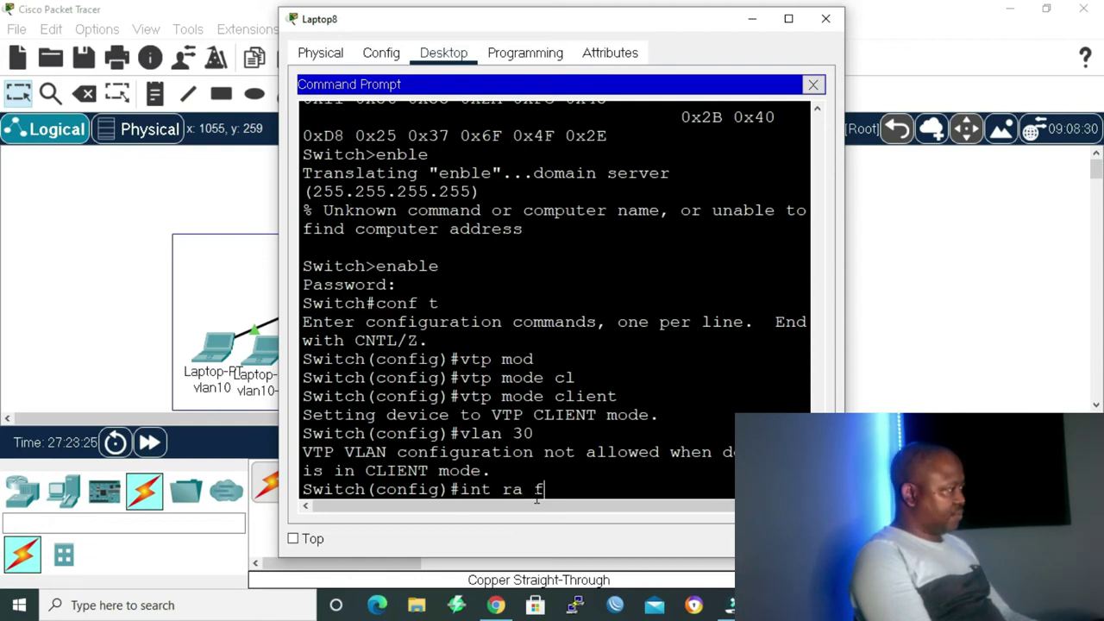
text(a0)
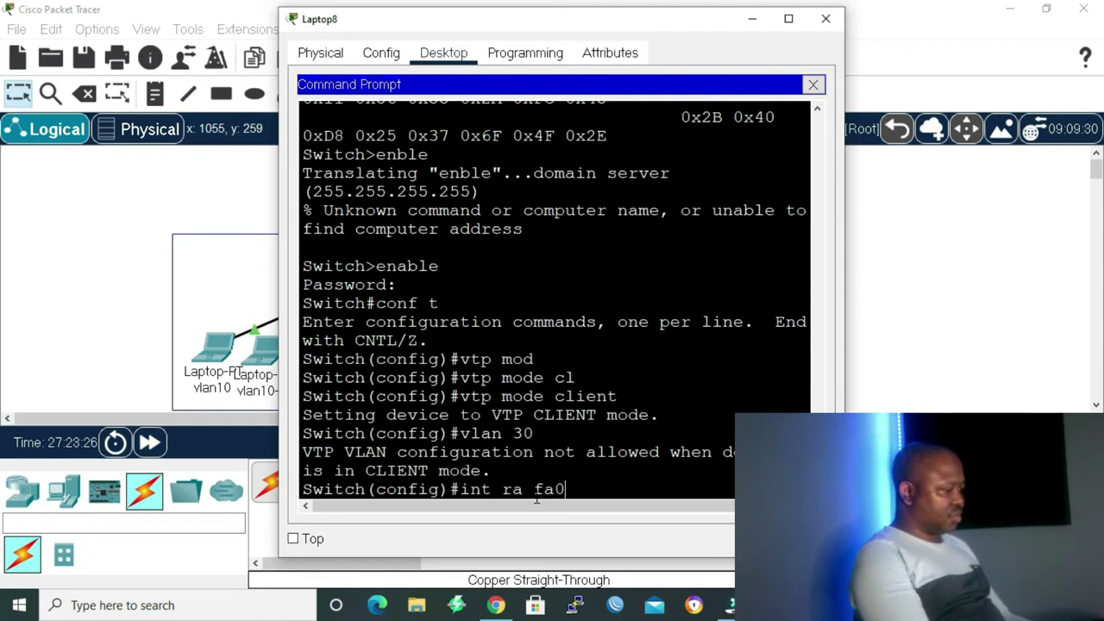
text(/1 - 10)
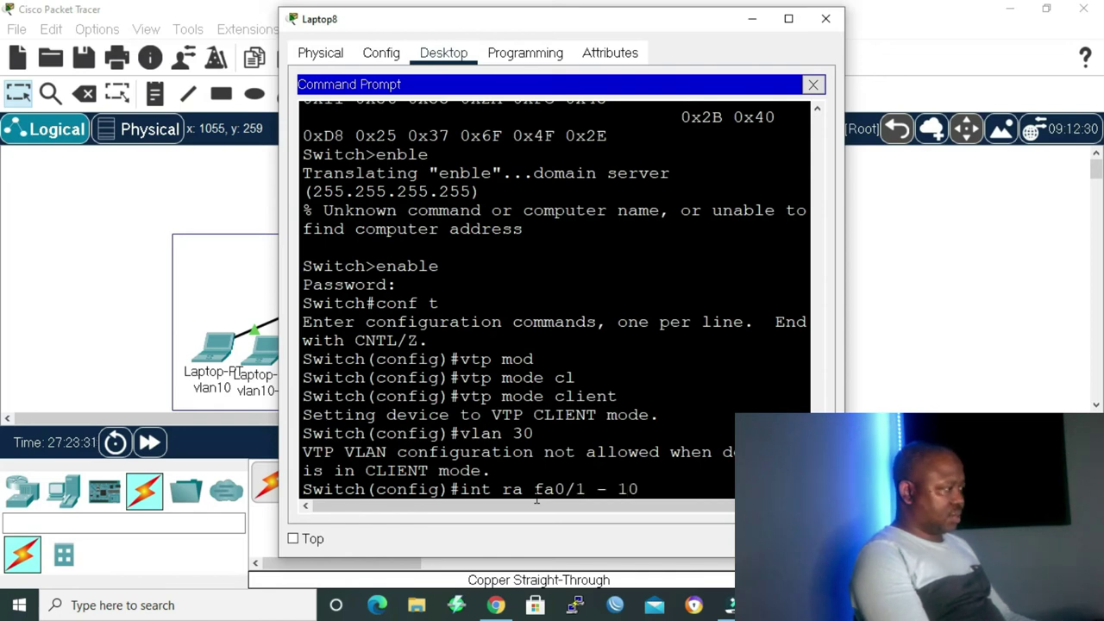
key(Return)
text(sw)
key(Tab)
text(mo)
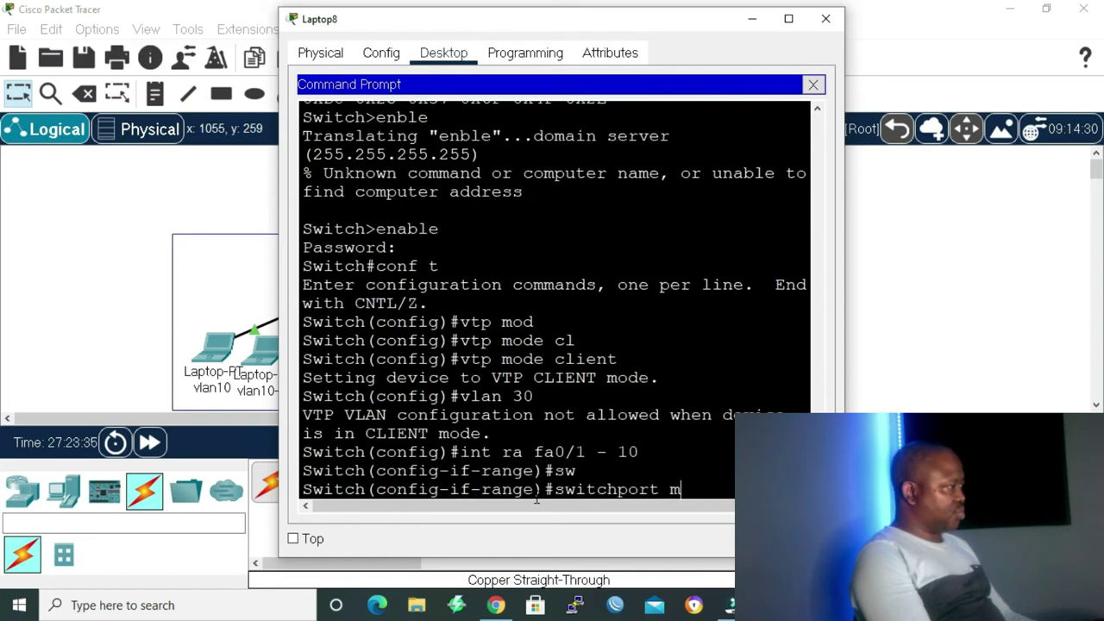
key(Tab)
text(a)
key(Tab)
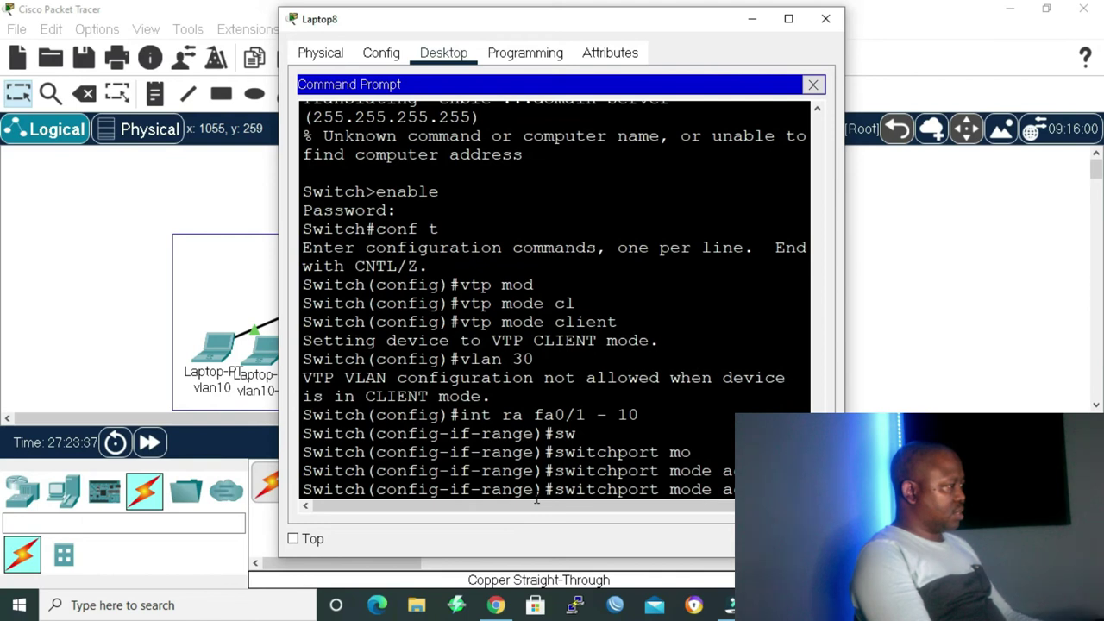
key(Return)
- Assign Fa0/1–10 to access VLAN 10 and exit the interface range
text(sw)
key(Tab)
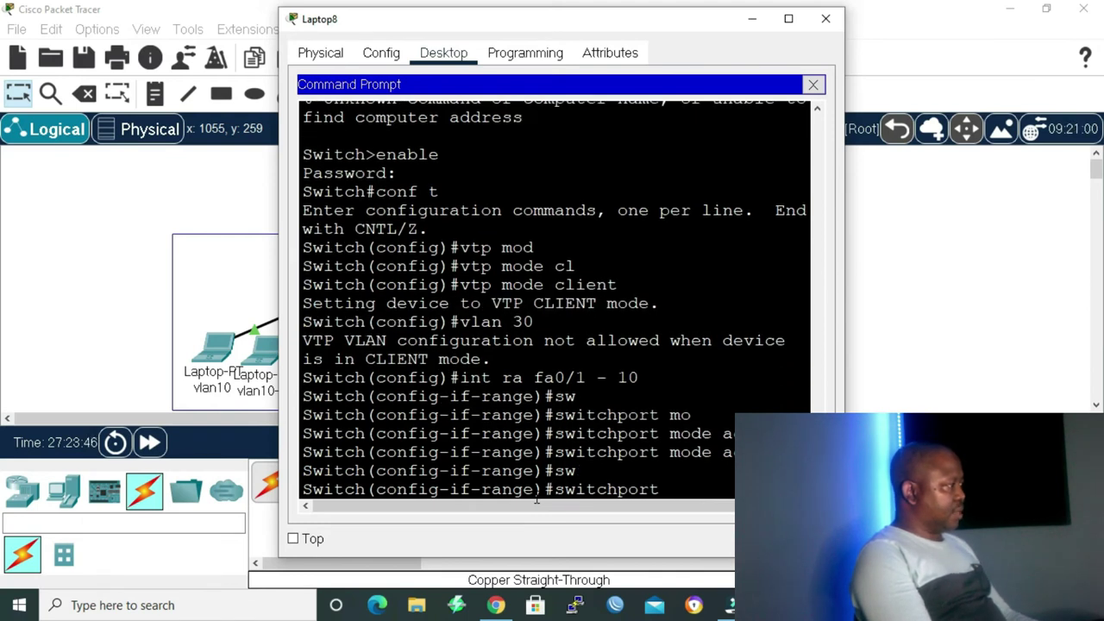
text(ac)
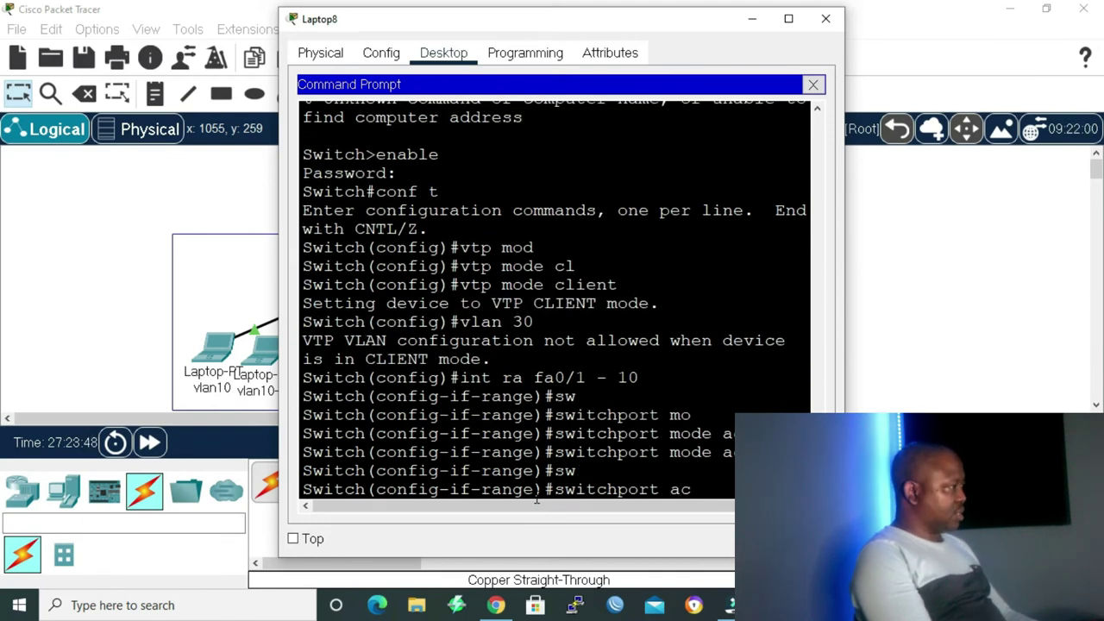
key(Tab)
key(Tab)
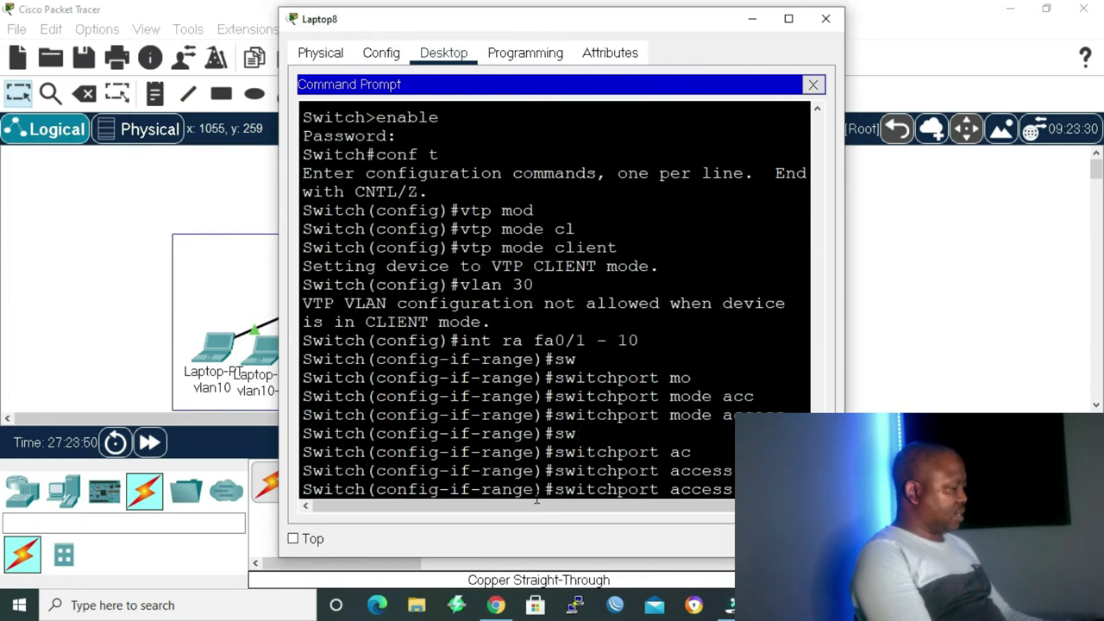
text(vlan 10)
key(Return)
text(ex)
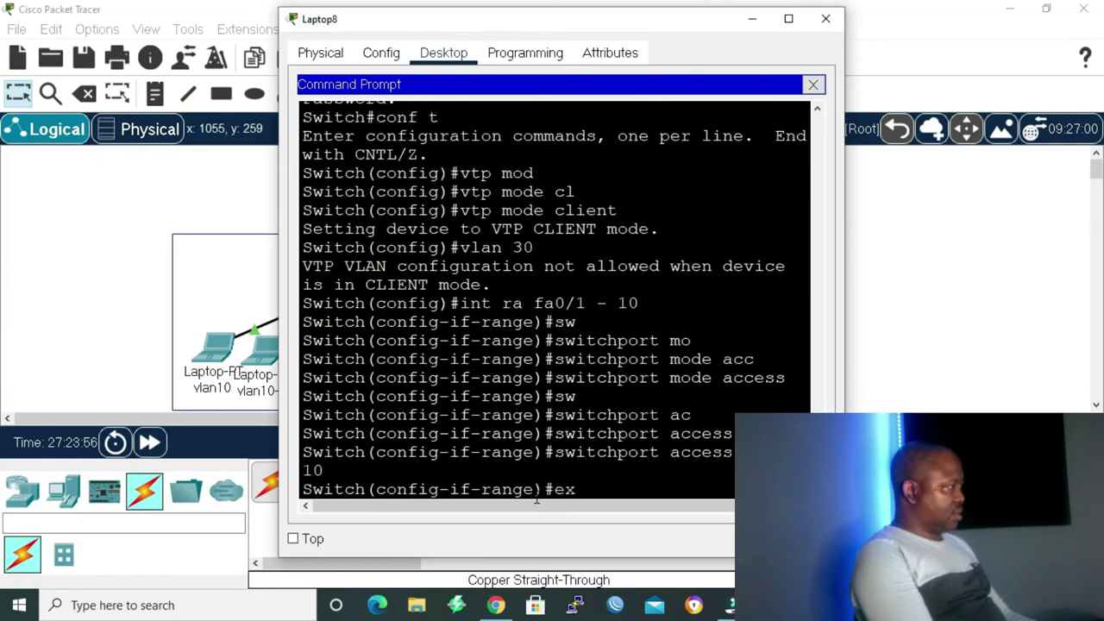
text(i)
key(Return)
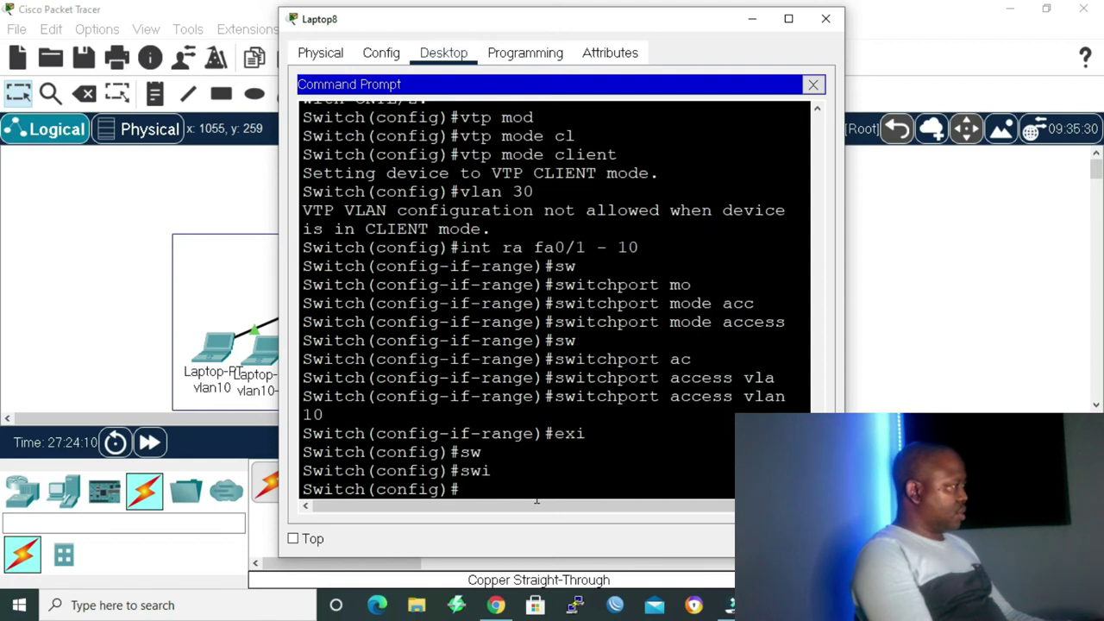
- Make the interface range Fa0/11–24 switchport access mode
text(int ra fa0)
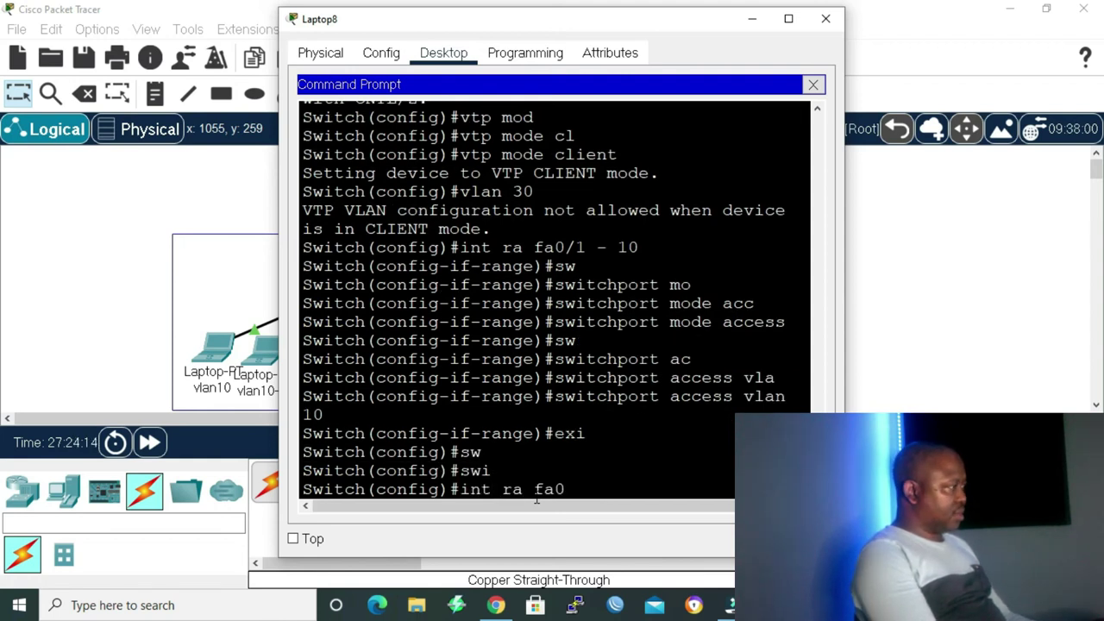
text(/11)
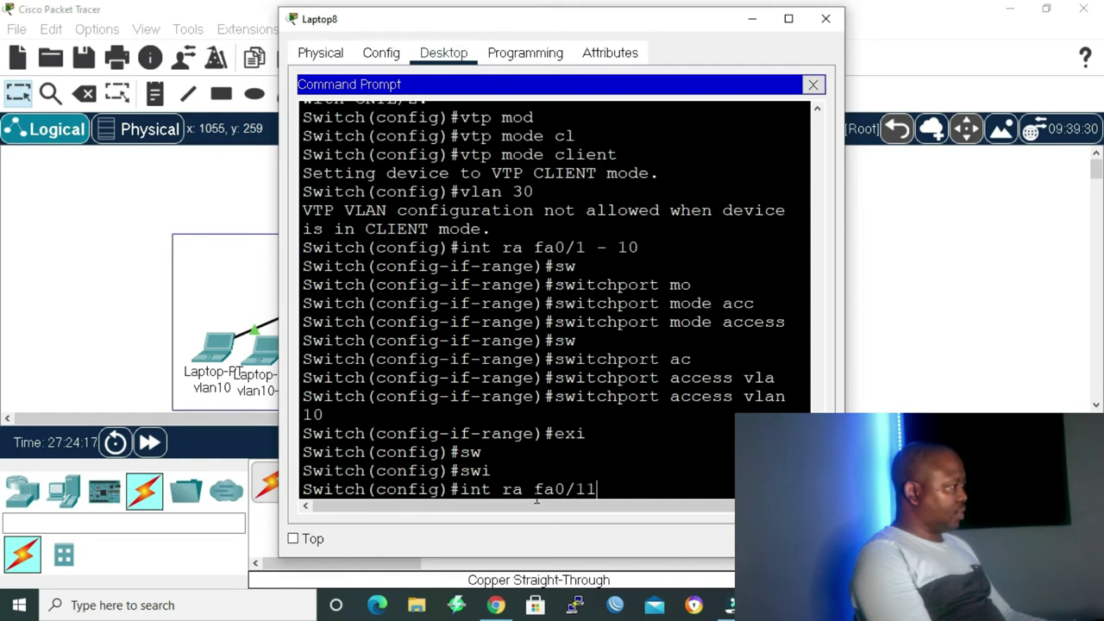
text( - 24)
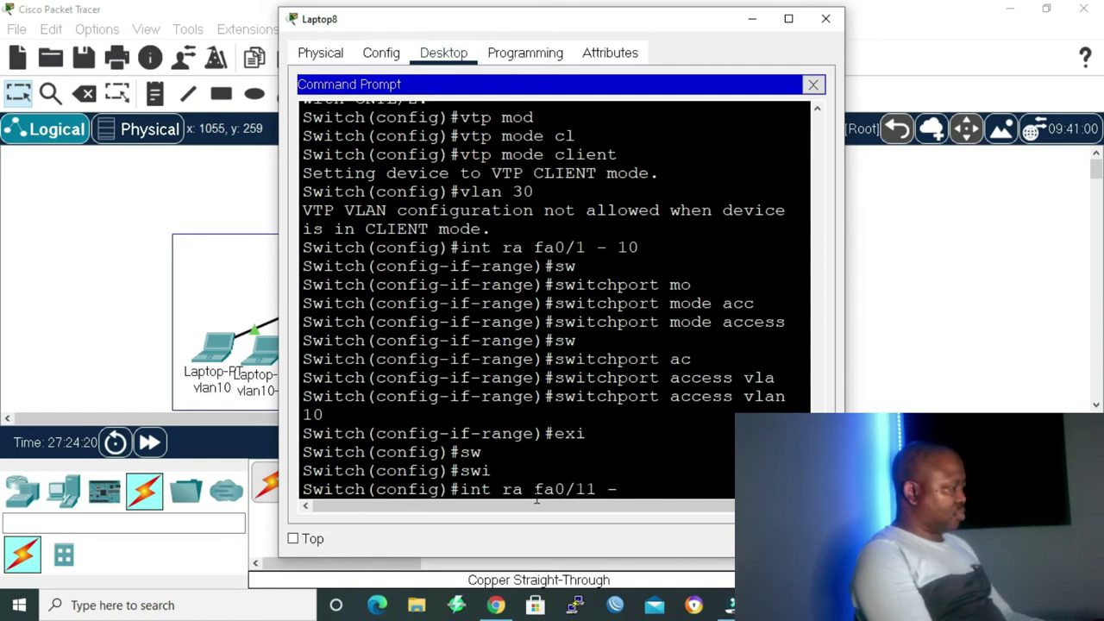
key(Return)
text(sw)
key(Tab)
text(mo)
key(Tab)
text(acc)
key(Tab)
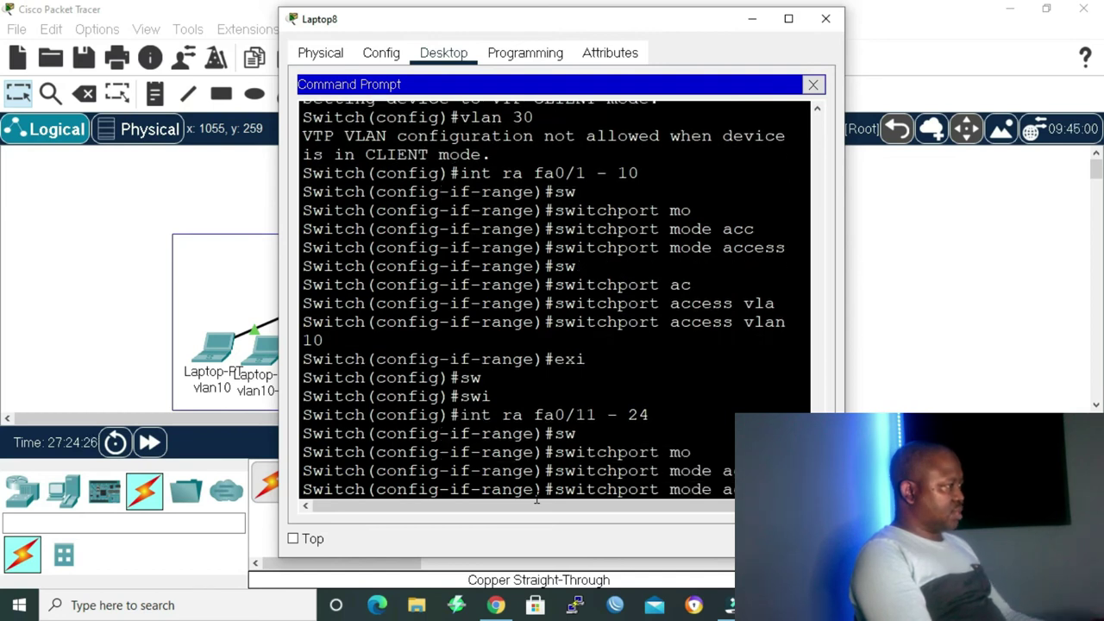
key(Return)
- Assign Fa0/11–24 to access VLAN 20, end, and enter show vlan brief
text(sw)
key(Tab)
text(acc)
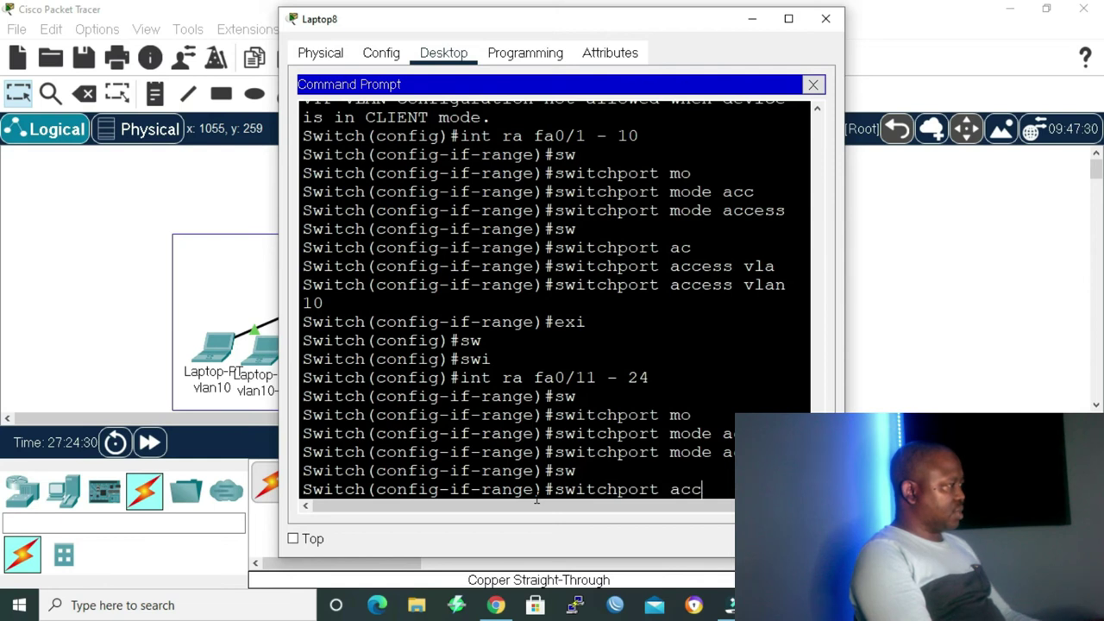
key(Tab)
text(vlan 20)
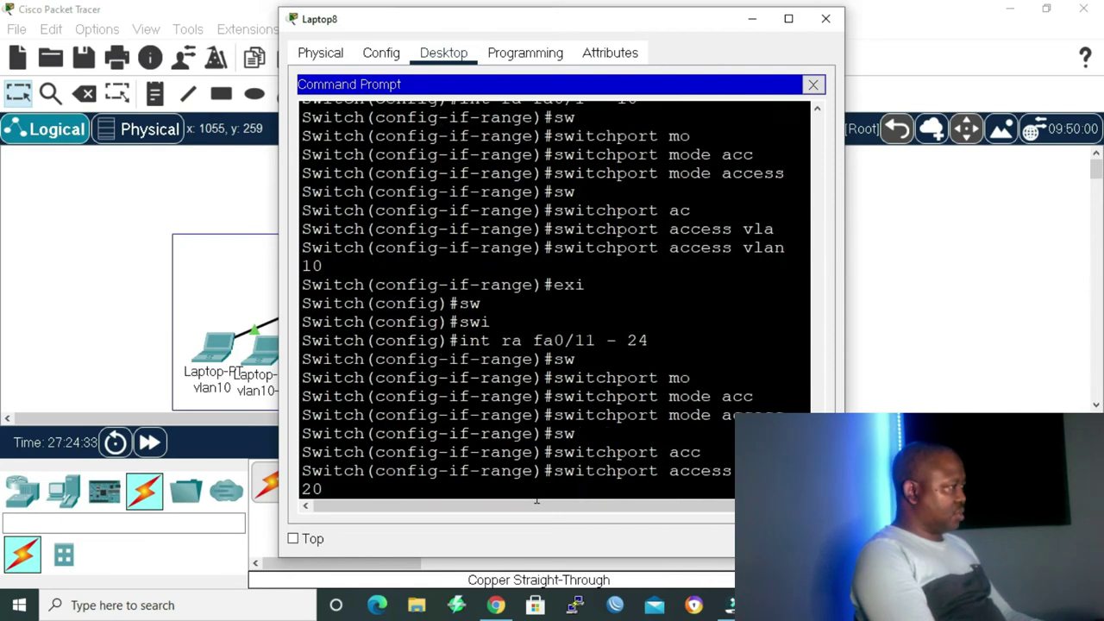
key(Return)
text(end)
key(Return)
text(show)
text( vlan br)
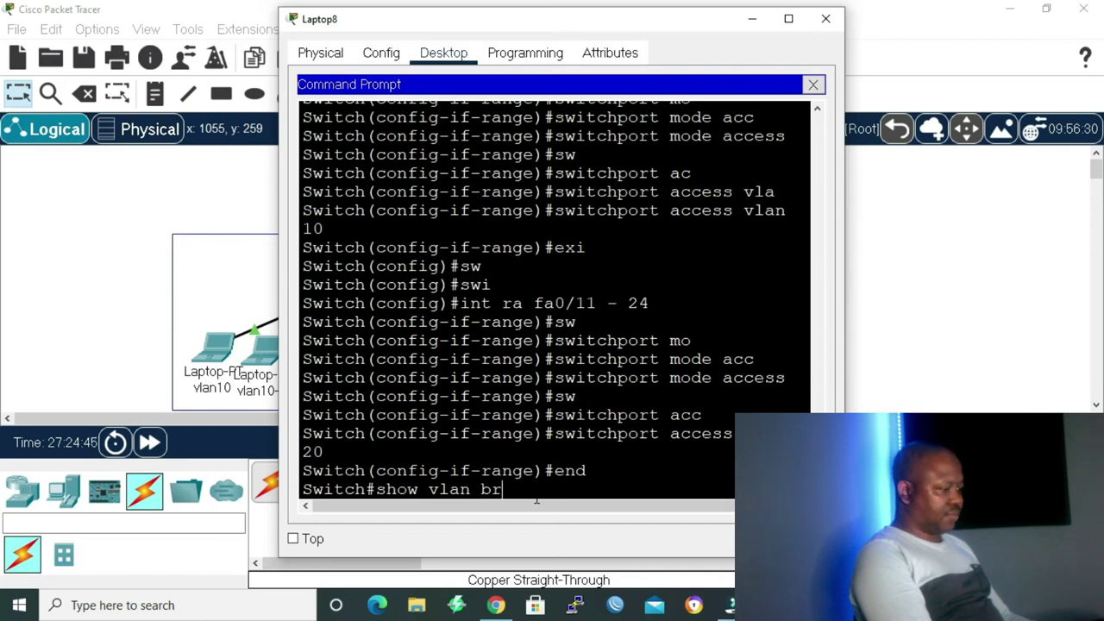
- Display the VLAN brief table, maximize Laptop8, and save the configuration with wr
key(Return)
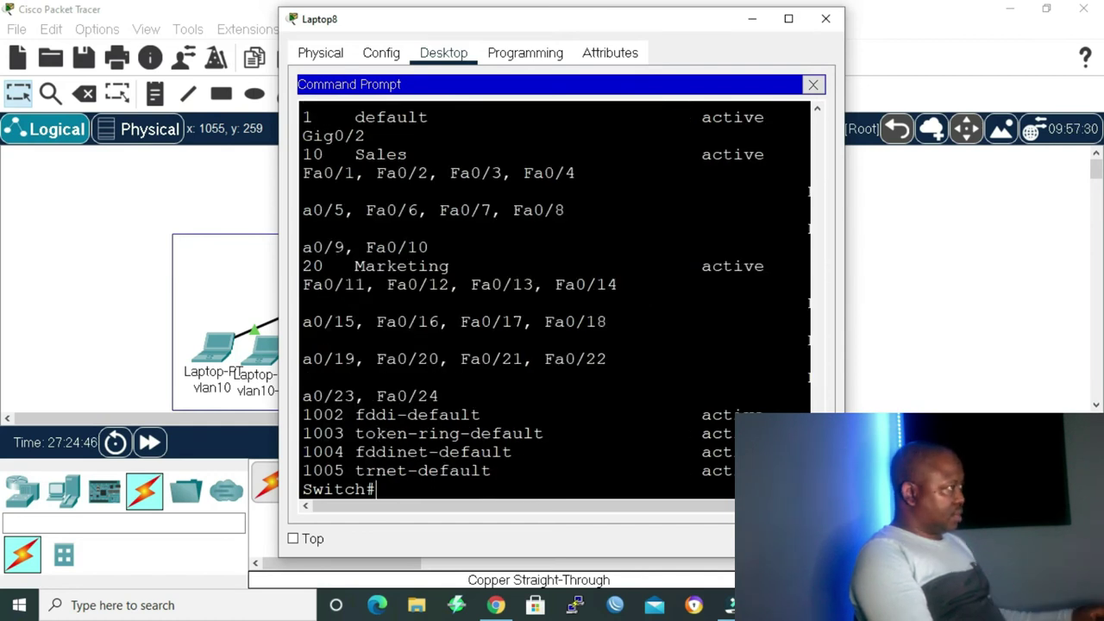
click(789, 19)
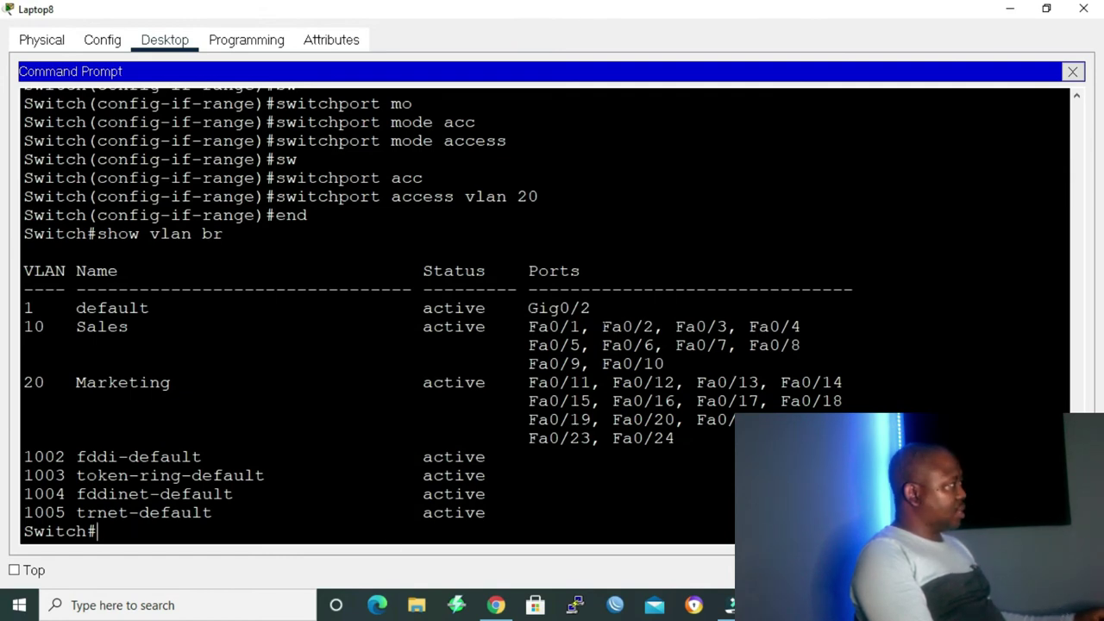
text(wr)
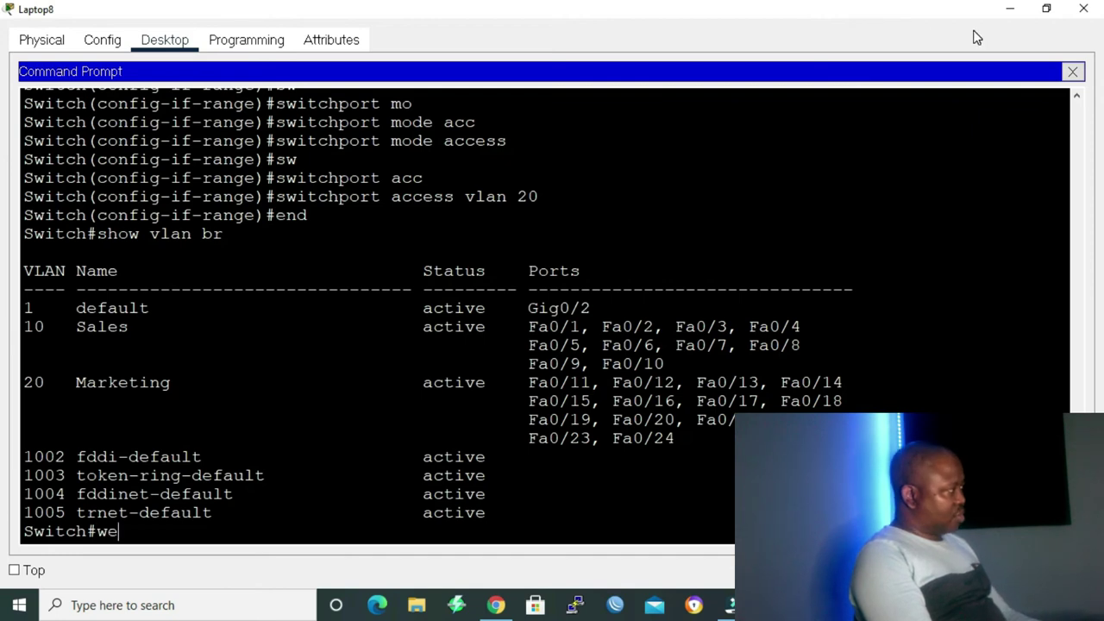
key(Return)
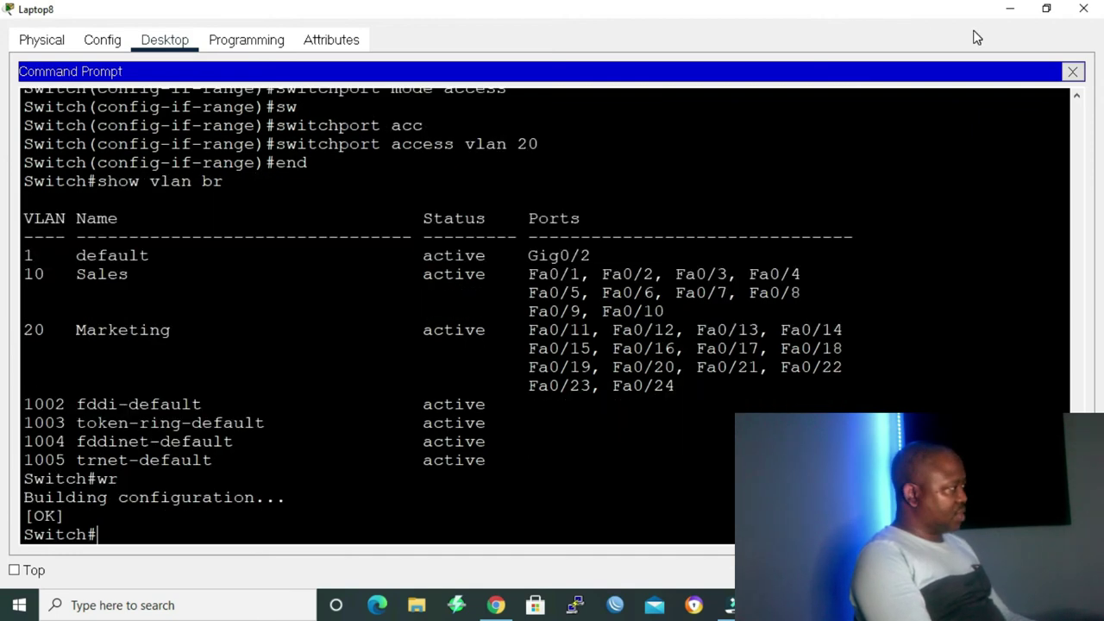
- Leave the first switch, telnet to 10.10.1.12, log in, and enter configuration mode
text(exi)
key(Return)
text(telnet 10)
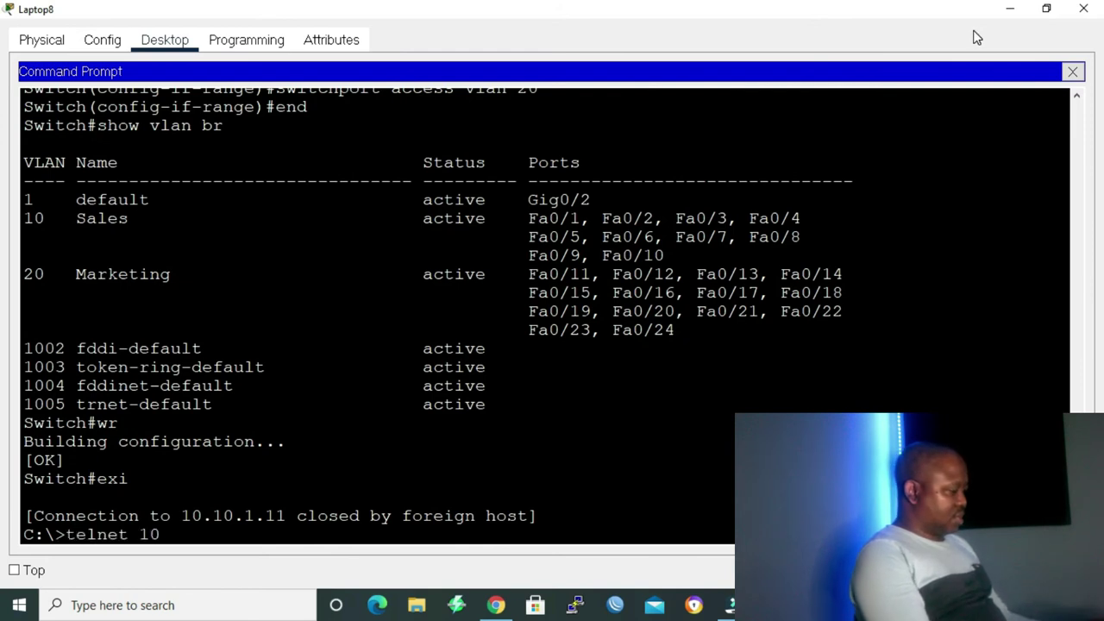
text(.10.)
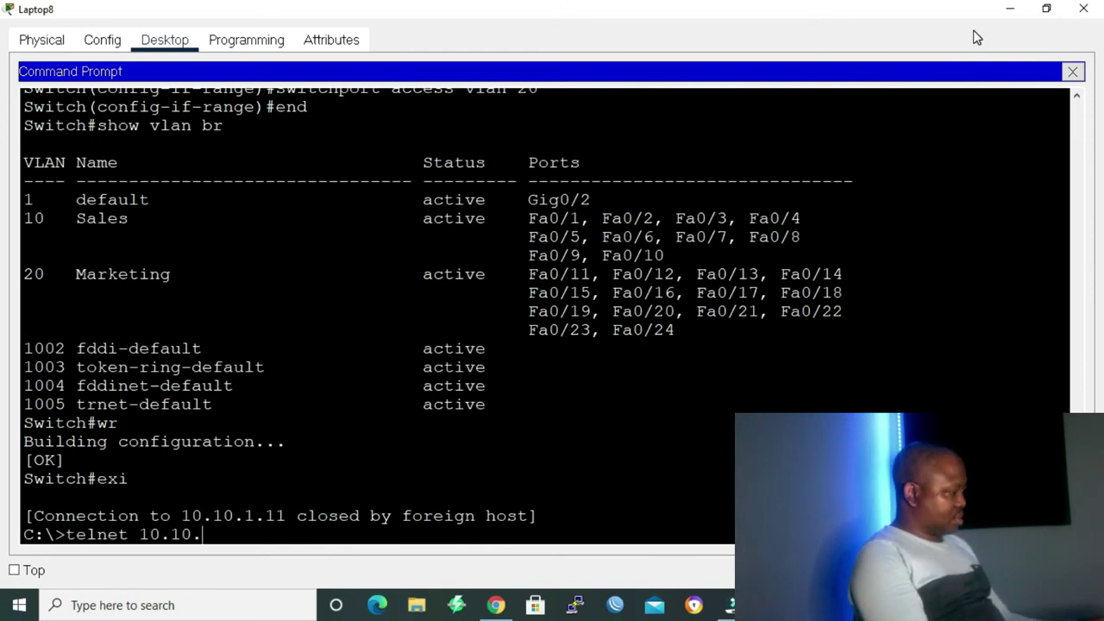
text(1.12)
key(Return)
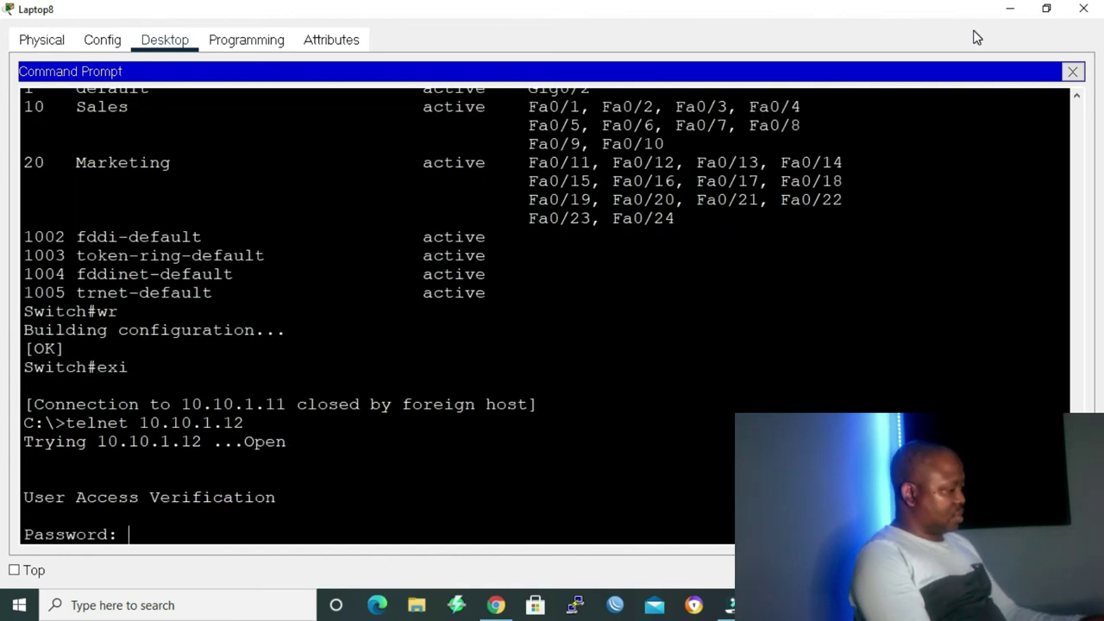
key(Return)
text(ena)
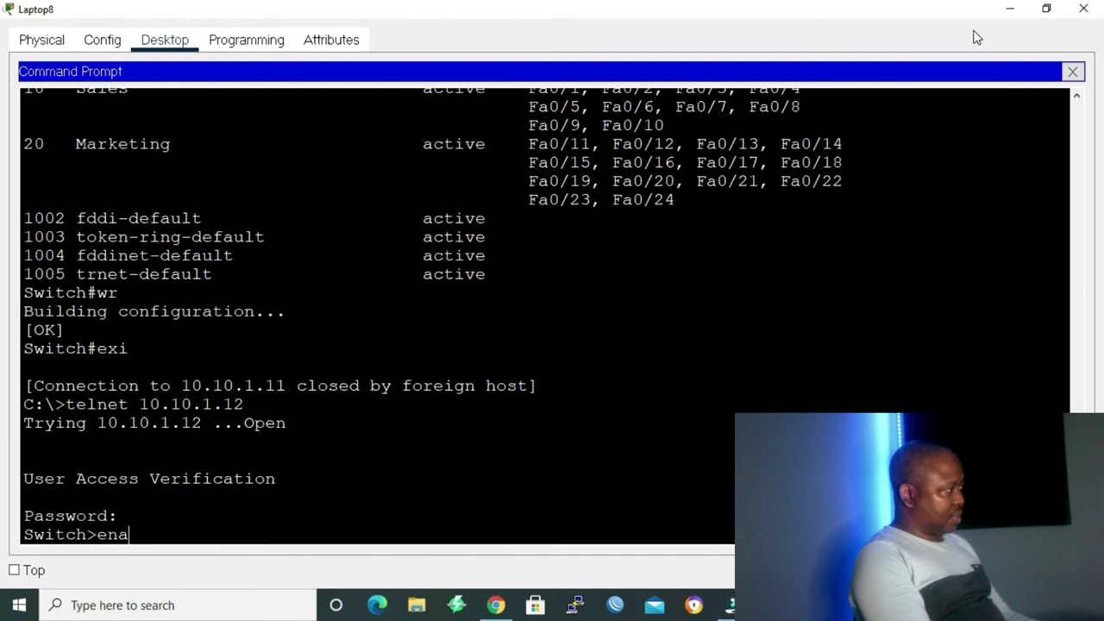
key(Return)
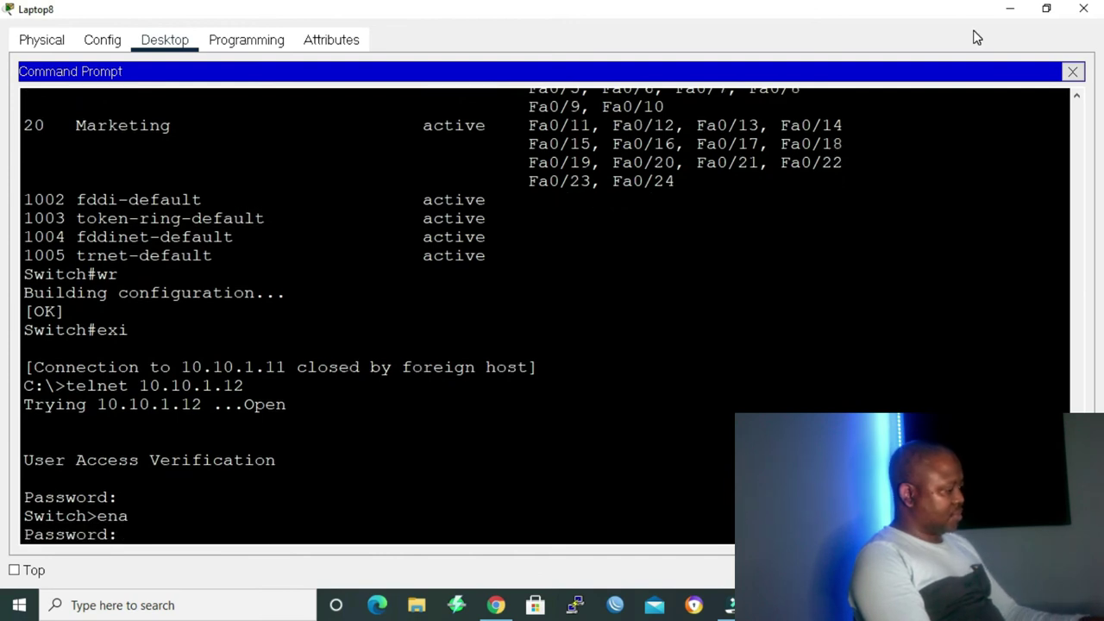
key(Return)
text(conf t)
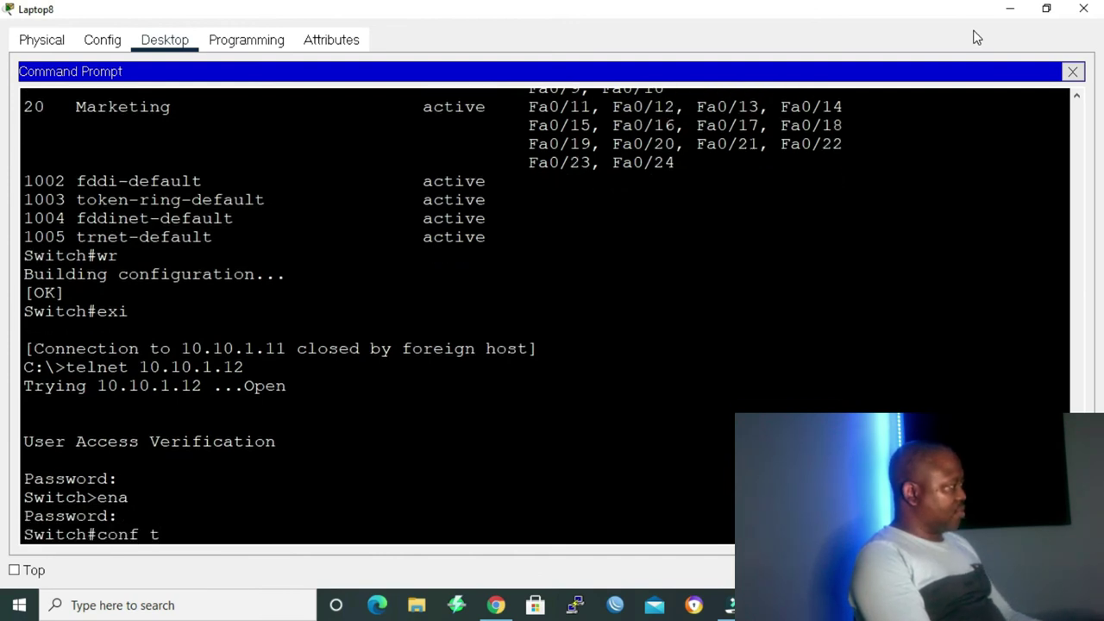
key(Return)
- Make ports Fa0/1–10 switchport access mode
text(int ra fa0/1)
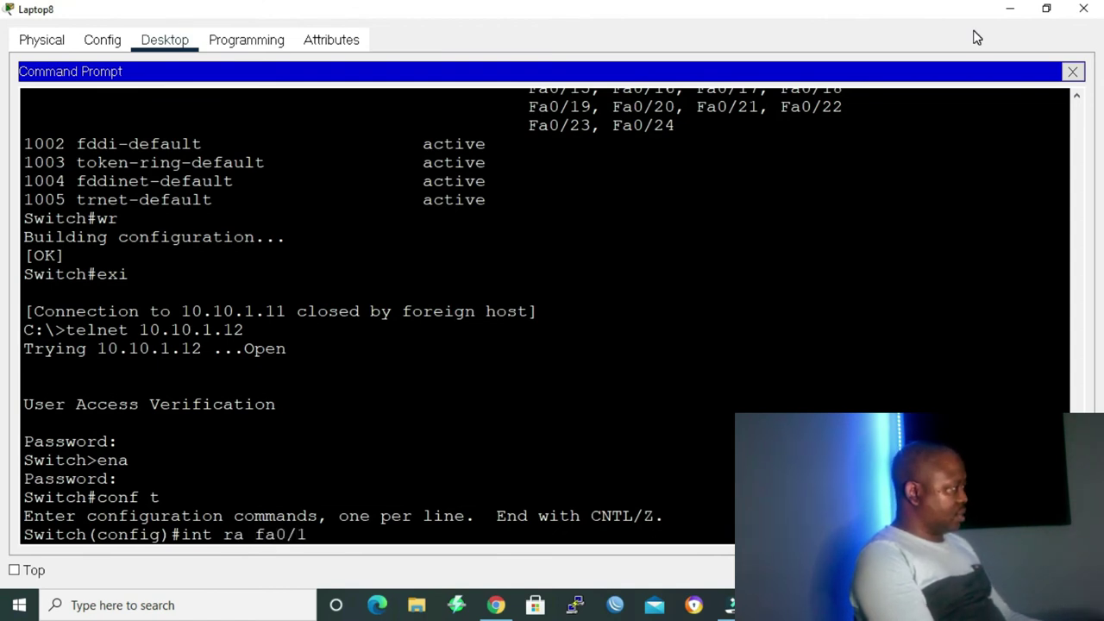
text( - 10)
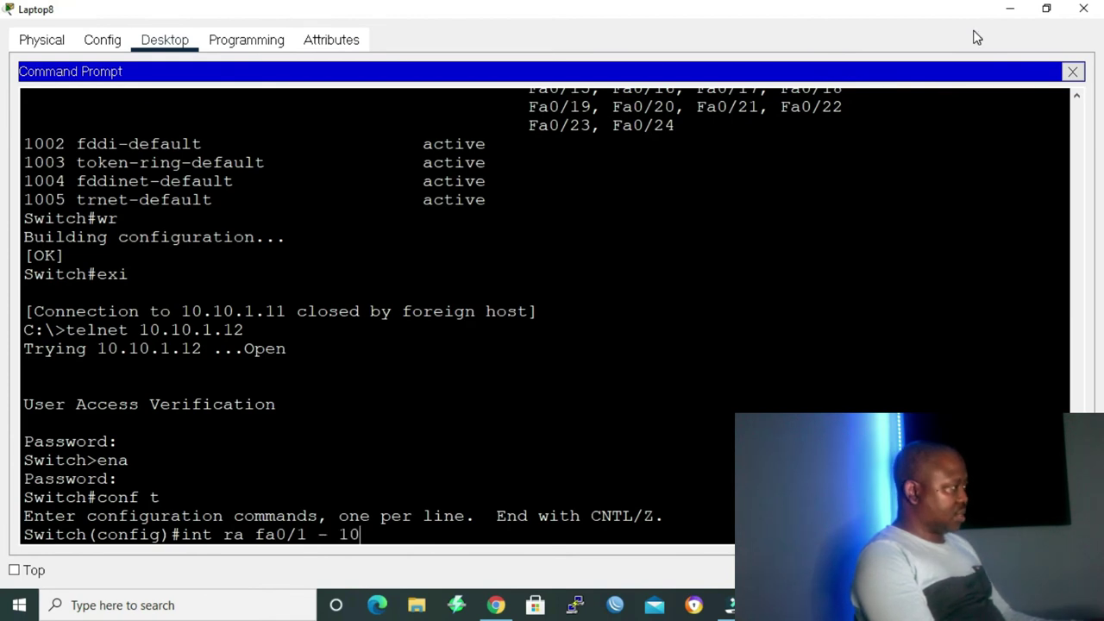
key(Return)
text(sw)
key(Tab)
text(mo)
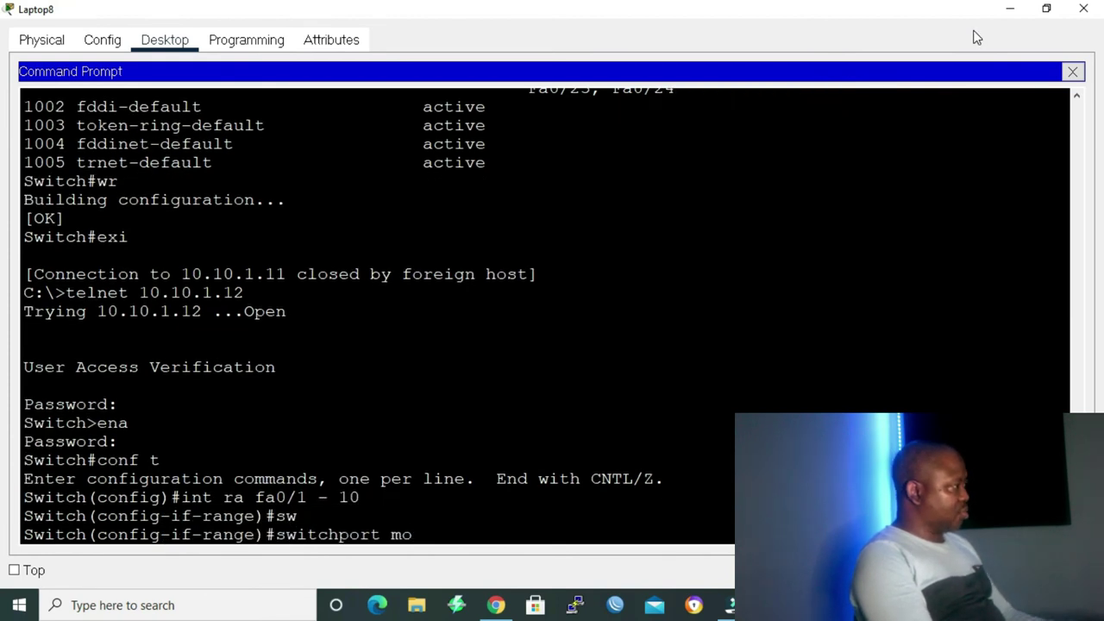
key(Tab)
text(acc)
key(Tab)
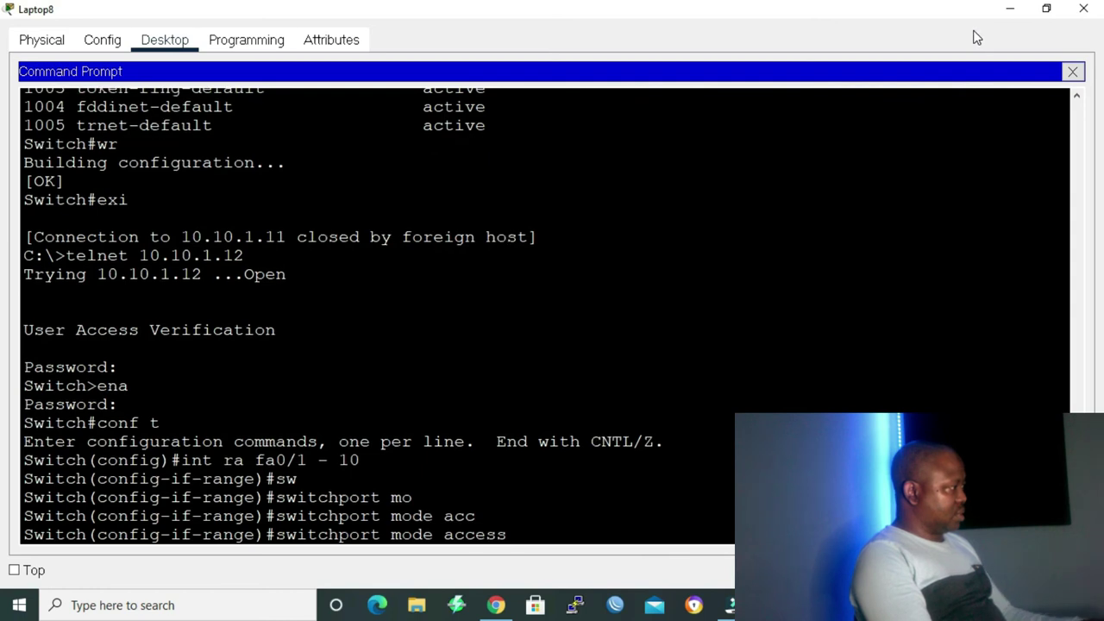
key(Return)
- Make ports Fa0/11–24 access ports and assign them to VLAN 20
text(int ra fa)
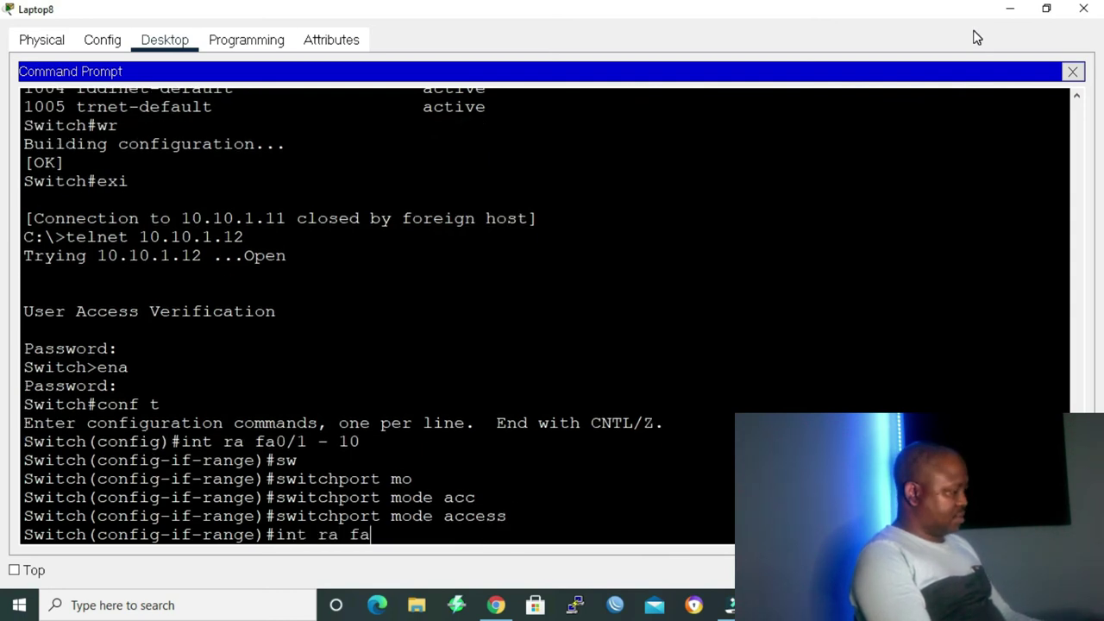
text(0/1)
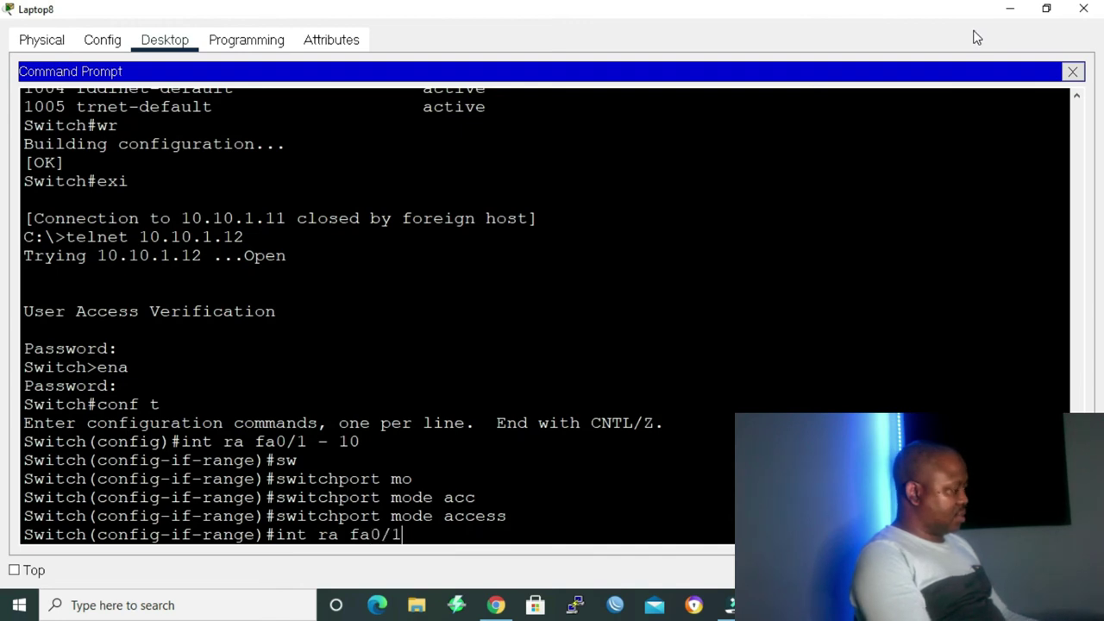
text(1 - 24)
key(Return)
key(Up)
key(Up)
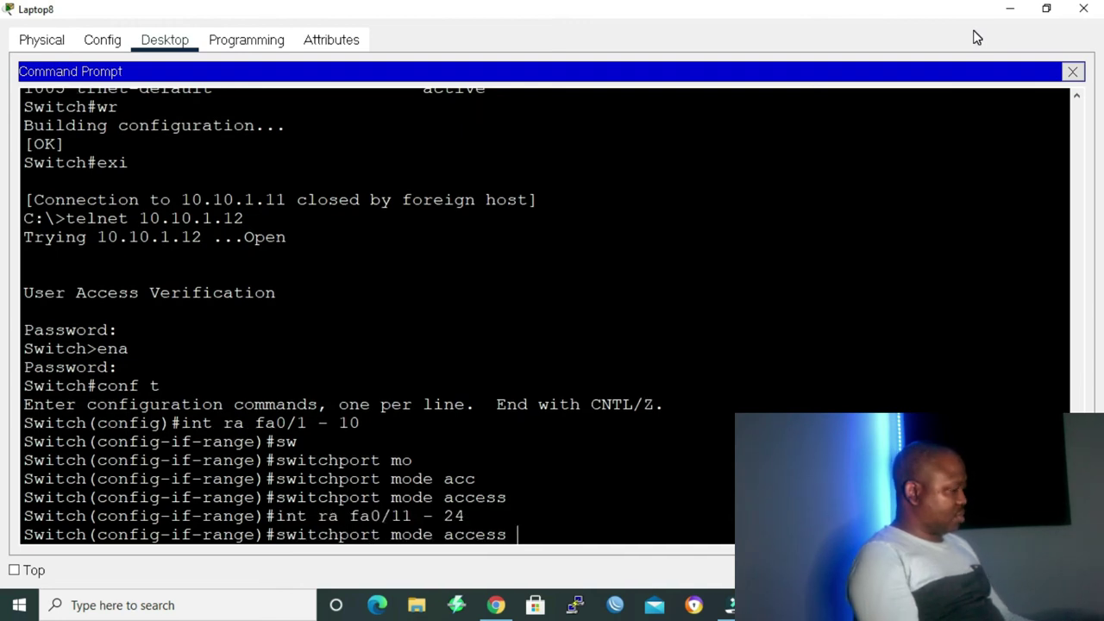
key(Return)
text(sw)
key(Tab)
text(a)
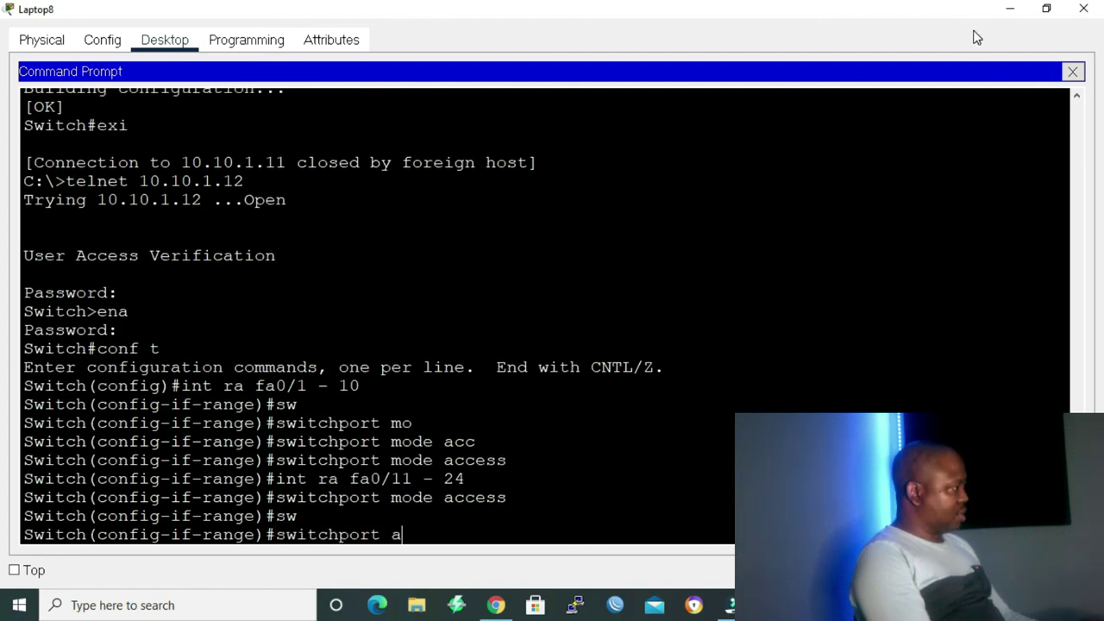
text(cc)
key(Tab)
text(vlan 20)
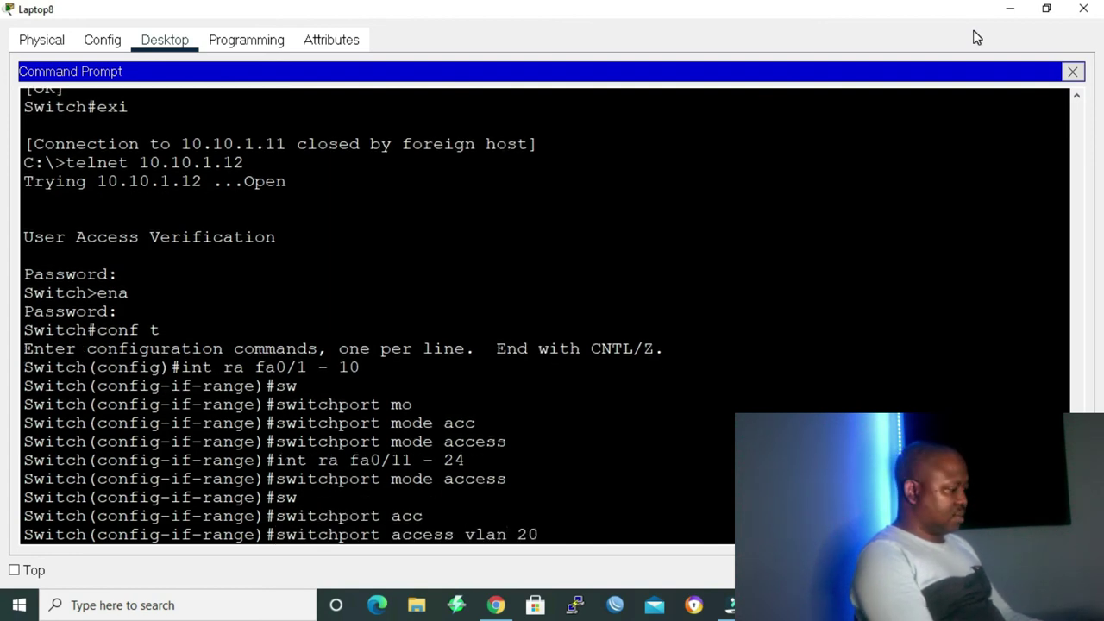
key(Return)
- Assign ports Fa0/1–10 to access VLAN 10 and enter do show vlan brief
text(int)
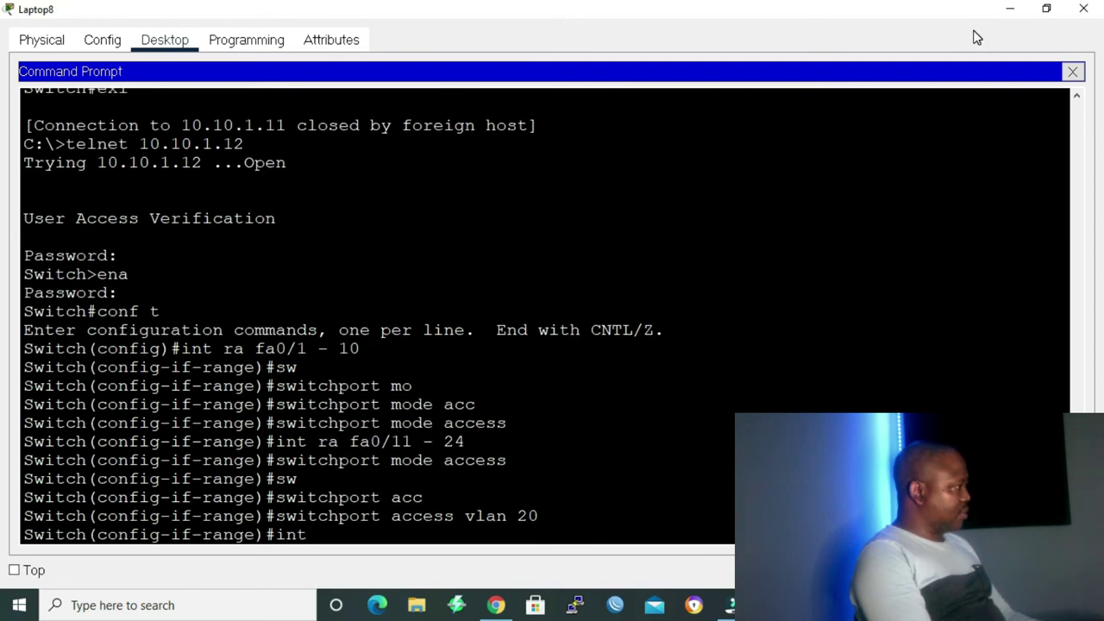
text( ra fa0/)
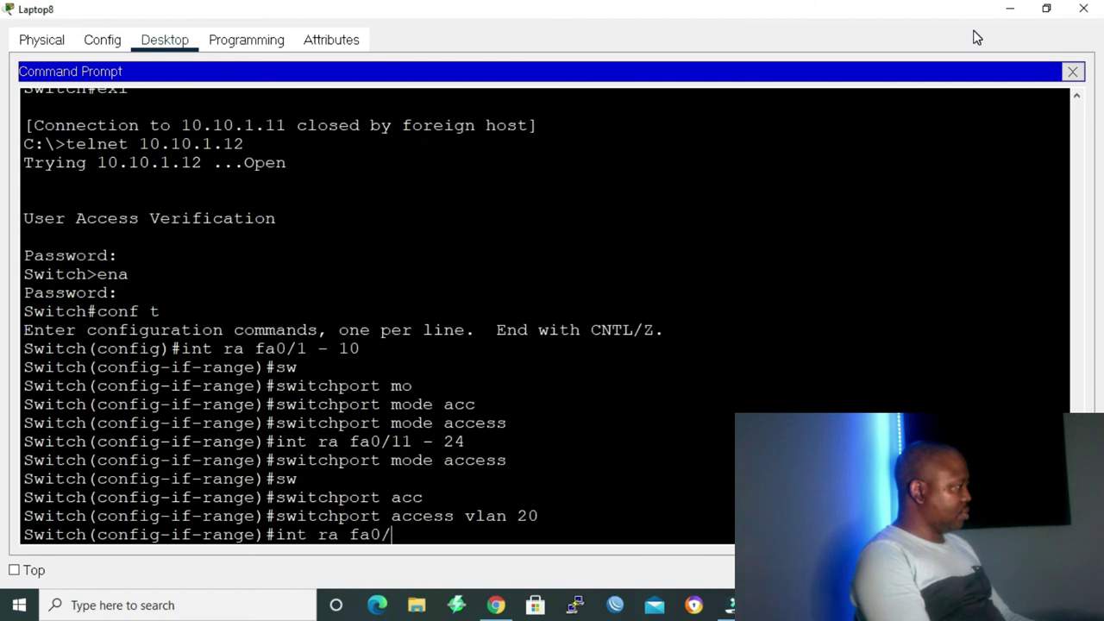
text(1 - 10)
key(Return)
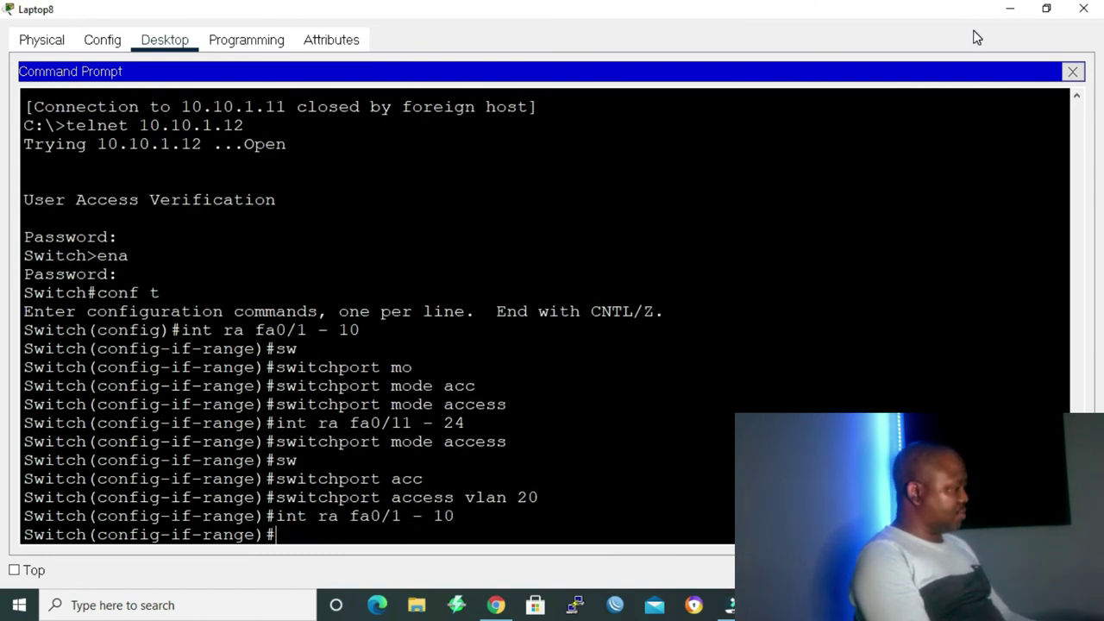
text(sw)
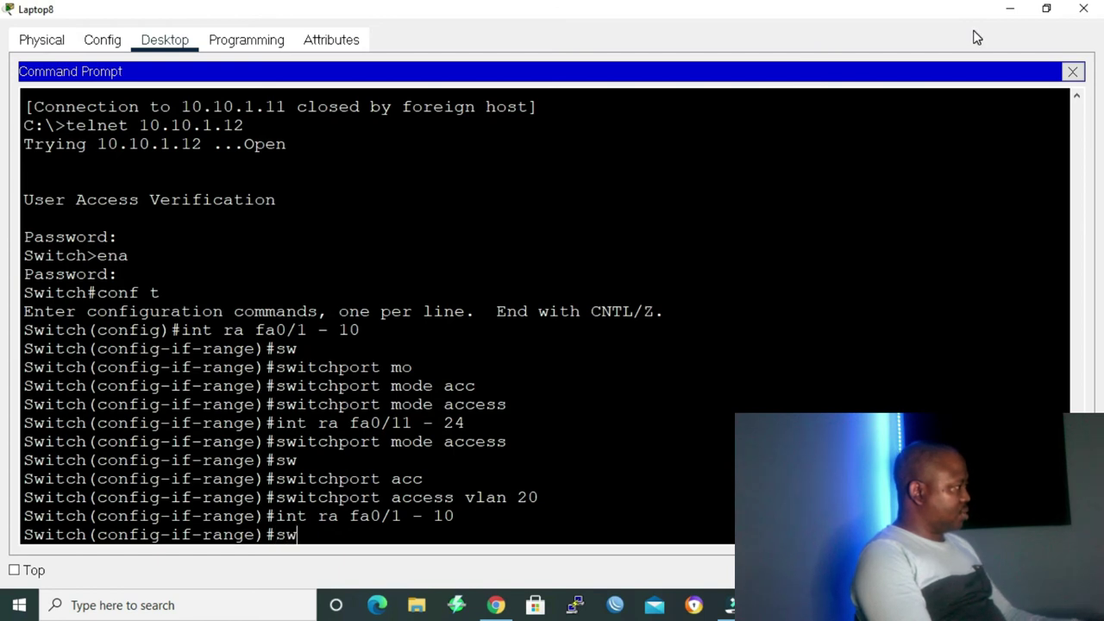
key(Tab)
text(ac)
key(Tab)
text(vla 10)
key(Return)
text(do show)
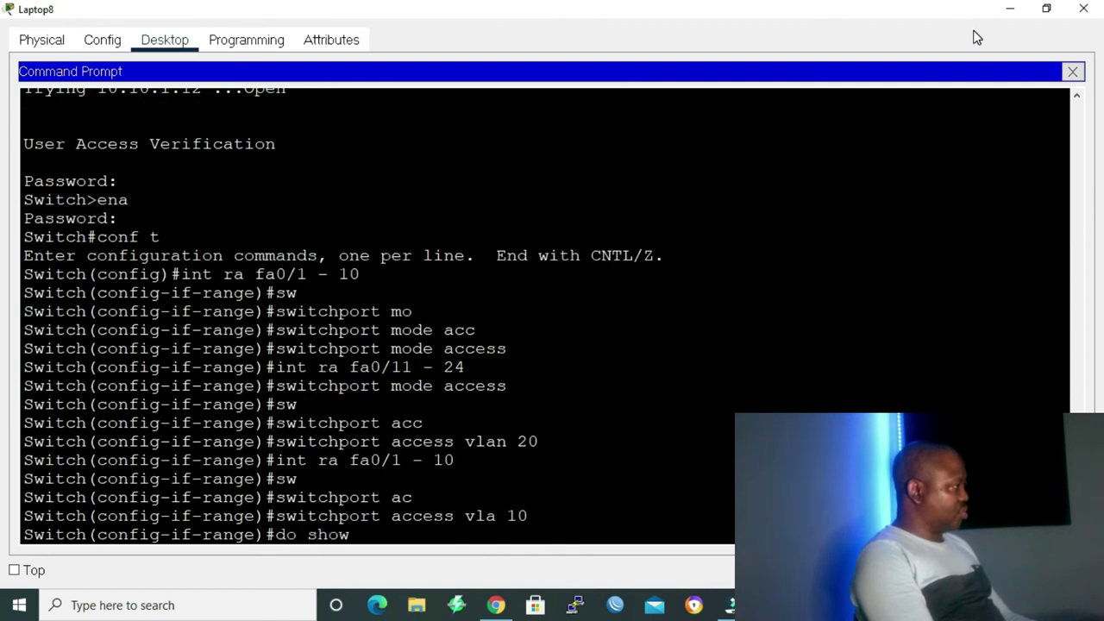
text( vlan br)
- Verify the VLAN port list, save the configuration with wr, and exit telnet
key(Return)
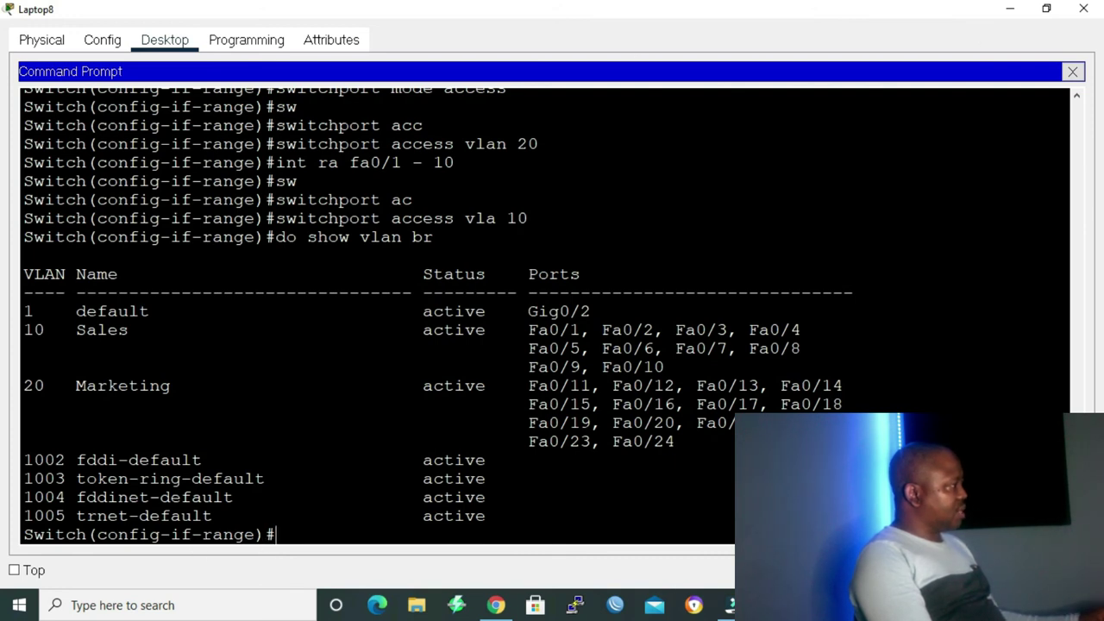
text(end)
key(Return)
text(wr)
key(Return)
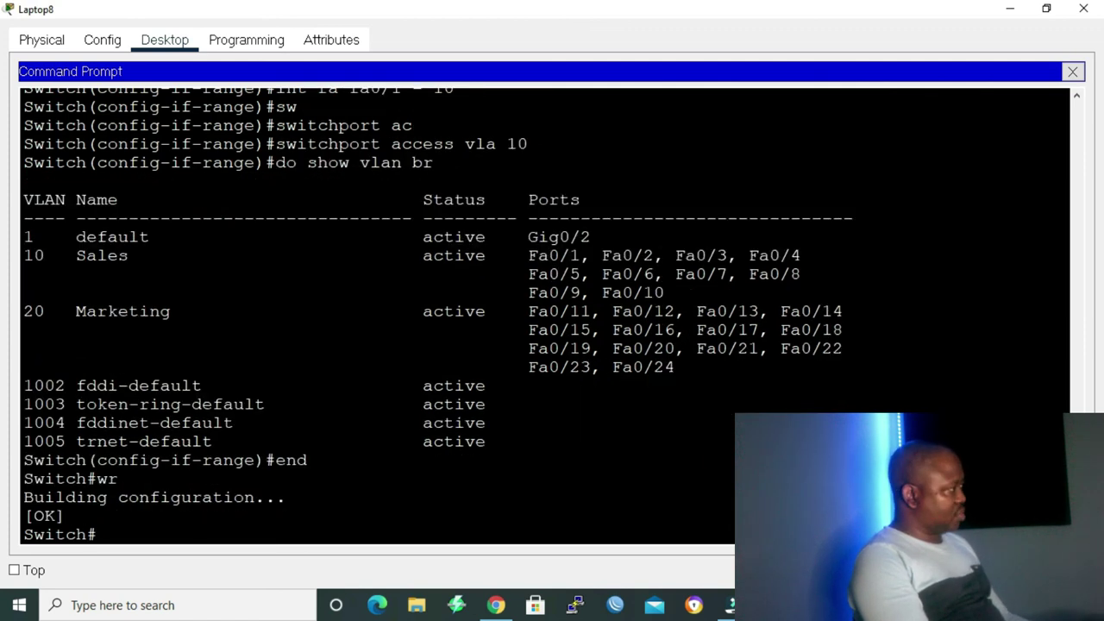
text(exi)
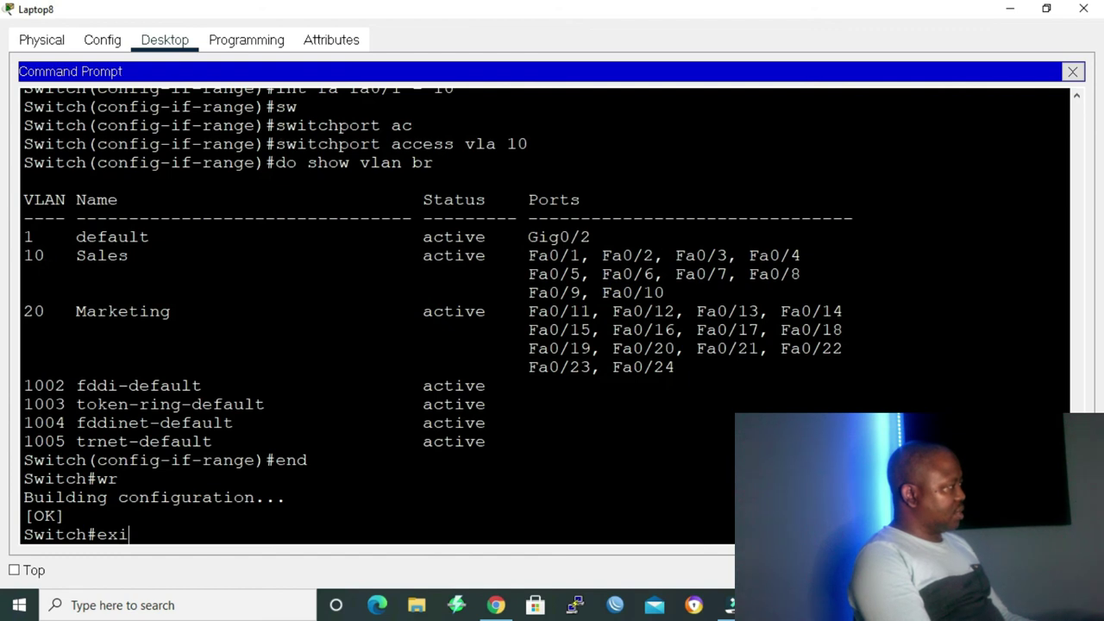
key(Return)
- Close Laptop8's Command Prompt and window, then open the vlan10 laptop
click(1073, 75)
click(1083, 8)
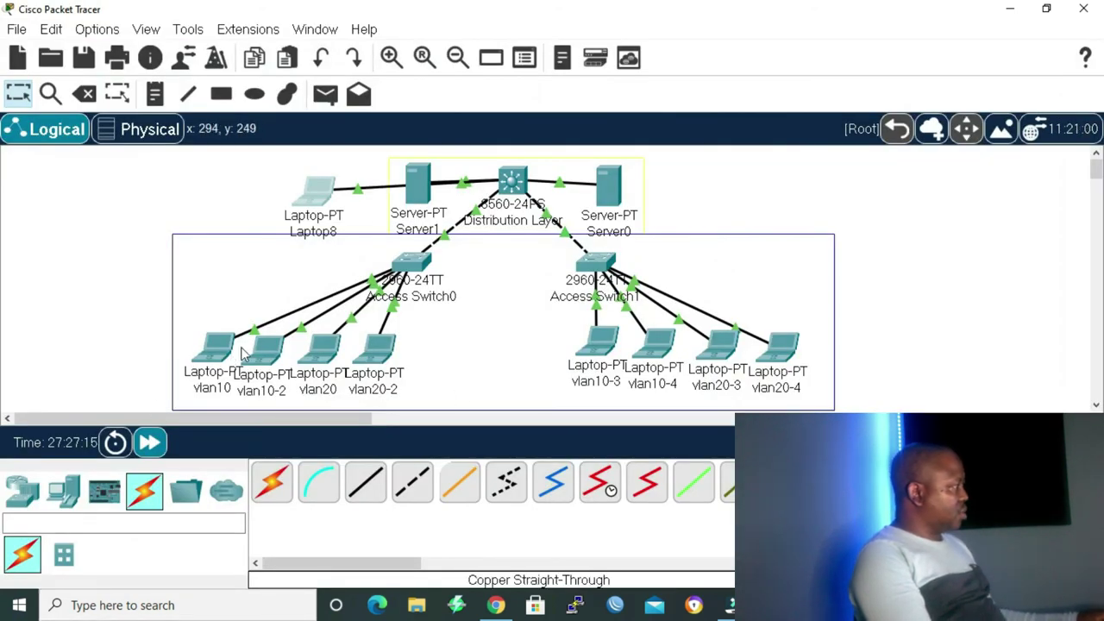
click(215, 356)
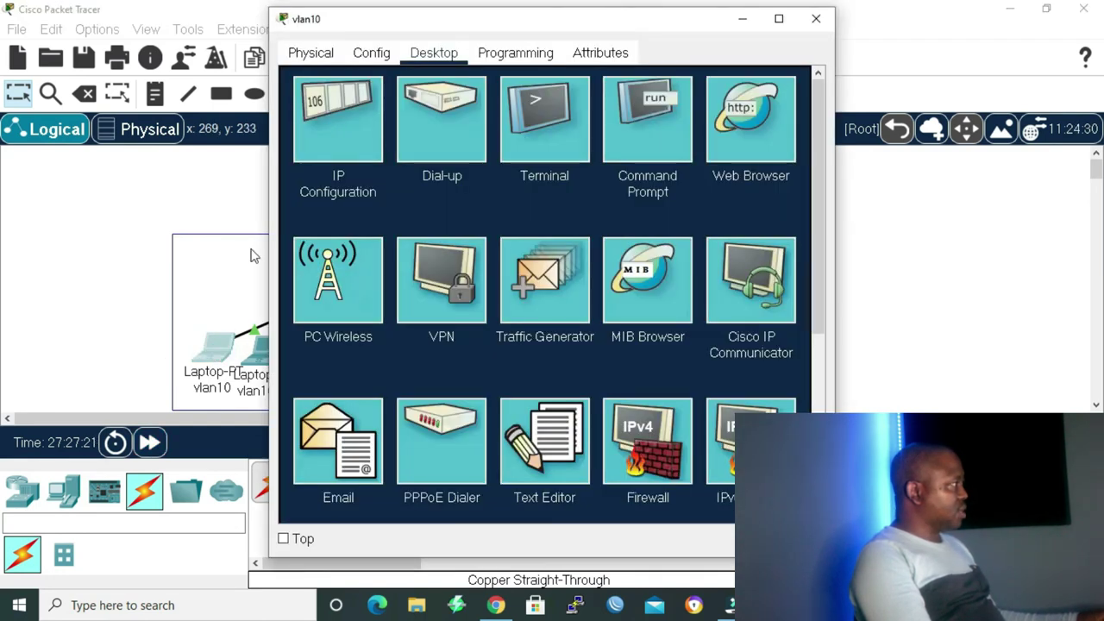
- In the vlan10 laptop's Command Prompt, ping 10.10.10.3
click(670, 113)
text(ping)
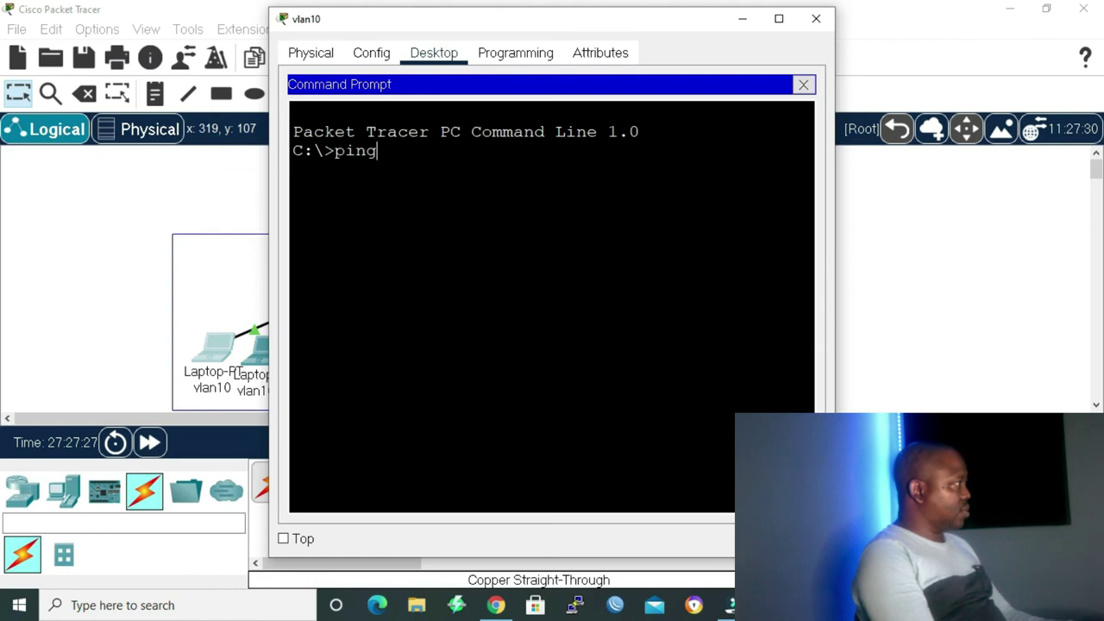
text( 10.1)
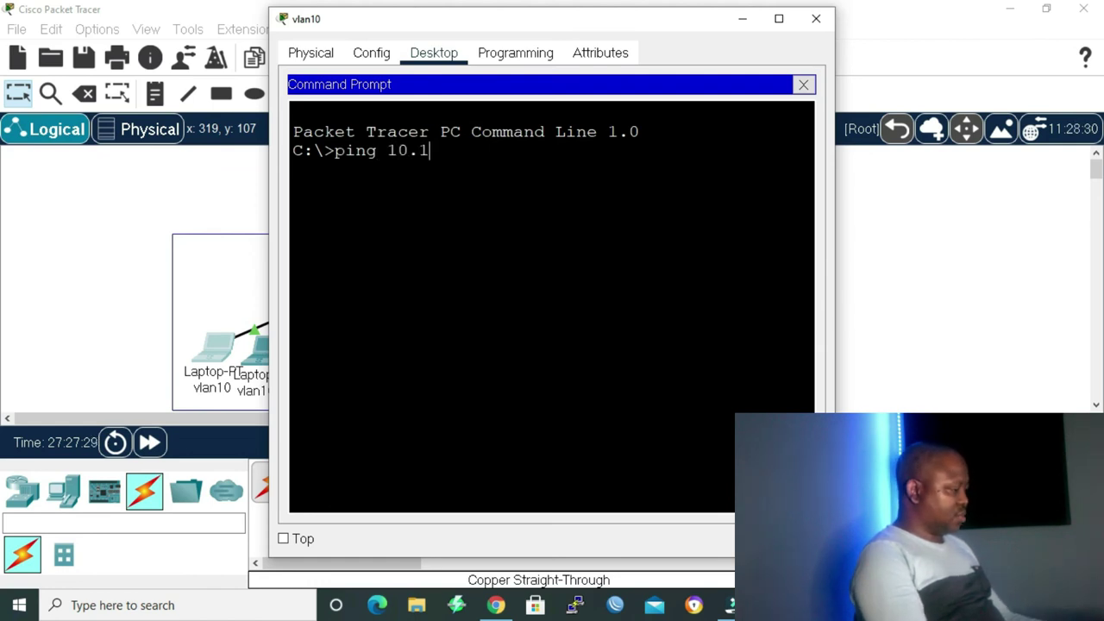
text(0.10.2)
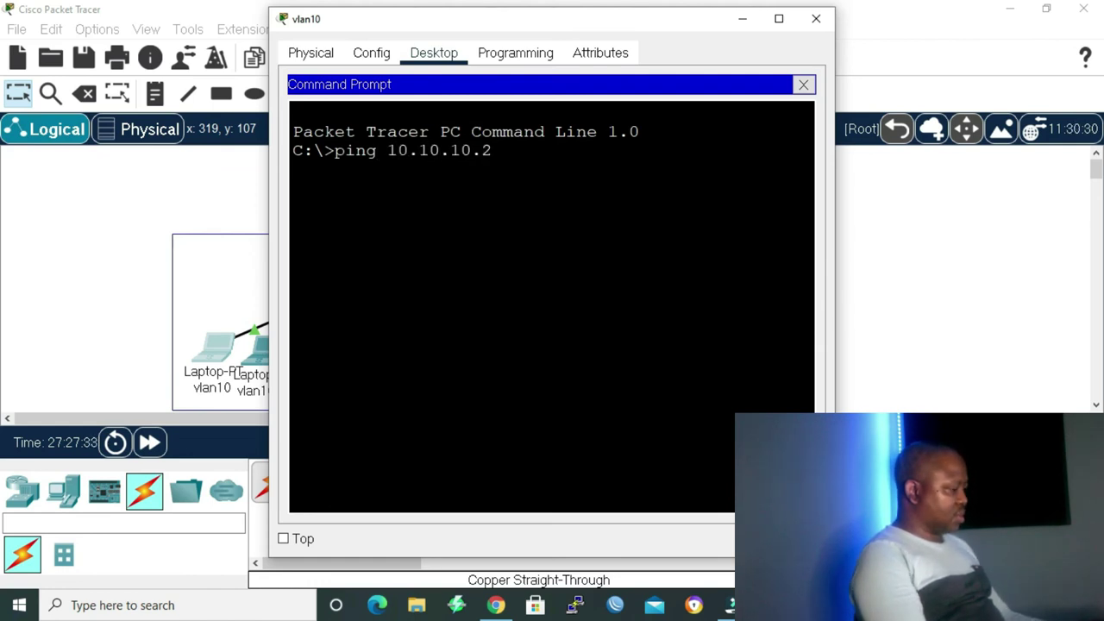
key(BackSpace)
text(3)
key(Return)
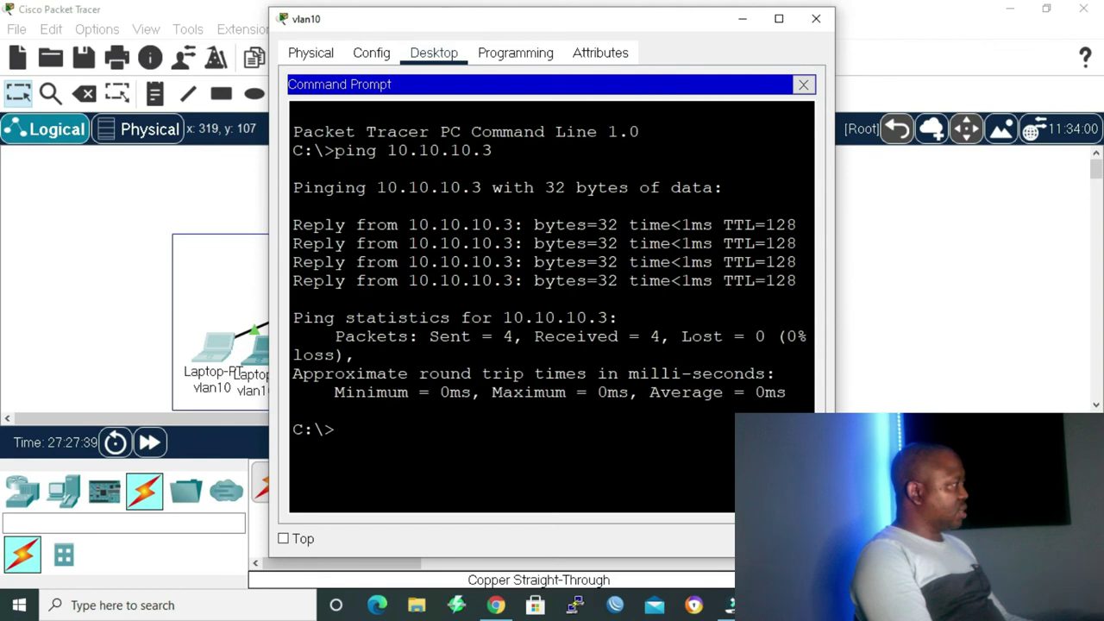
- Ping 10.10.10.2 and 10.10.10.4 by editing the previous command
key(Up)
key(BackSpace)
text(2)
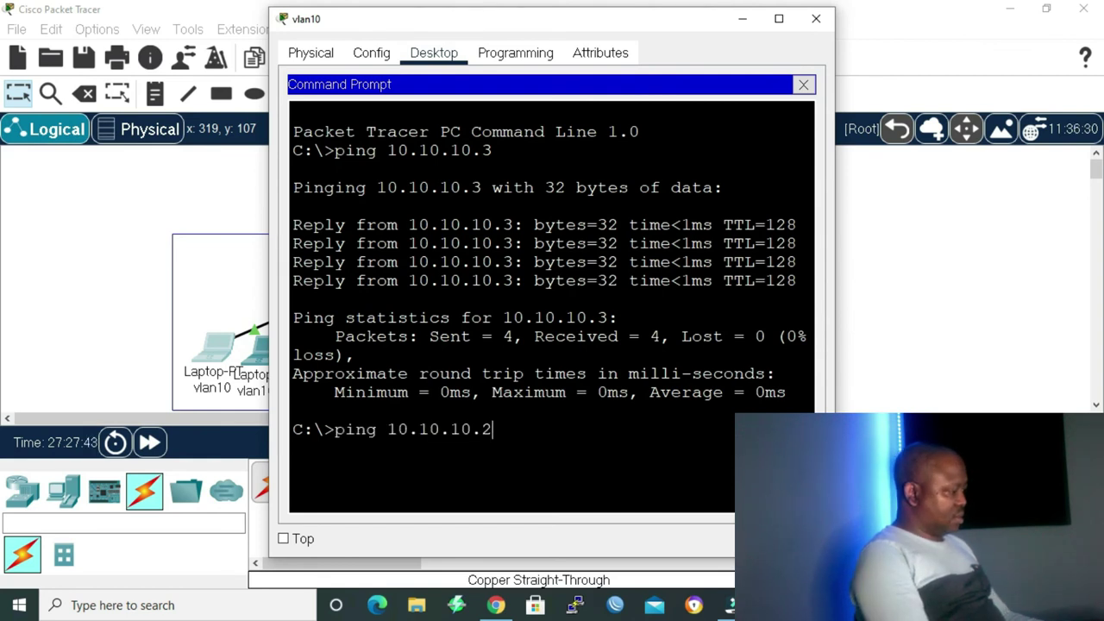
key(Return)
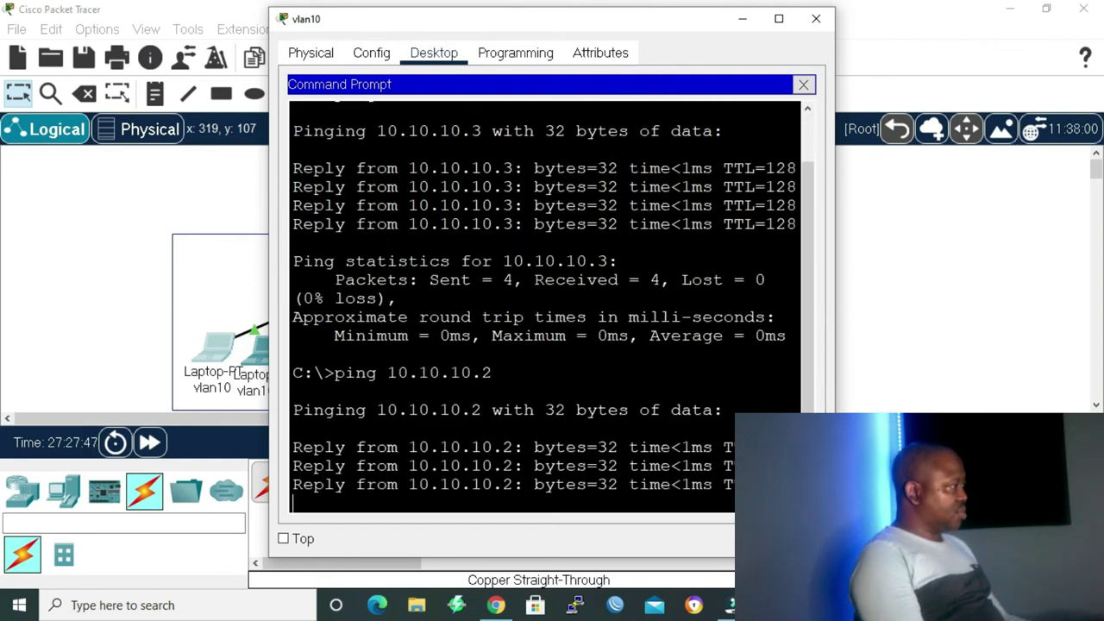
key(Up)
key(BackSpace)
text(4)
key(Return)
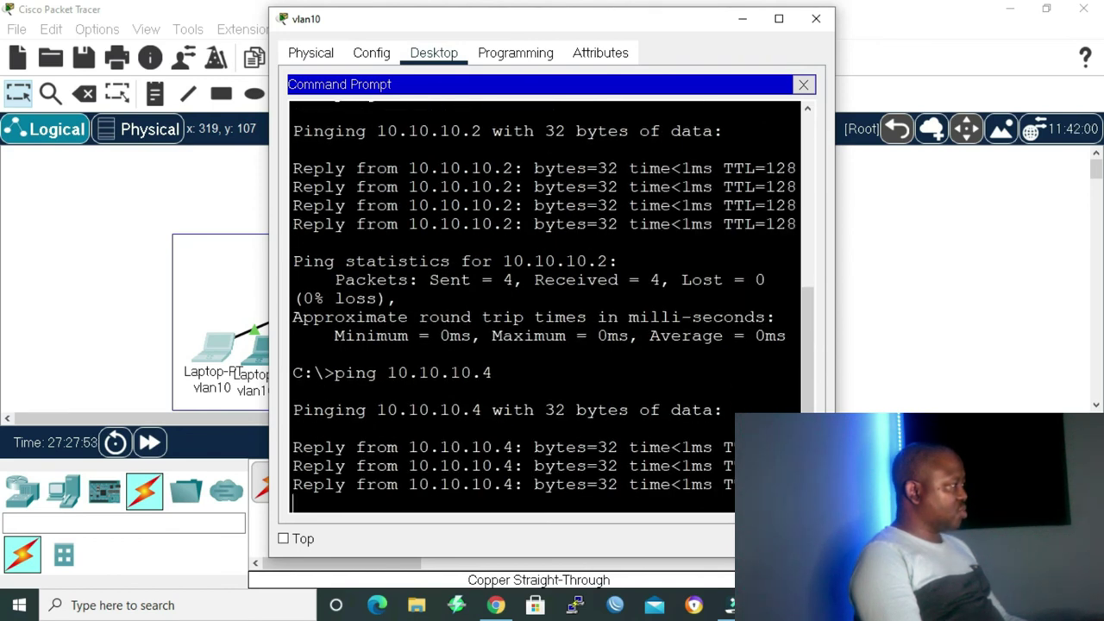
- Edit the recalled ping command to target 10.10.20.1
key(Up)
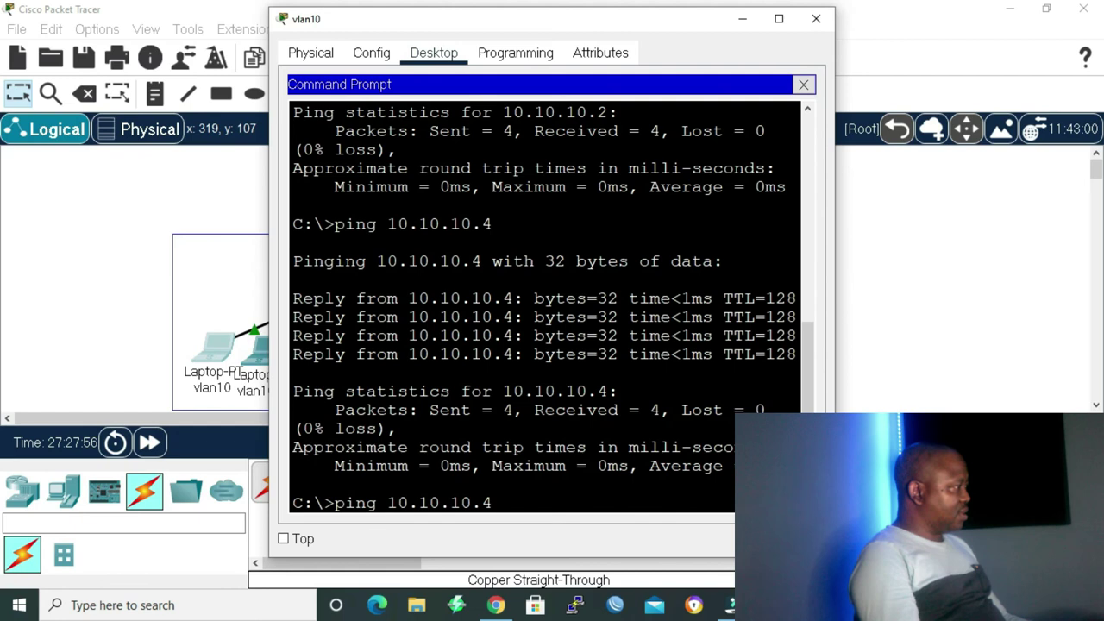
key(BackSpace)
key(BackSpace)
key(BackSpace)
key(BackSpace)
text(20)
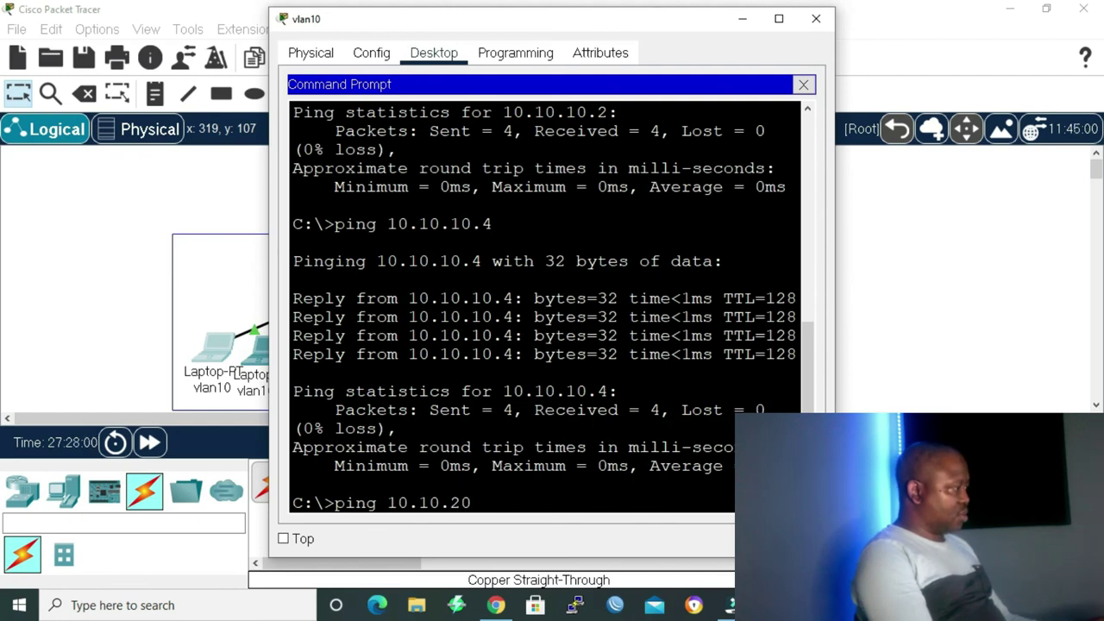
text(.1)
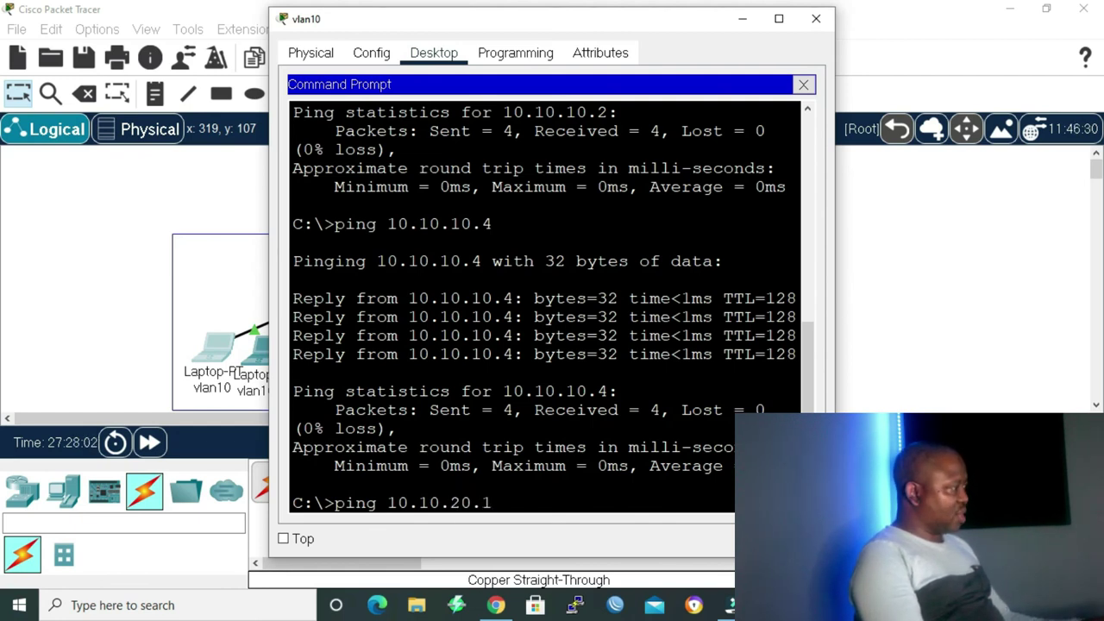
- Ping 10.10.20.1 and 10.10.20.2, stopping each timed-out ping with Ctrl+C
key(Return)
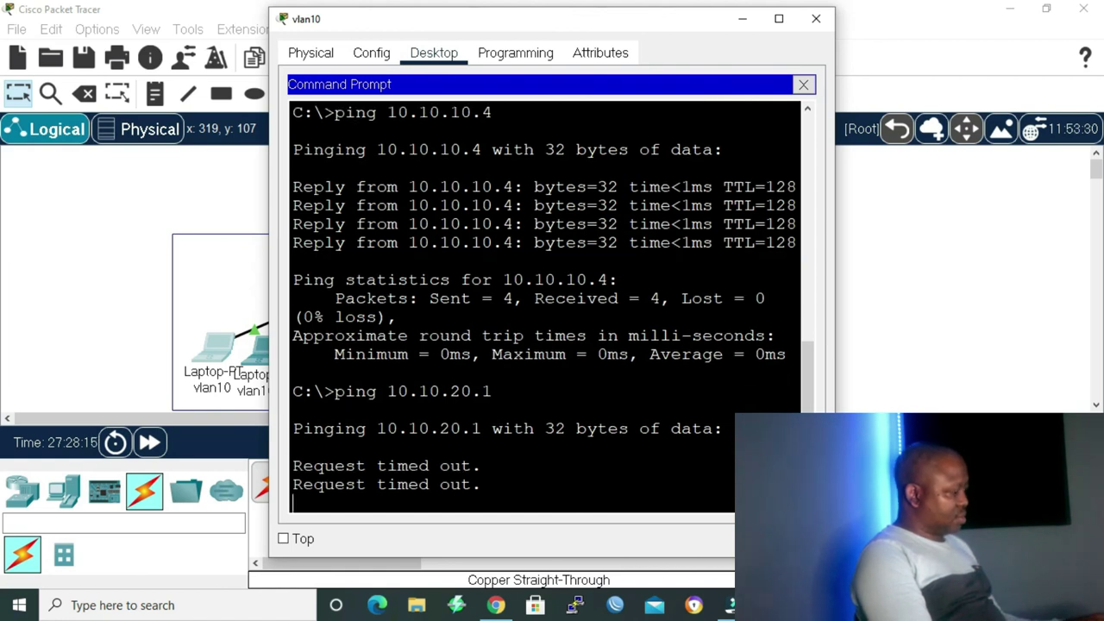
key(ctrl+c)
key(Up)
key(BackSpace)
text(20.2)
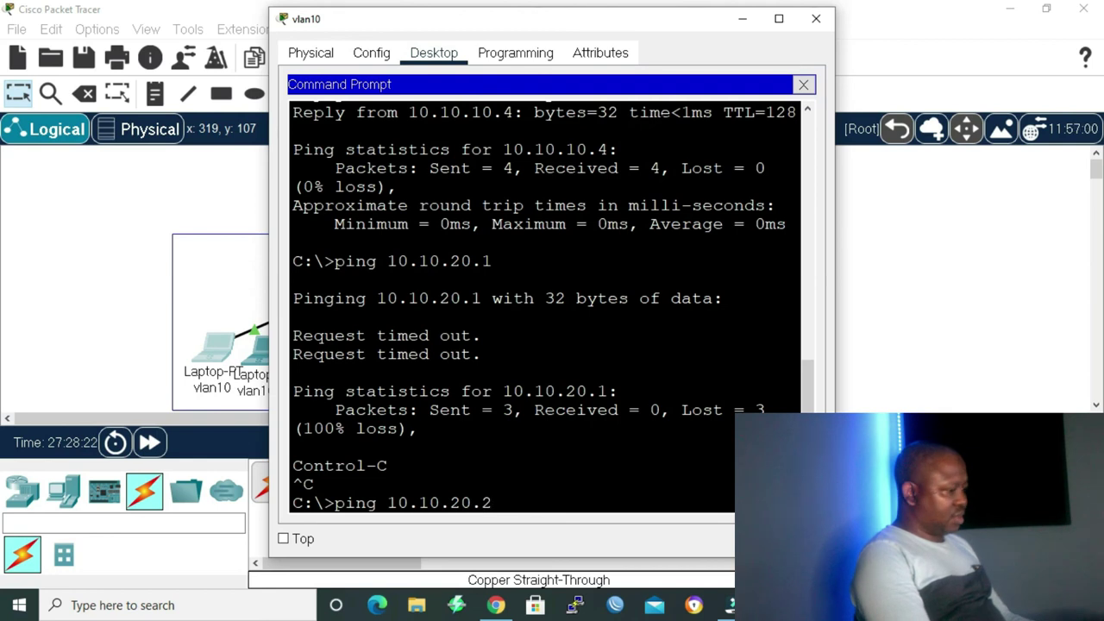
key(Return)
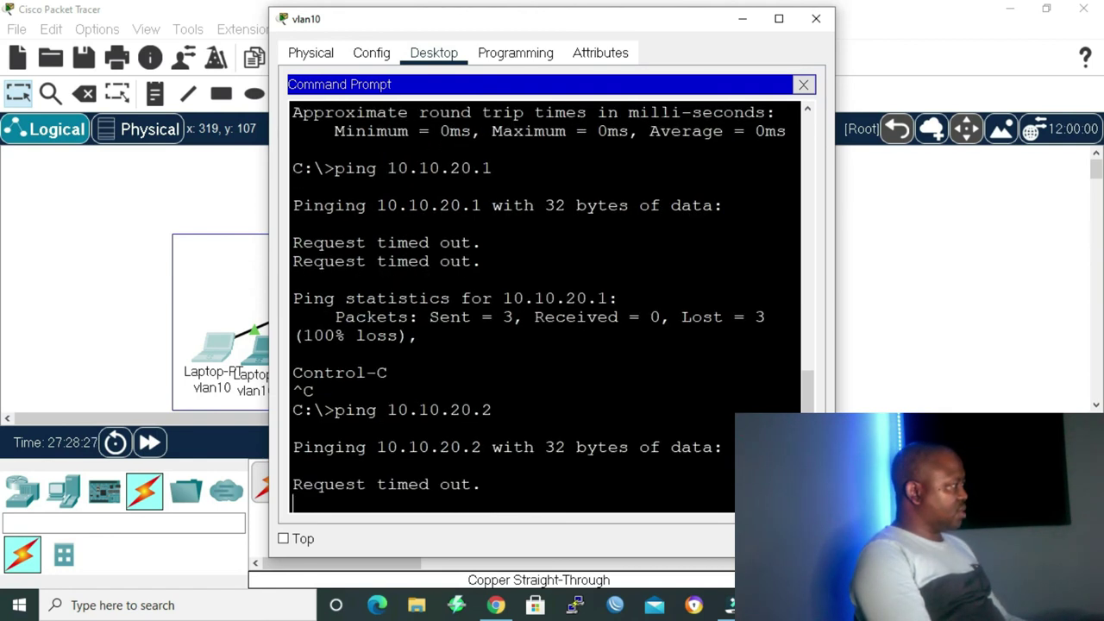
key(ctrl+c)
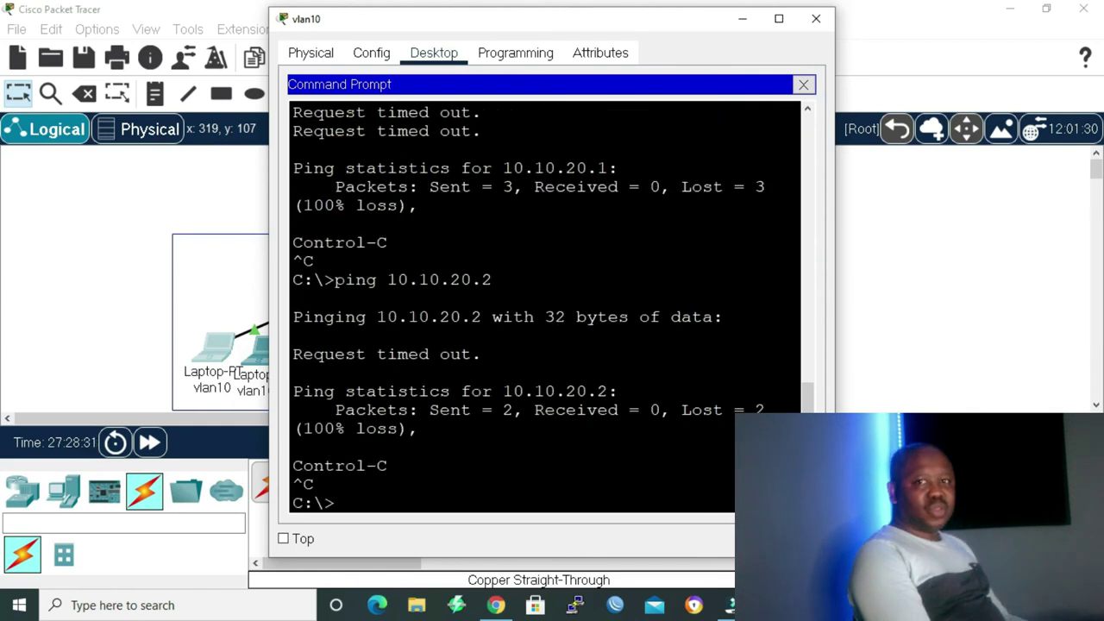